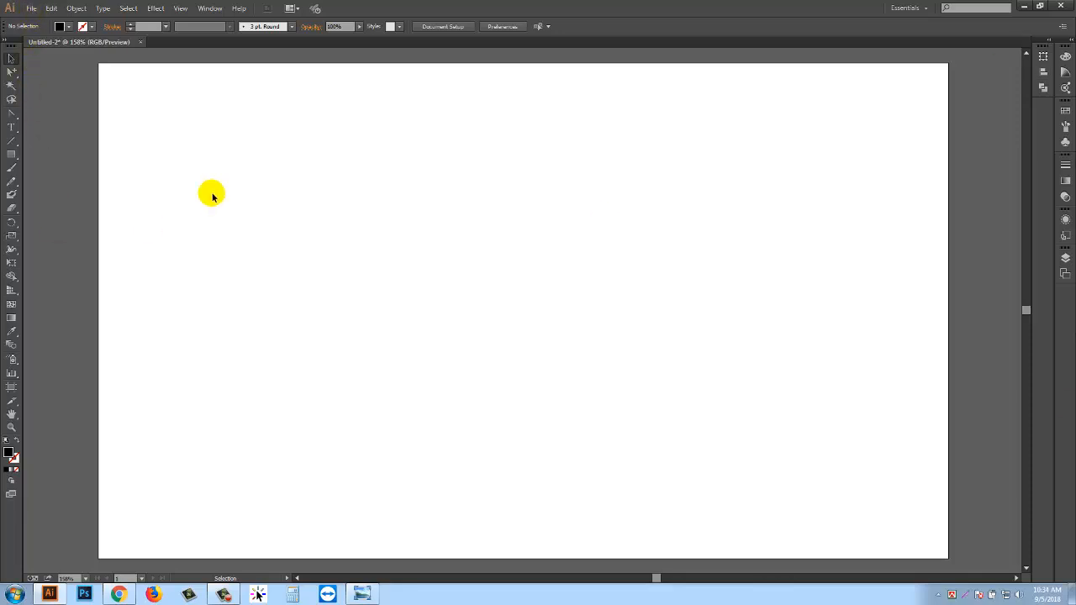
# Draw a black circle about 270 px wide with the Ellipse tool and move it near the middle of the artboard.
pyautogui.click(10, 156)
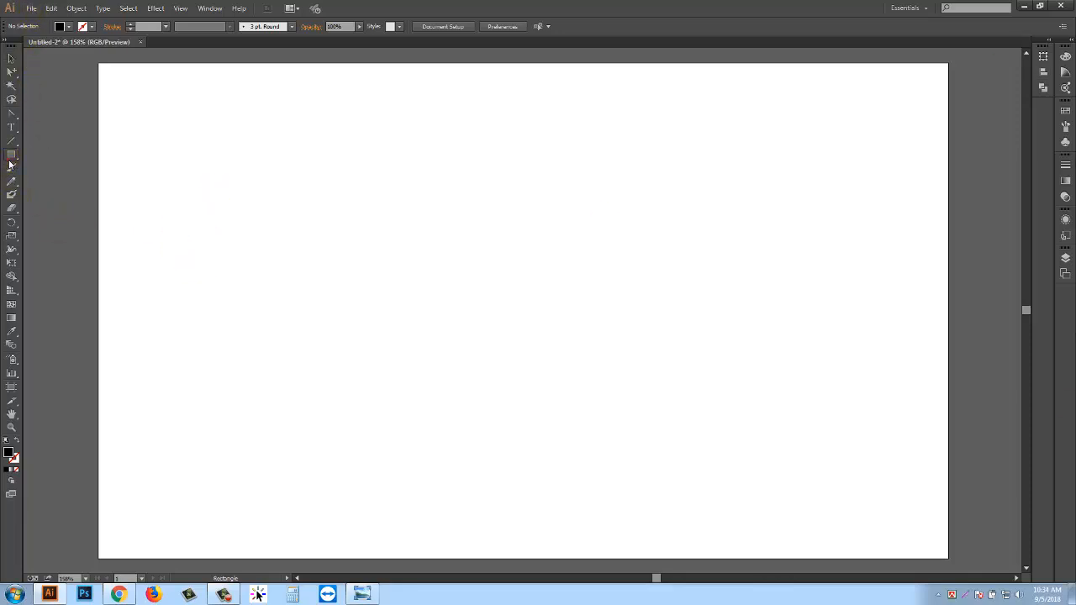
pyautogui.click(77, 179)
pyautogui.moveTo(476, 270); pyautogui.dragTo(544, 387)
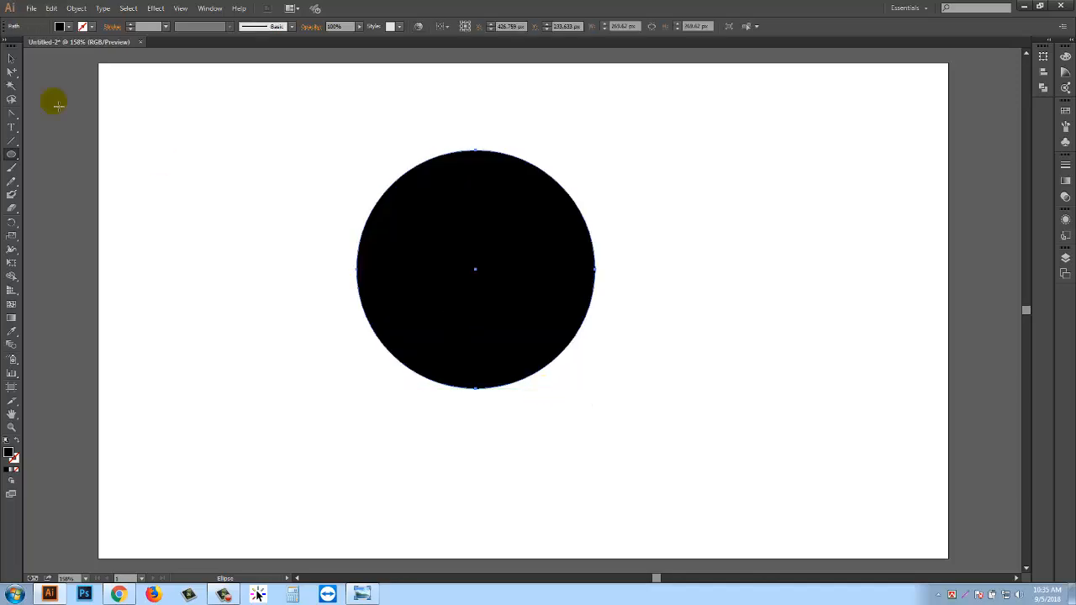
pyautogui.click(11, 58)
pyautogui.moveTo(410, 269); pyautogui.dragTo(446, 326)
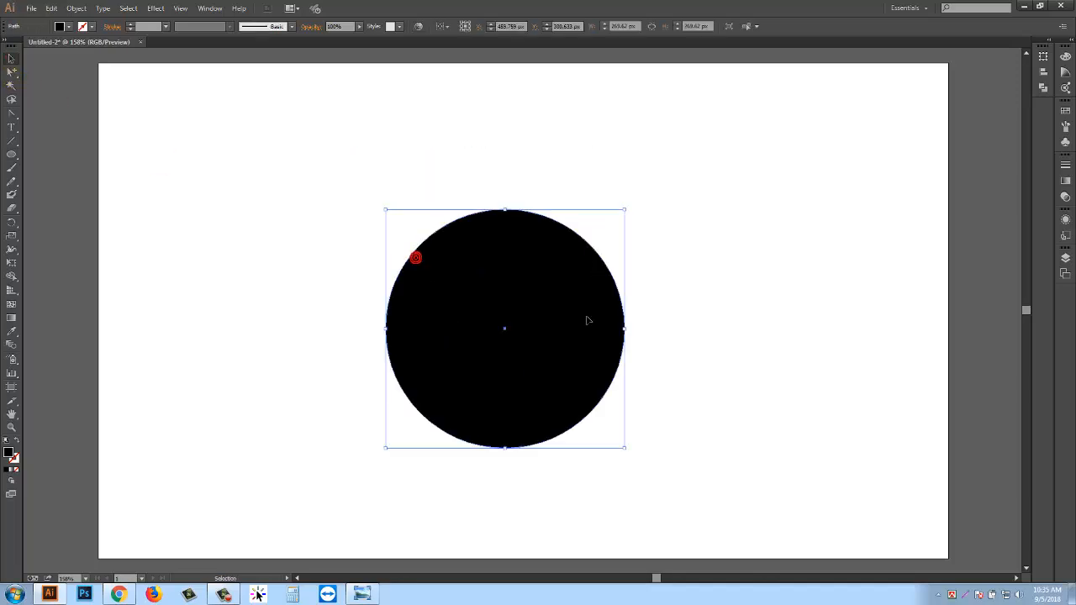
pyautogui.click(748, 294)
# Copy the black circle and paste the duplicate directly in front of it.
pyautogui.click(547, 351)
pyautogui.click(51, 8)
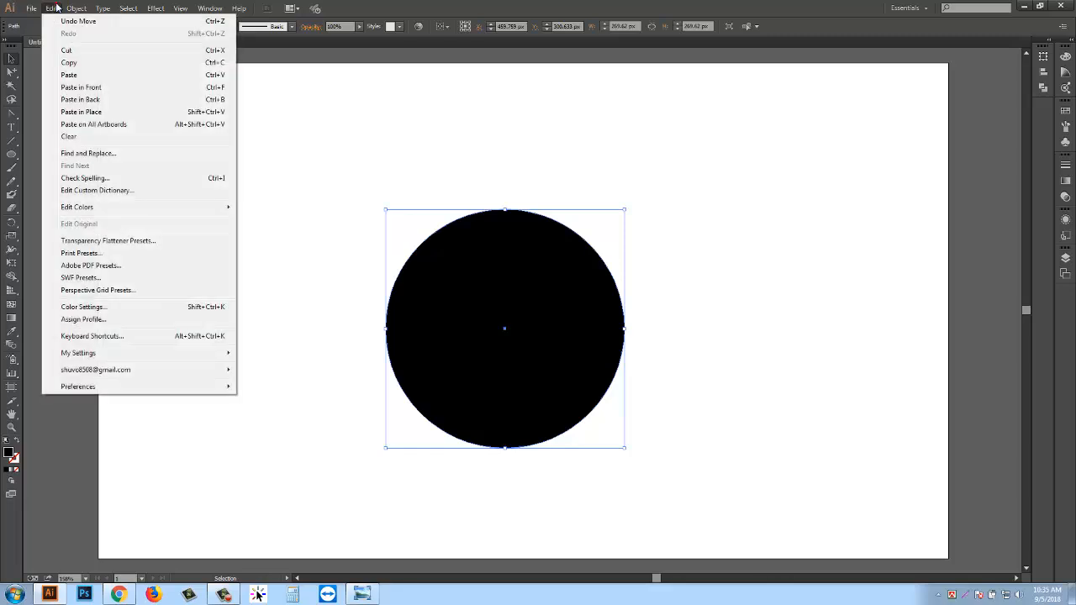
pyautogui.click(69, 63)
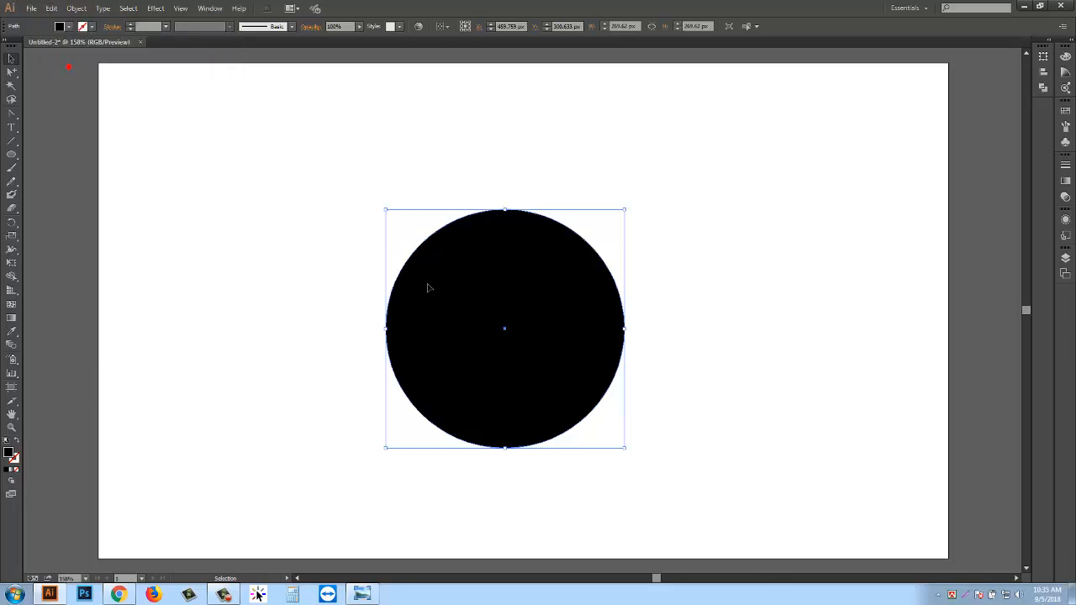
pyautogui.click(56, 11)
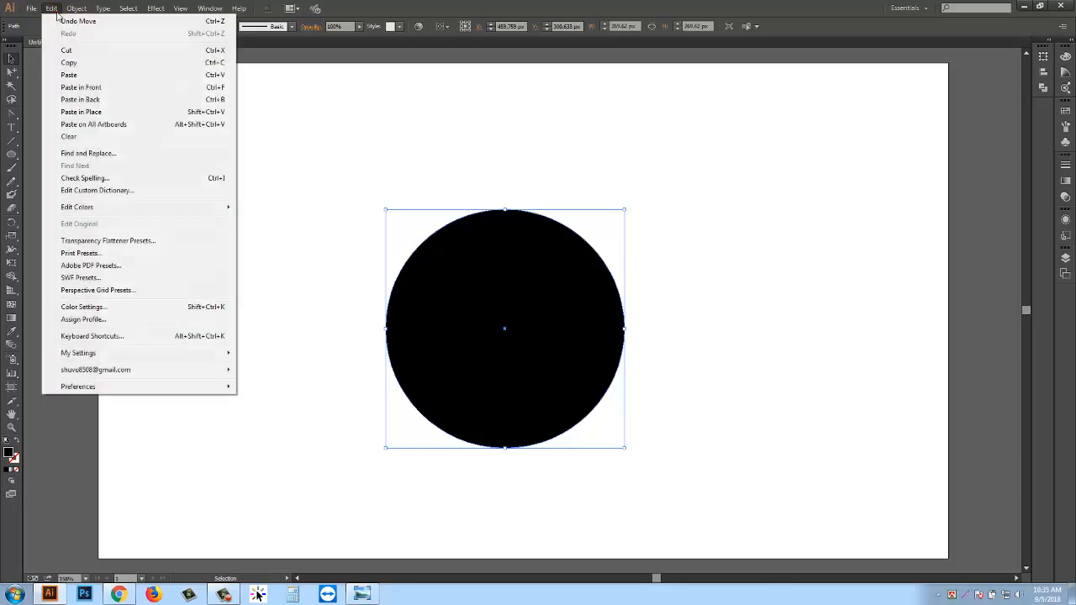
pyautogui.click(87, 89)
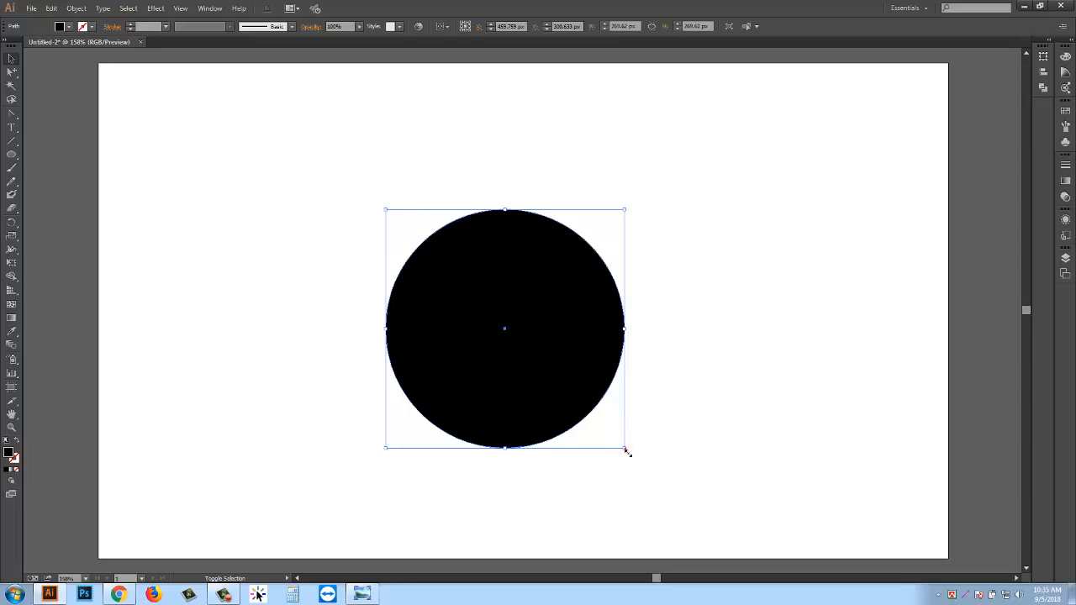
# Scale the front circle down about its centre to about 218 px and fill it with white.
pyautogui.moveTo(625, 449); pyautogui.dragTo(607, 428)
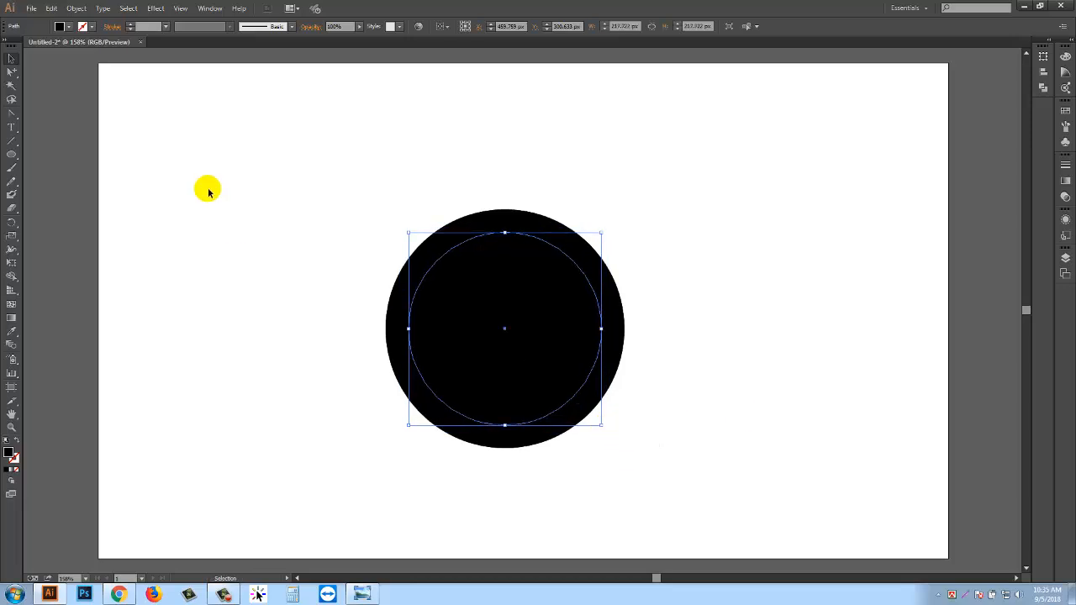
pyautogui.click(68, 26)
pyautogui.click(31, 47)
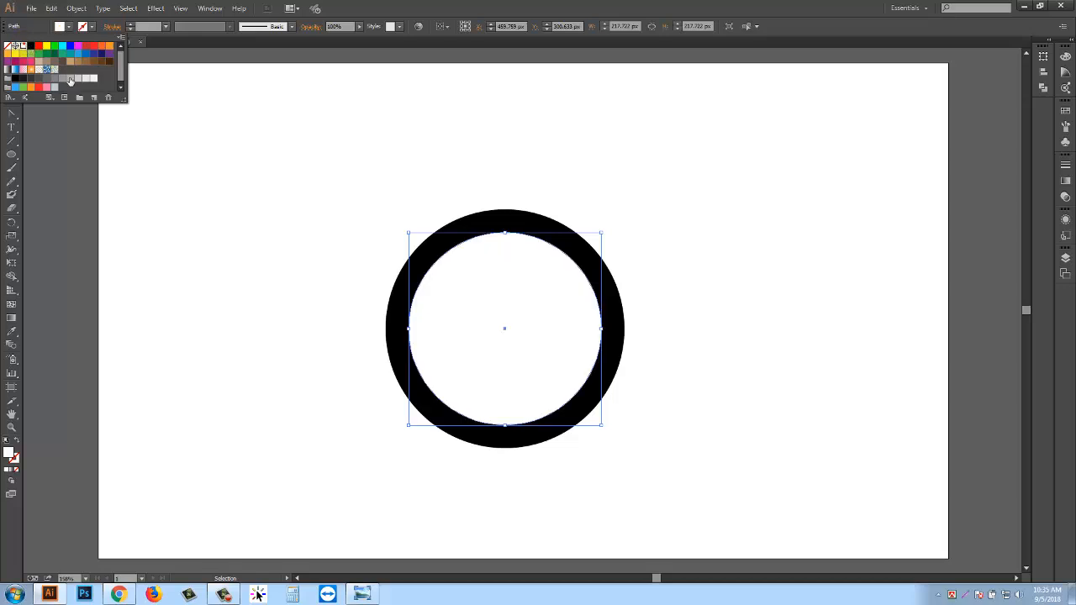
# Offset the white circle up and to the right within the black one and enlarge it to about 250 px, forming a thin crescent.
pyautogui.moveTo(529, 322); pyautogui.dragTo(550, 305)
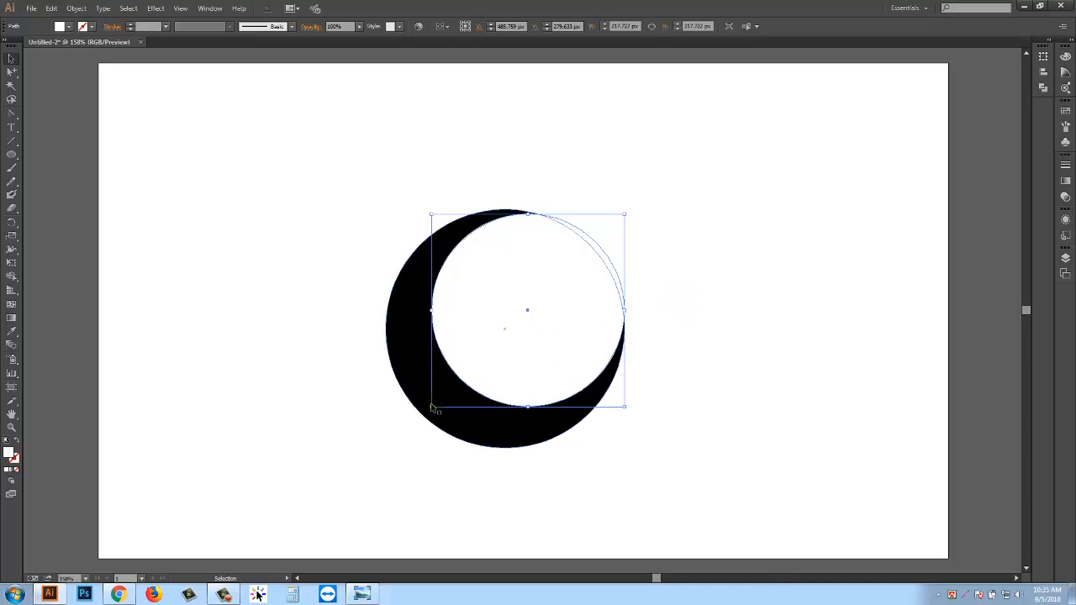
pyautogui.moveTo(432, 408); pyautogui.dragTo(402, 435)
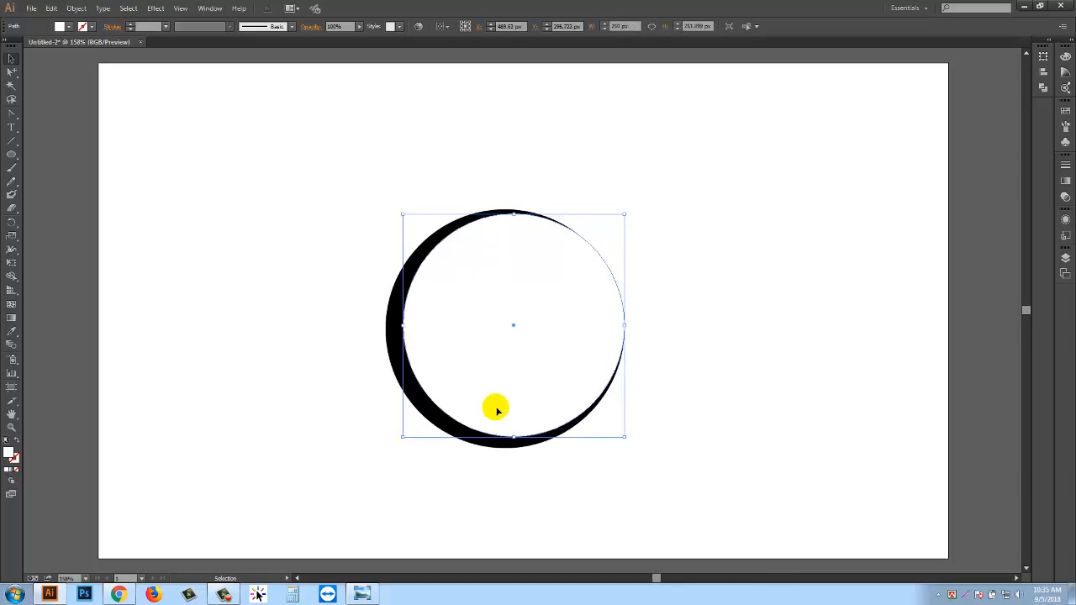
pyautogui.click(715, 347)
pyautogui.click(520, 376)
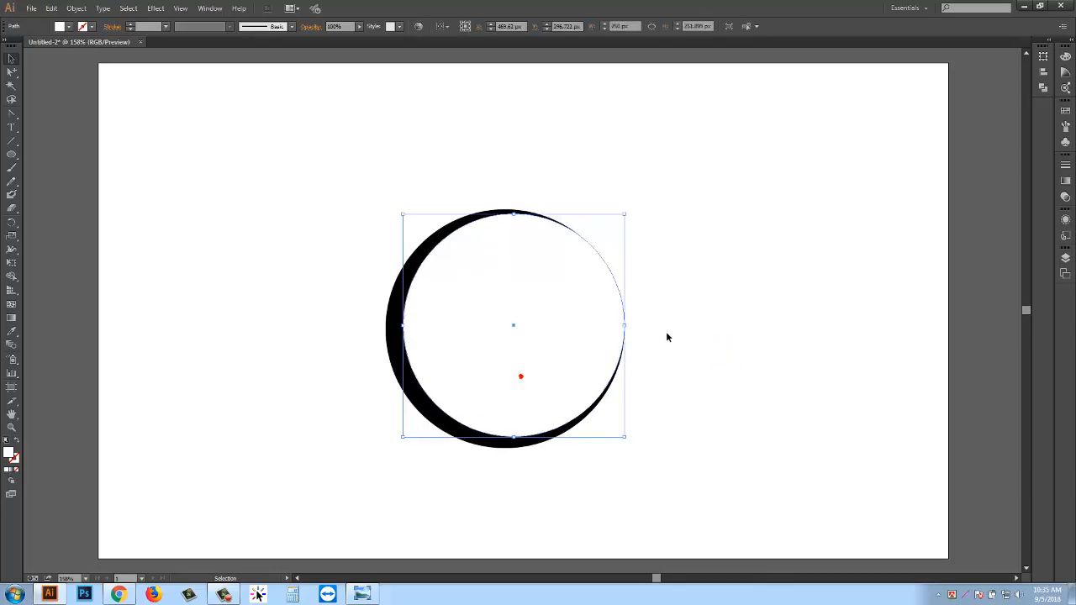
pyautogui.press('Up')
pyautogui.press('Up')
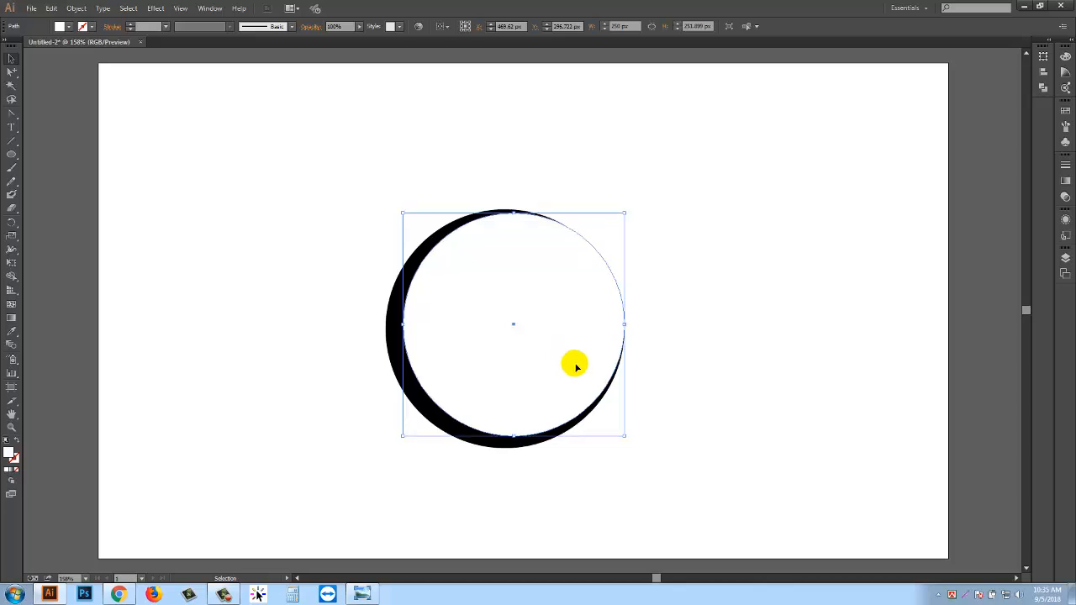
pyautogui.click(741, 312)
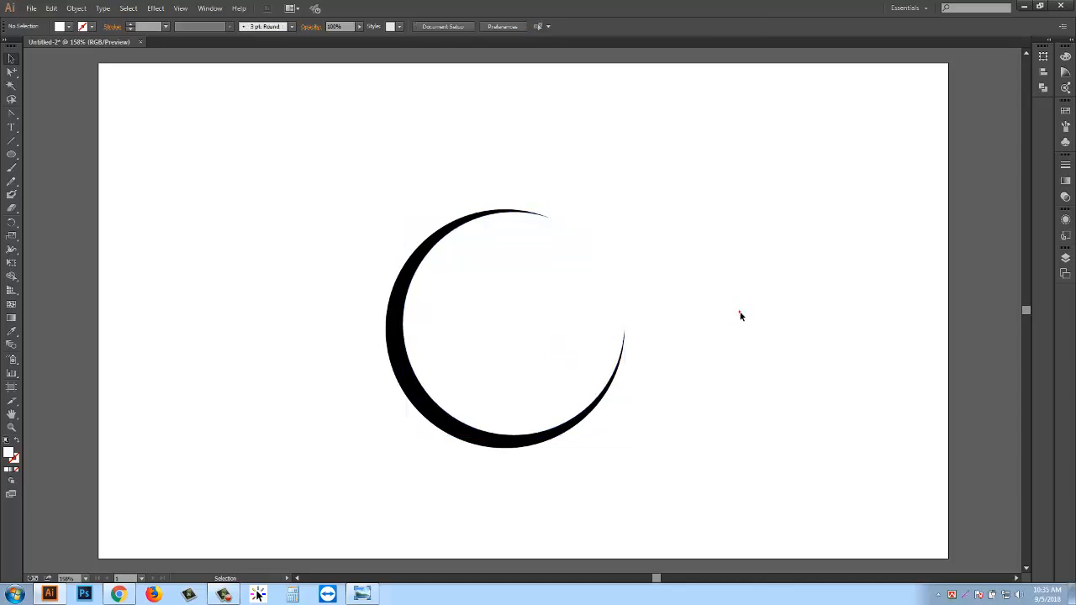
# Subtract the white circle from the black one with the Pathfinder's Minus Front operation.
pyautogui.click(530, 325)
pyautogui.click(636, 319)
pyautogui.moveTo(333, 216); pyautogui.dragTo(526, 428)
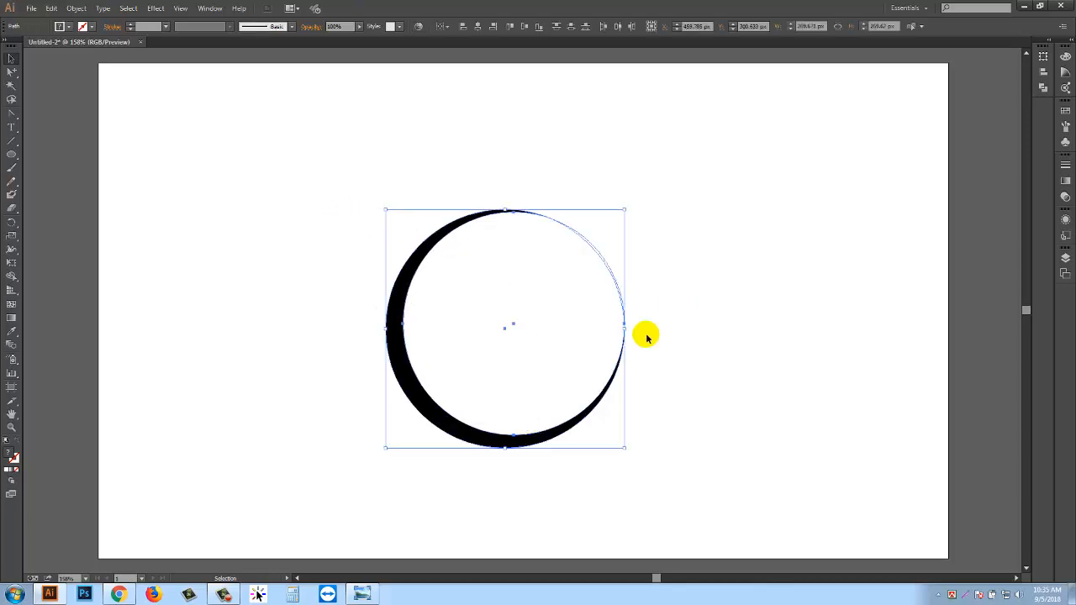
pyautogui.click(443, 26)
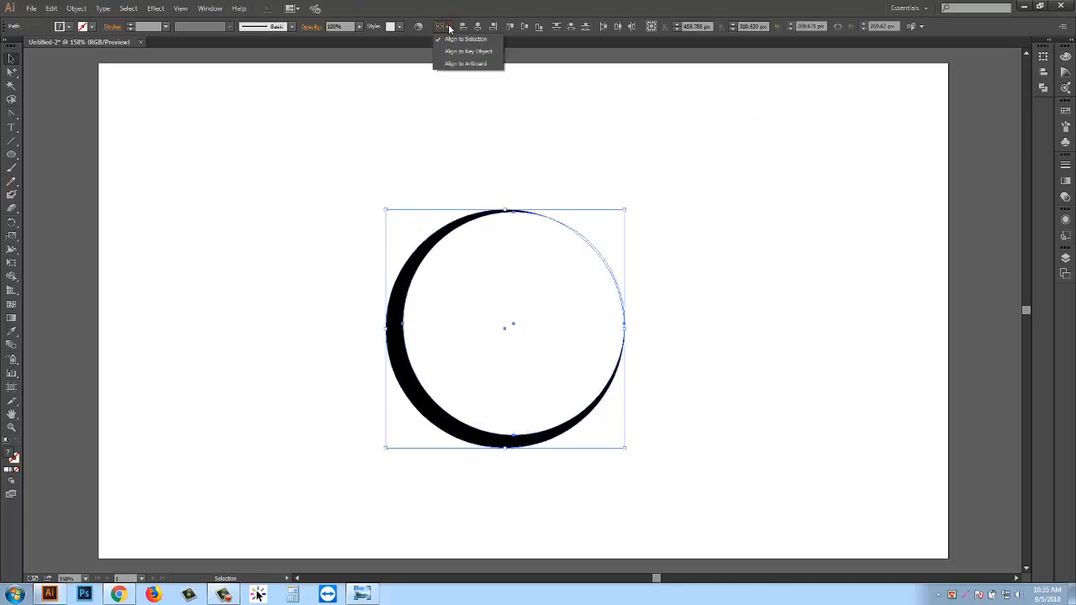
pyautogui.click(460, 40)
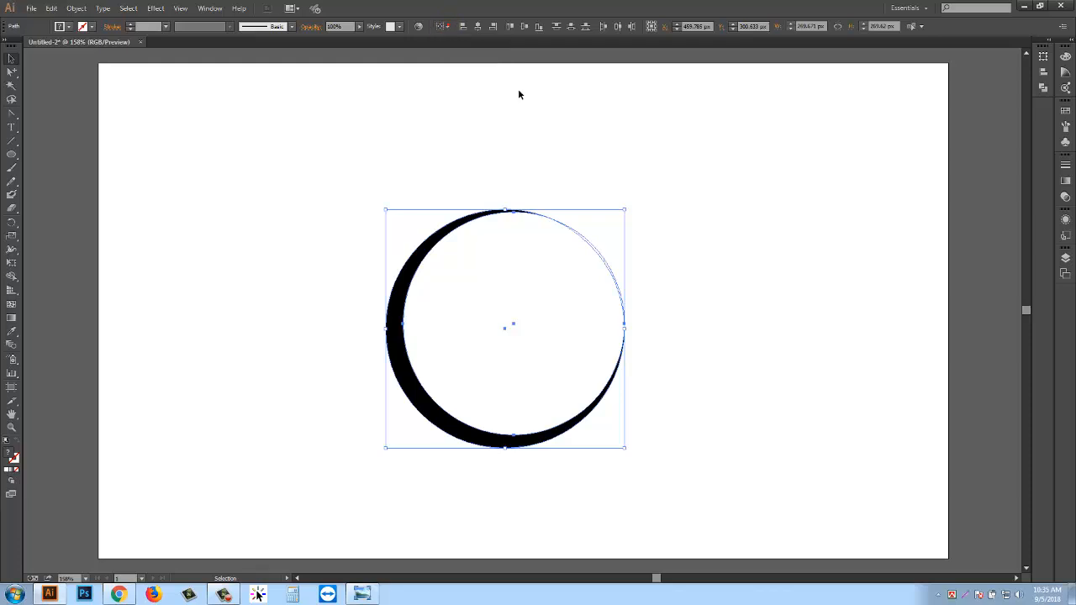
pyautogui.click(1044, 87)
pyautogui.click(931, 74)
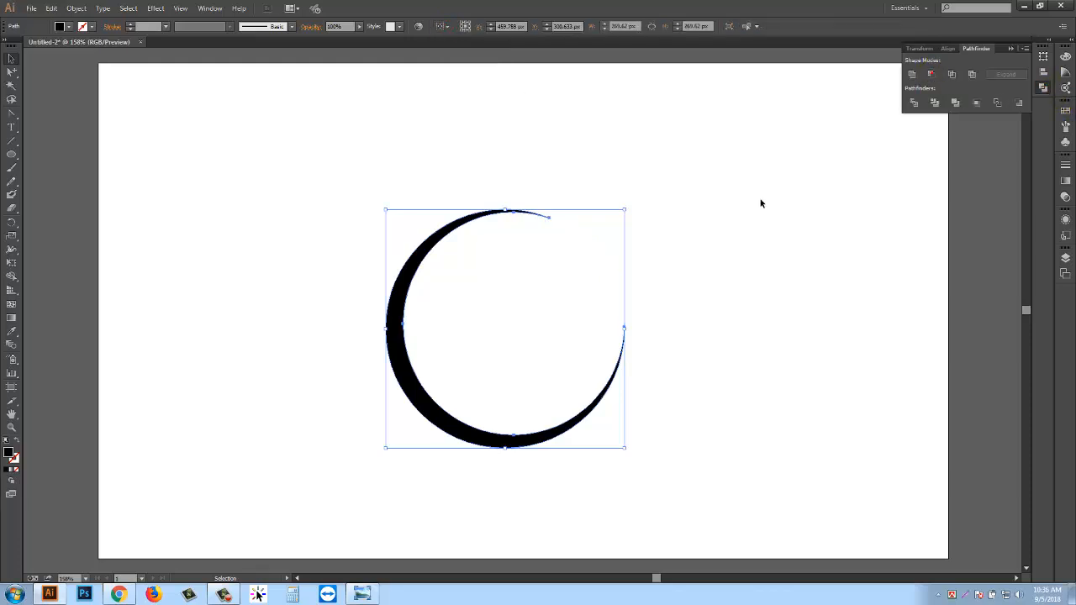
# Move the black crescent to the upper-right corner of the artboard.
pyautogui.click(760, 200)
pyautogui.moveTo(421, 245); pyautogui.dragTo(356, 217)
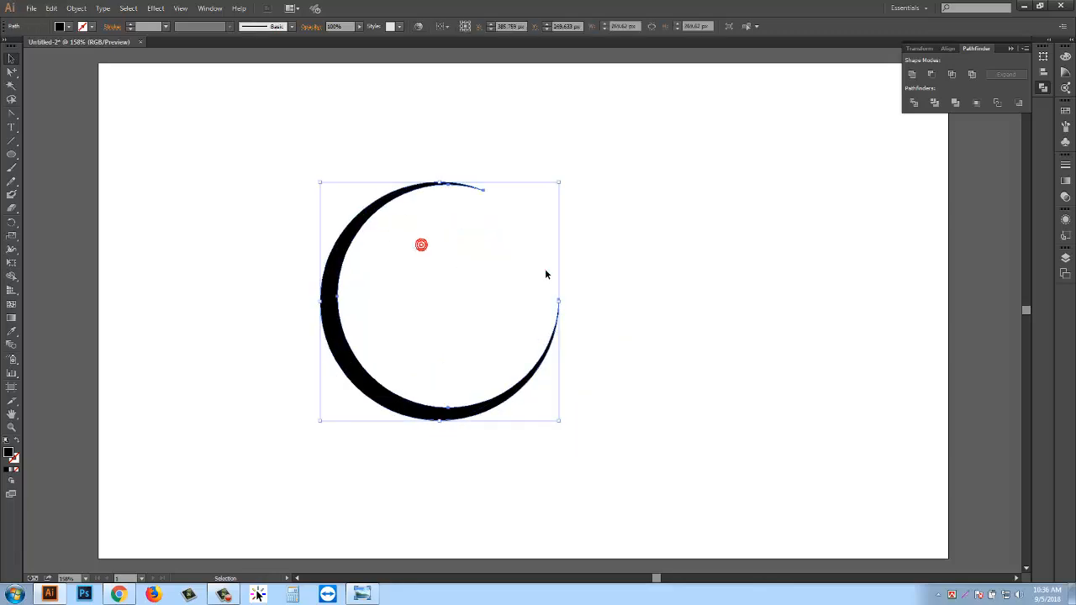
pyautogui.click(545, 270)
pyautogui.moveTo(334, 300); pyautogui.dragTo(722, 218)
pyautogui.click(640, 340)
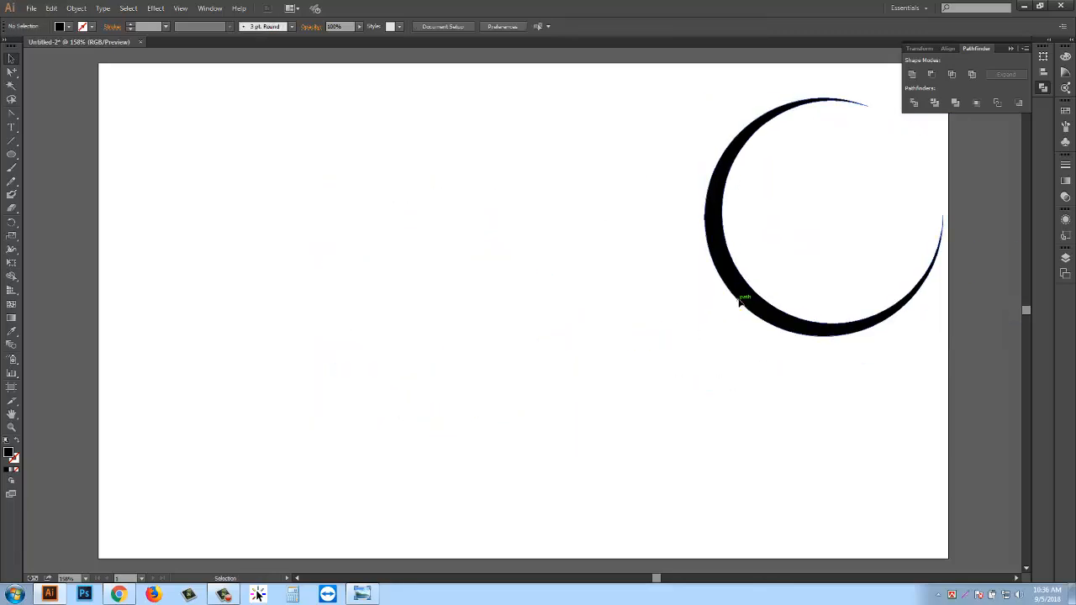
pyautogui.click(740, 300)
pyautogui.click(684, 422)
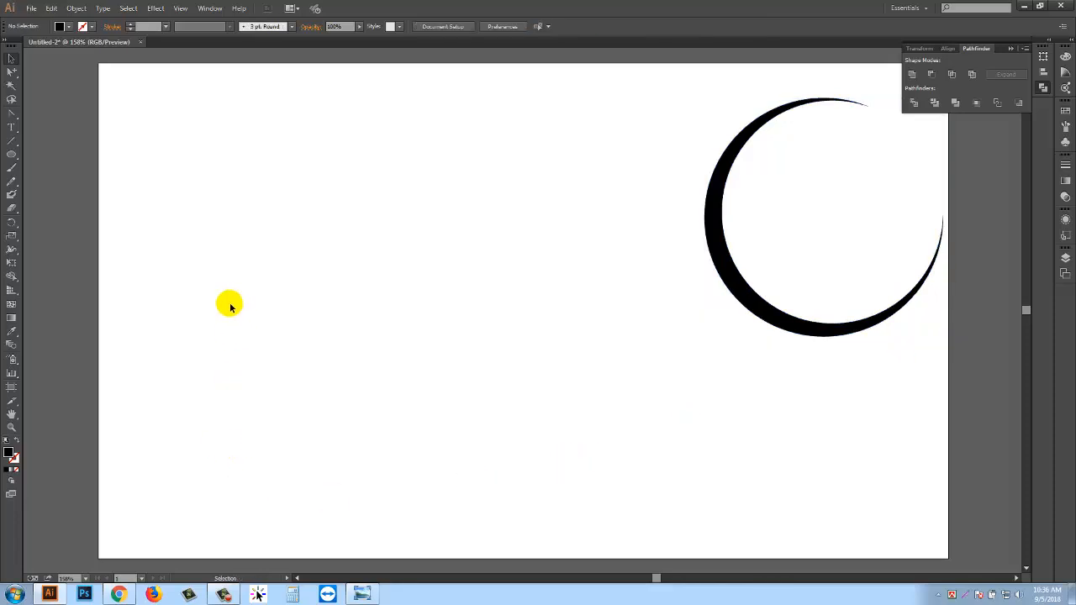
# Draw a tall black rectangle about 38 × 206 px on the empty left part of the artboard.
pyautogui.moveTo(11, 154); pyautogui.dragTo(53, 155)
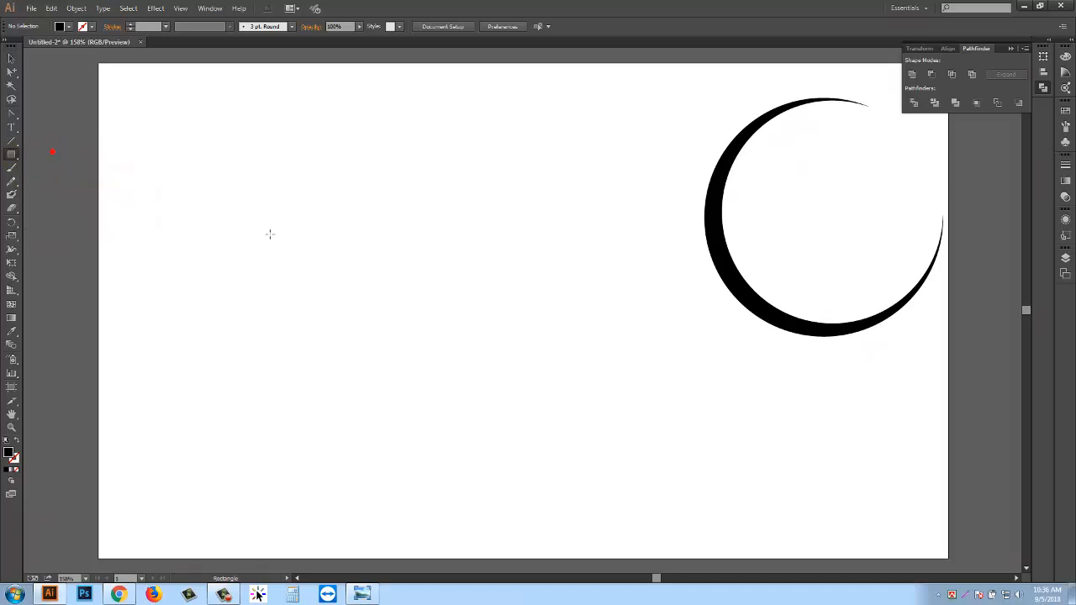
pyautogui.moveTo(244, 201); pyautogui.dragTo(281, 379)
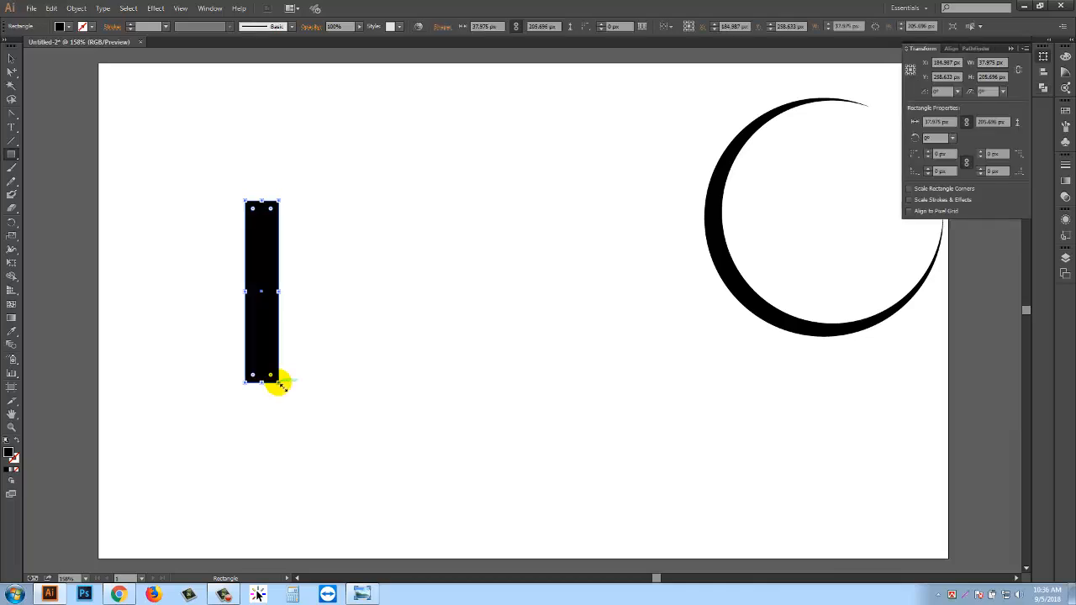
pyautogui.click(11, 59)
pyautogui.click(195, 113)
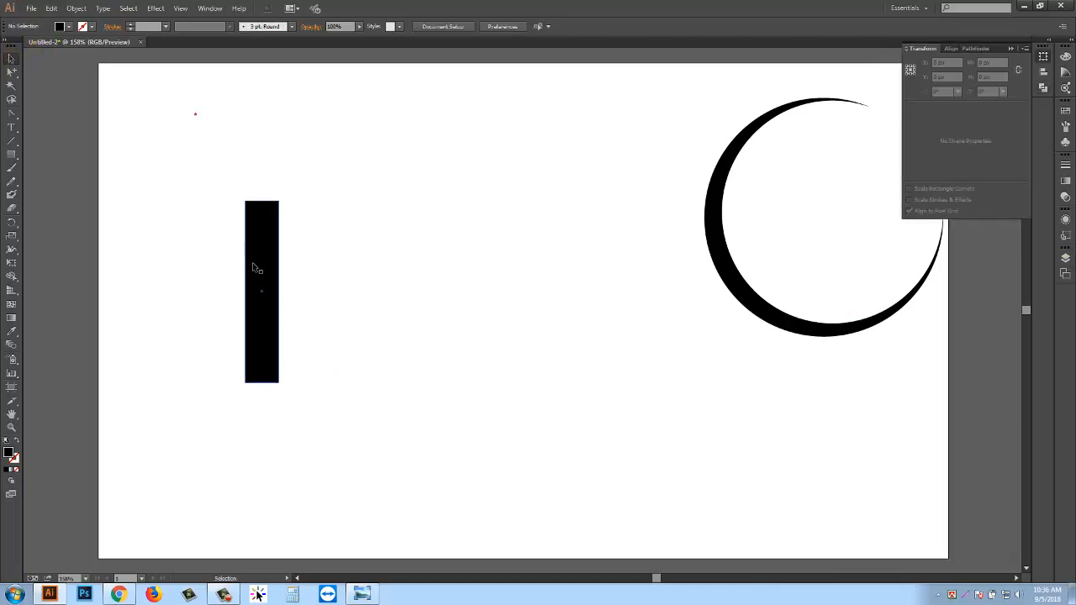
# Duplicate the rectangle about 47 px to its right at the same height.
pyautogui.click(252, 262)
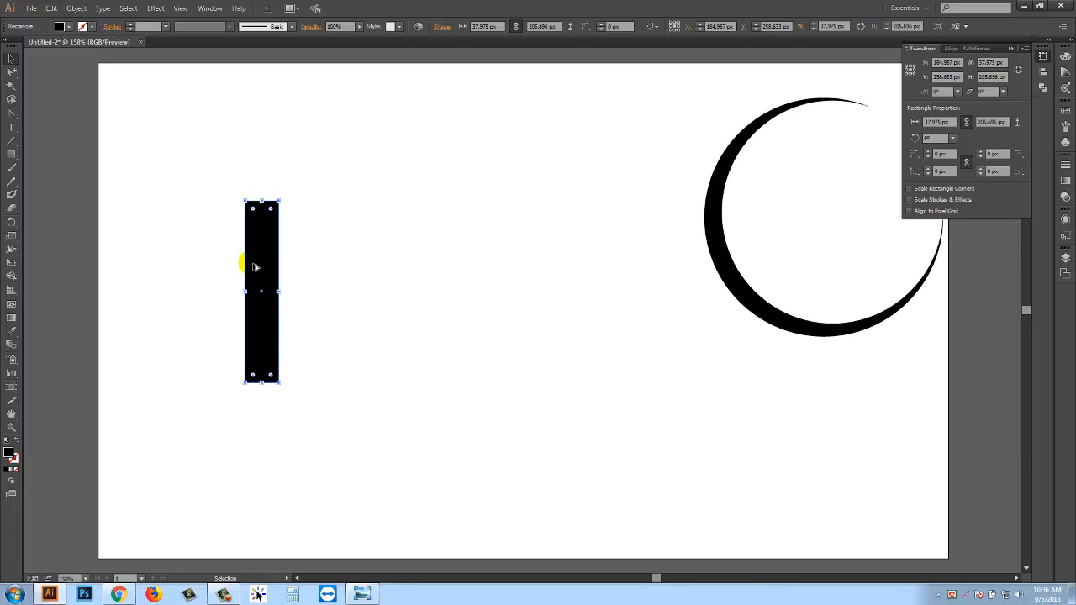
pyautogui.moveTo(255, 266); pyautogui.dragTo(294, 268)
pyautogui.click(444, 252)
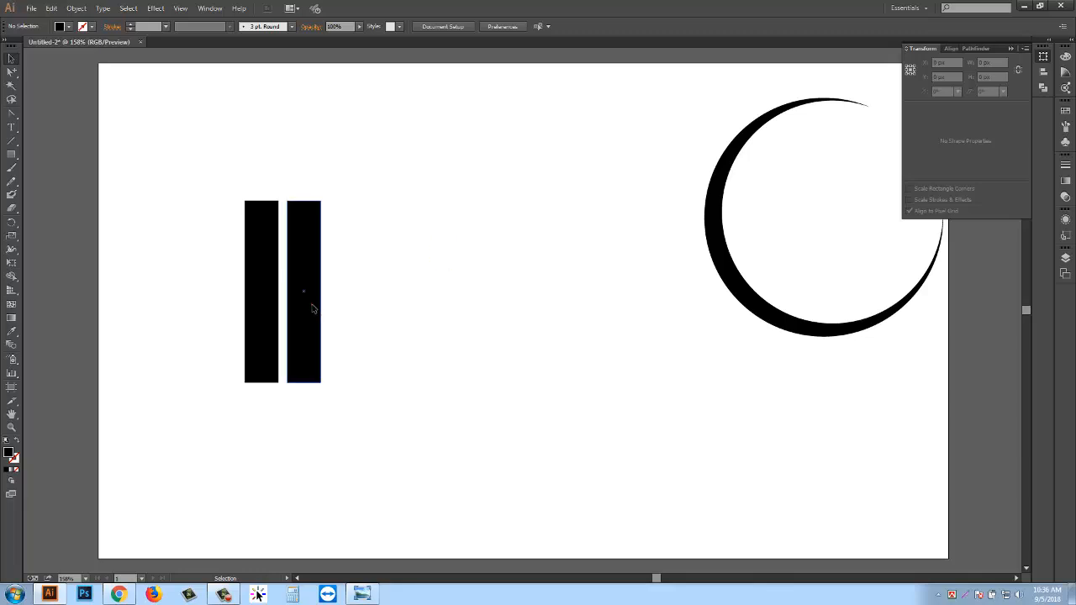
pyautogui.click(311, 308)
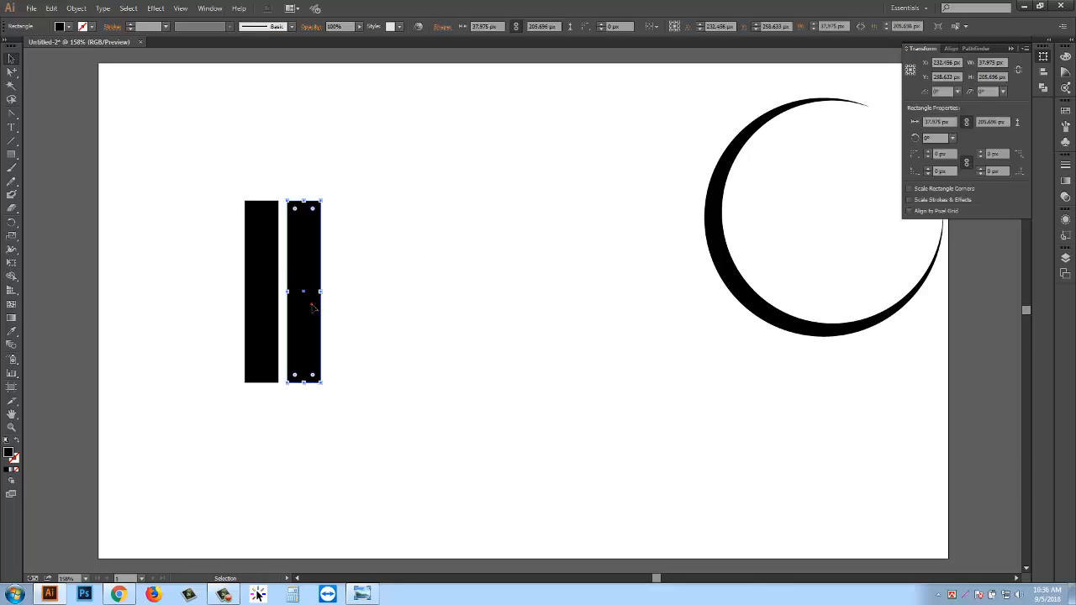
pyautogui.click(458, 294)
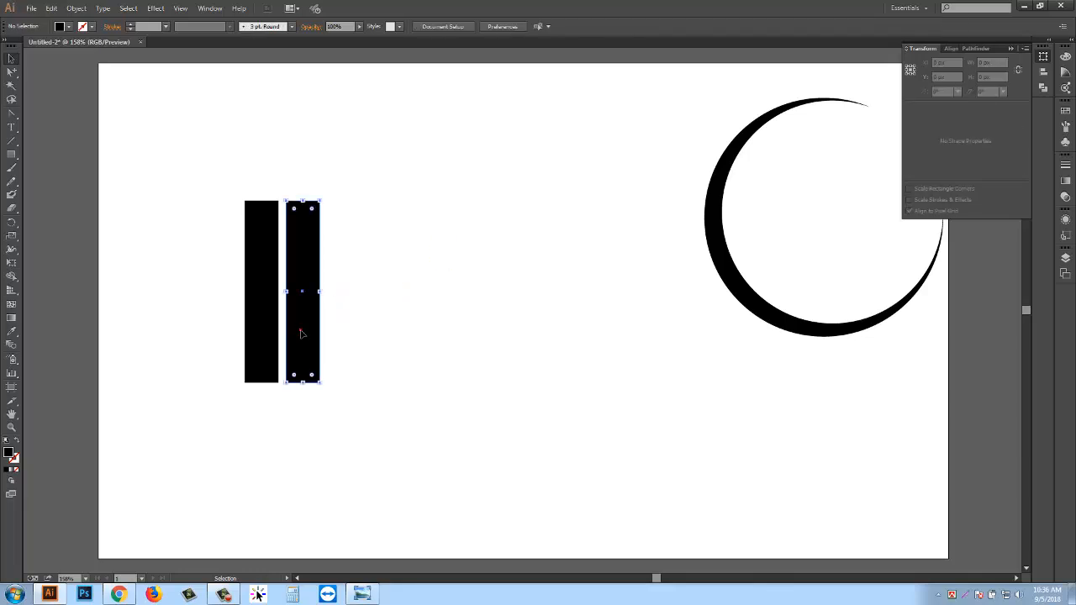
# Nudge the duplicated rectangle left until its edge meets the original rectangle.
pyautogui.click(301, 332)
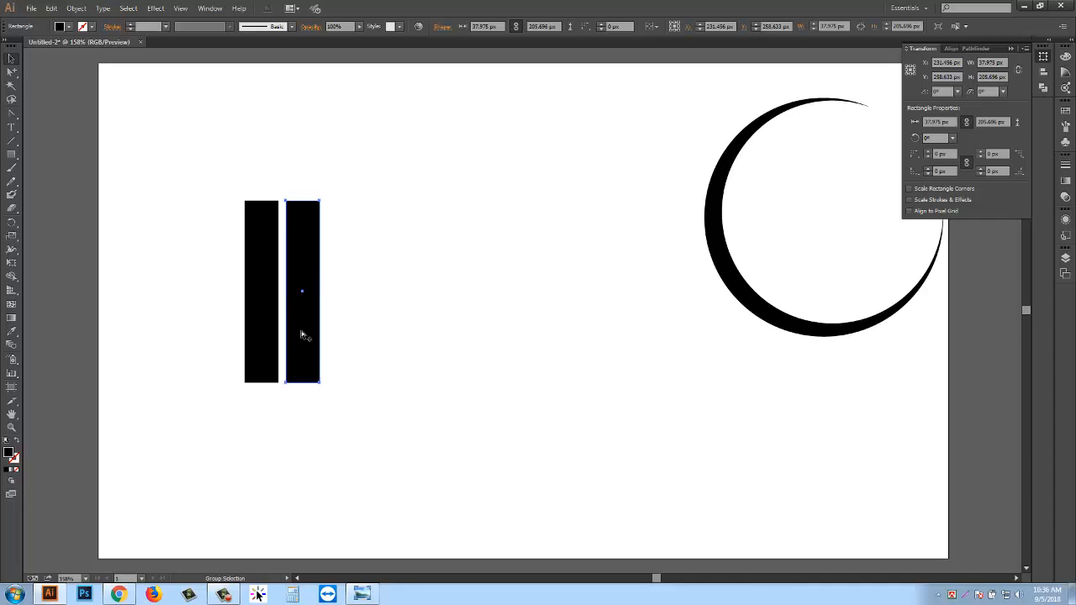
pyautogui.press('Left')
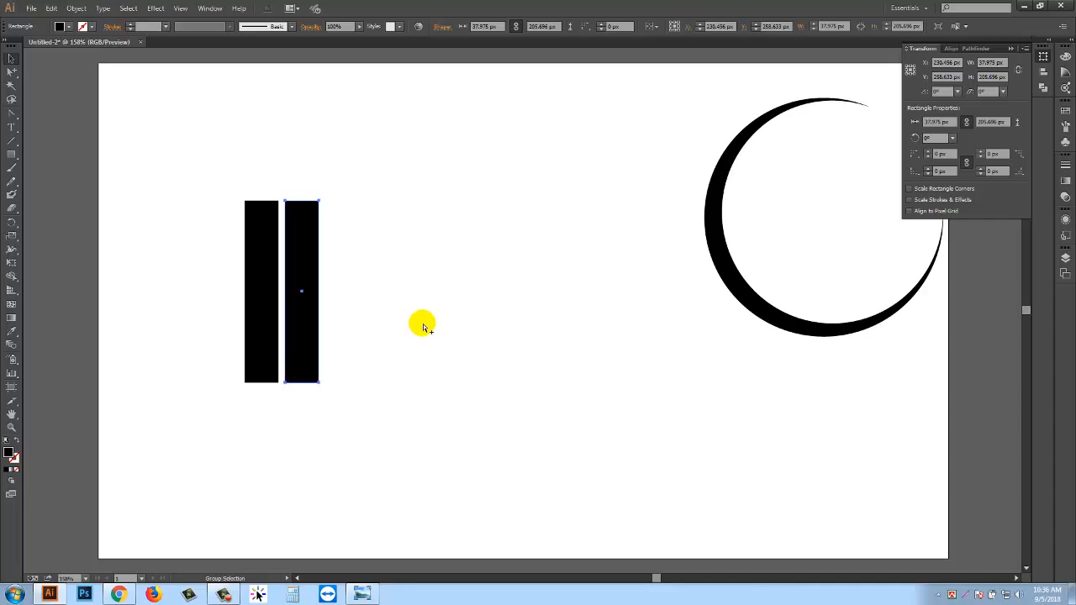
pyautogui.press('Left')
pyautogui.press('Left')
pyautogui.press('Left')
pyautogui.press('Left')
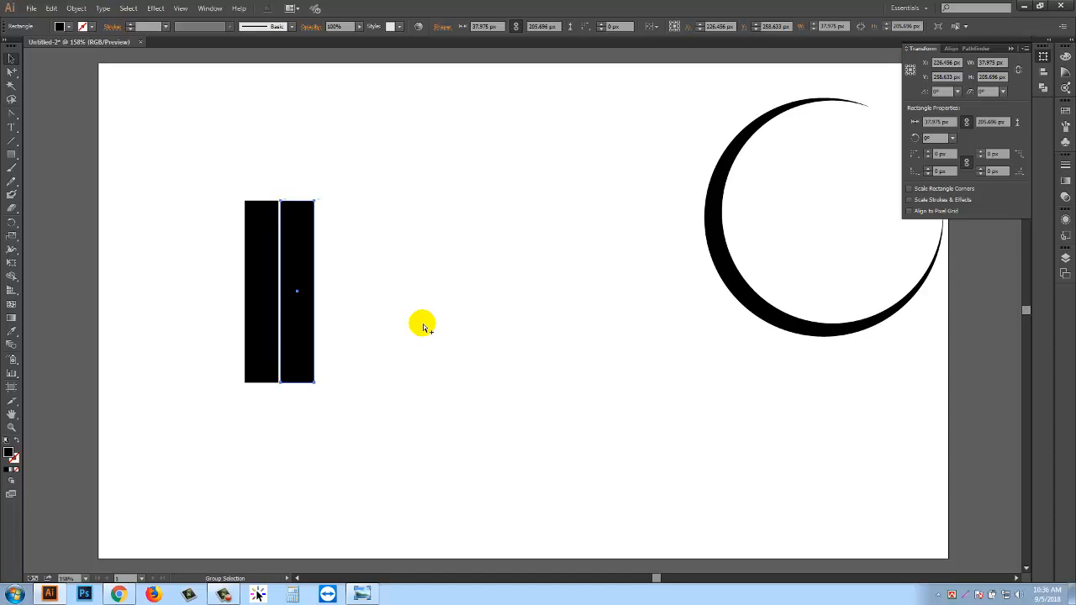
pyautogui.press('Left')
pyautogui.press('Left')
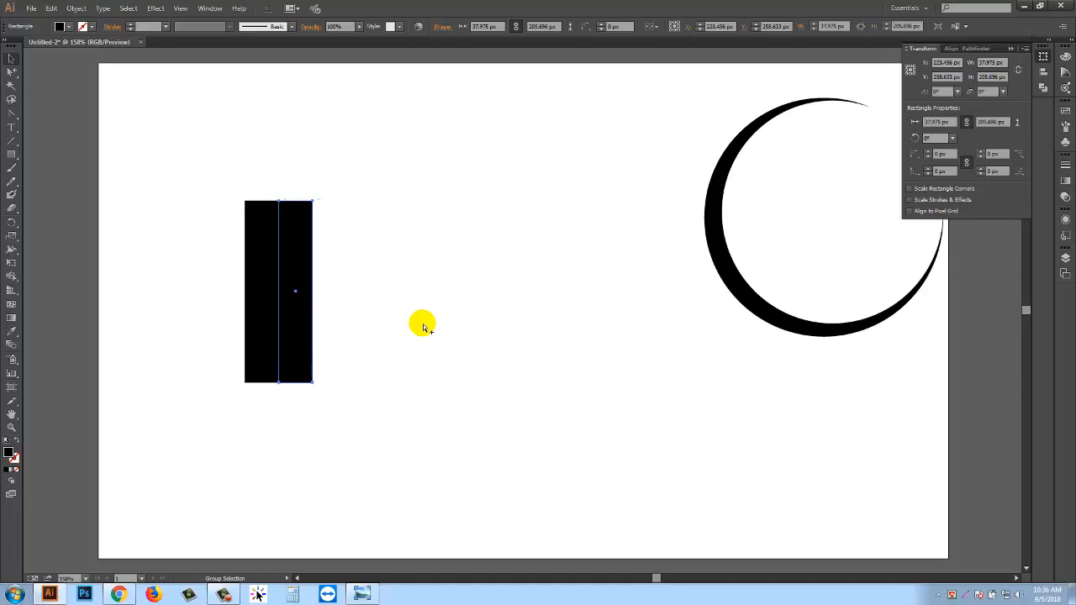
pyautogui.press('v')
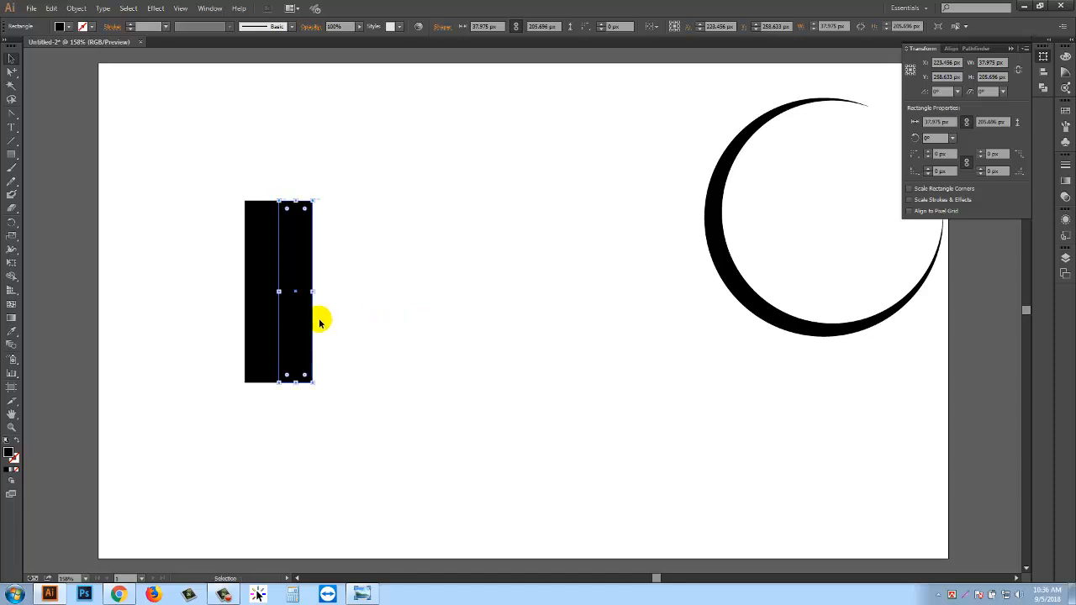
# Delete the duplicated rectangle and select the original one.
pyautogui.click(288, 312)
pyautogui.press('Delete')
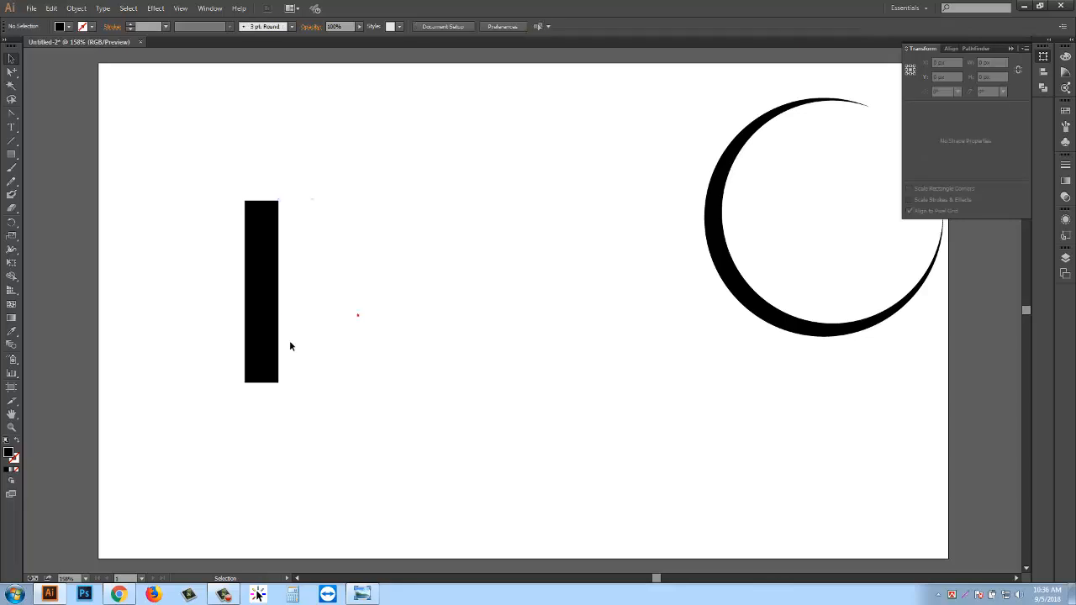
pyautogui.click(267, 341)
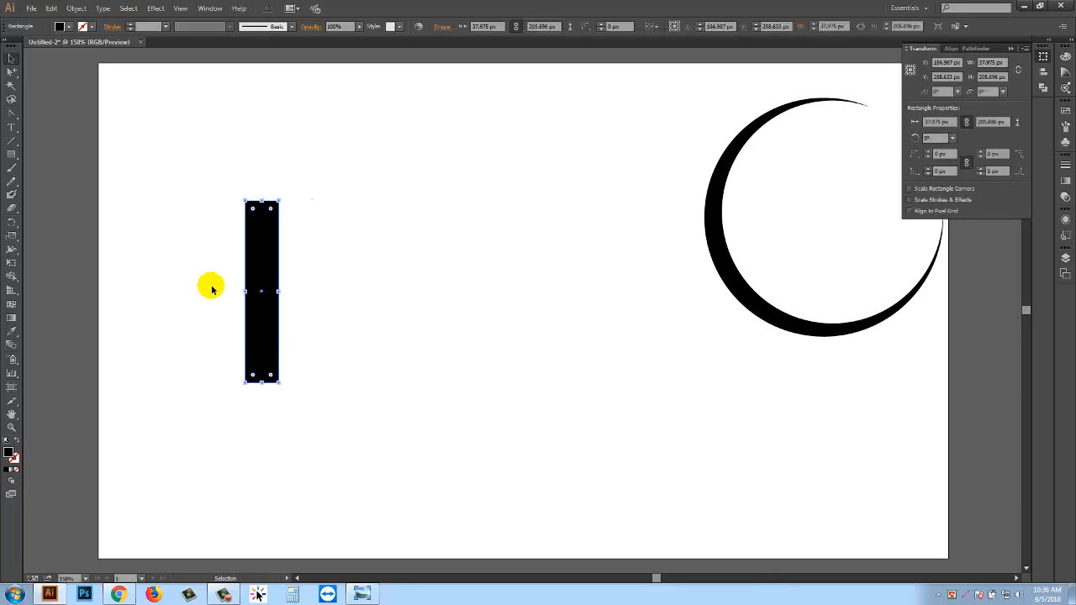
# Copy the black rectangle and paste the copy in front at the same position.
pyautogui.click(51, 8)
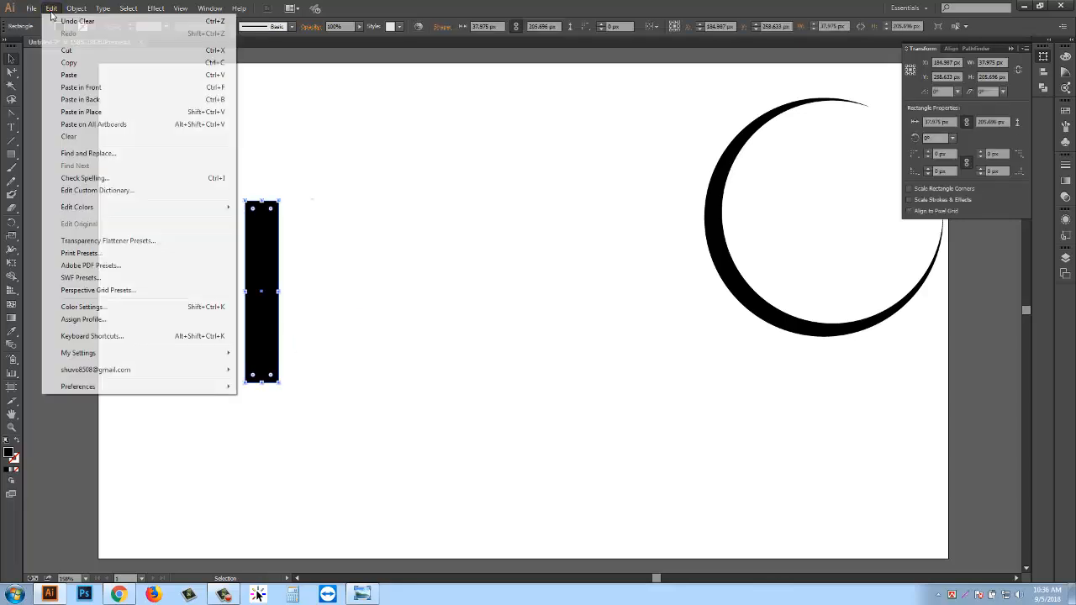
pyautogui.click(75, 62)
pyautogui.click(318, 212)
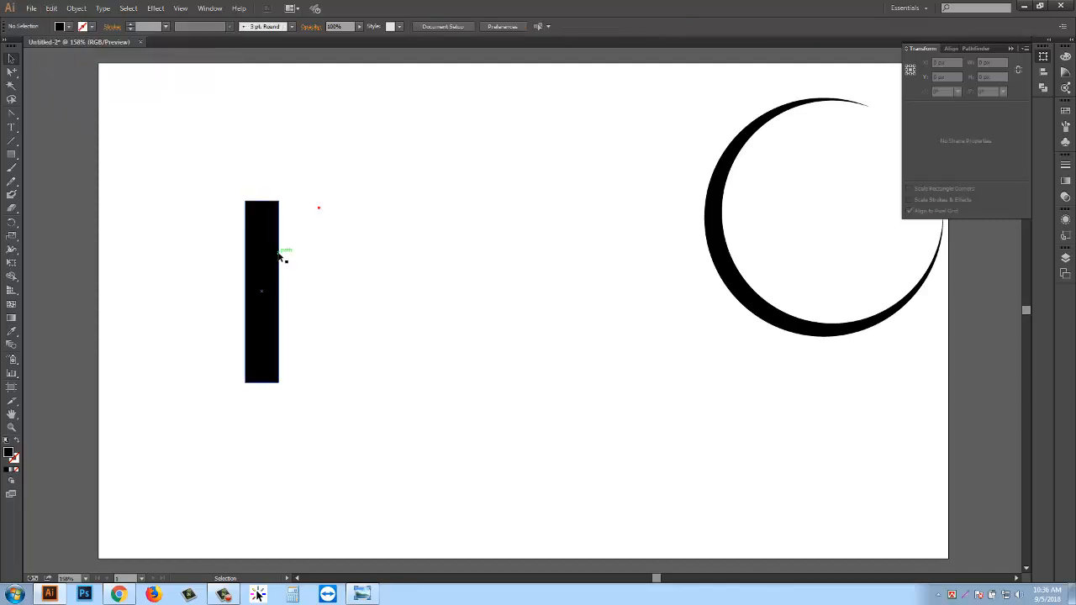
pyautogui.click(263, 251)
pyautogui.click(52, 9)
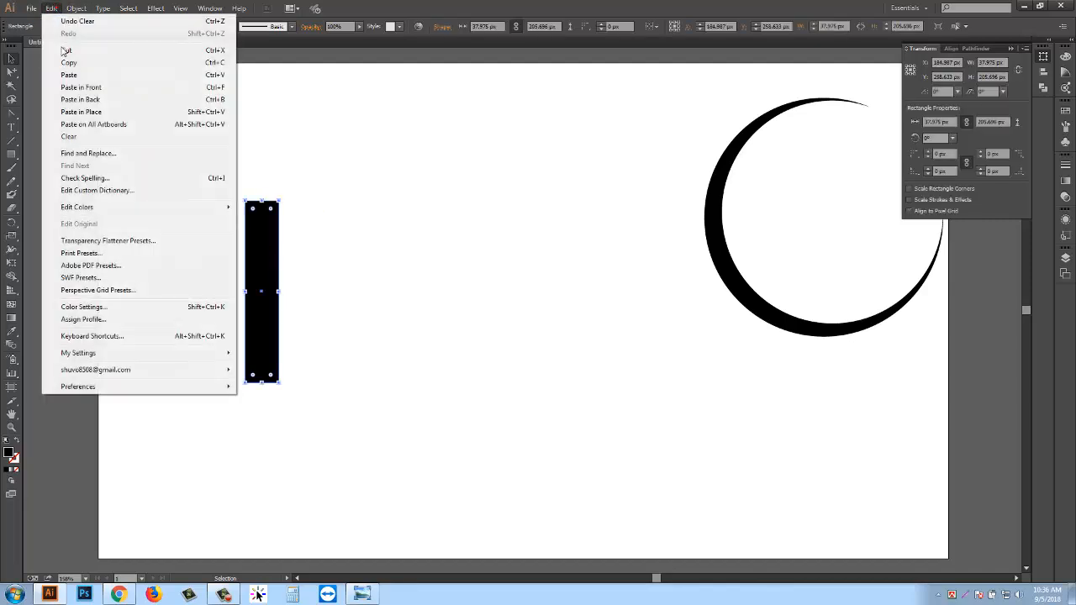
pyautogui.click(80, 85)
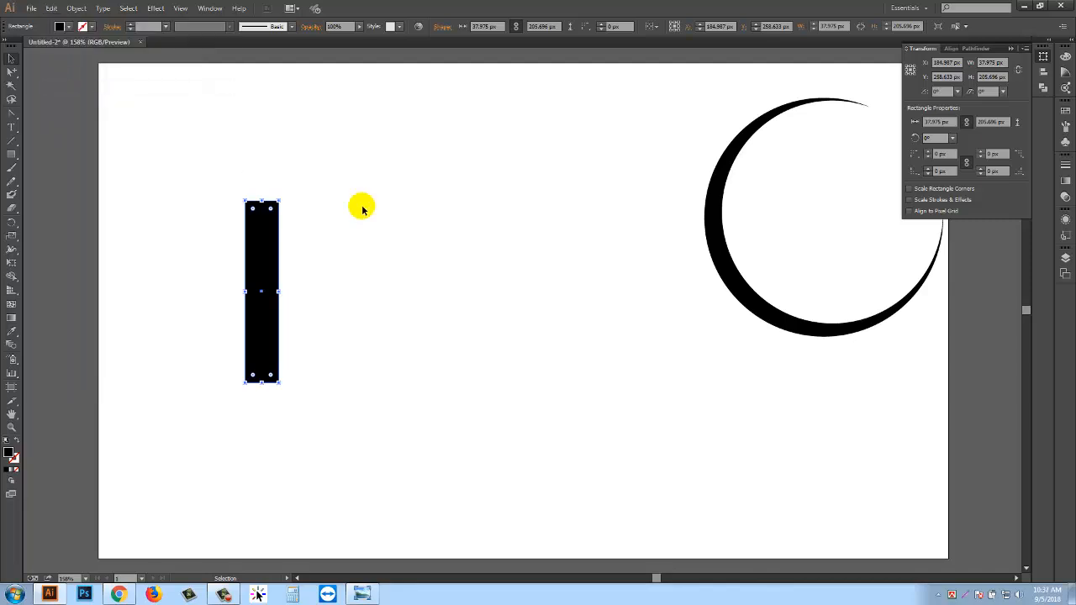
# Nudge the pasted rectangle 45 px to the right, leaving a narrow gap beside the original.
pyautogui.press('Right')
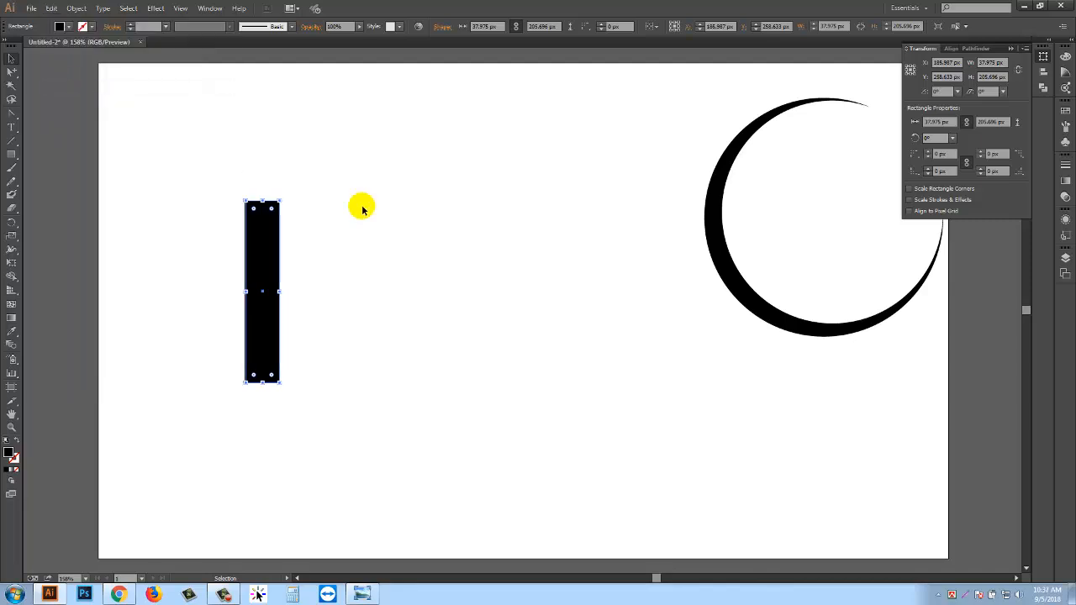
pyautogui.press('Right')
pyautogui.press('Right')
pyautogui.press('Right')
pyautogui.press('Right')
pyautogui.press('Right')
pyautogui.press('Right')
pyautogui.press('Right')
pyautogui.press('Right')
pyautogui.press('Right')
pyautogui.press('Right')
pyautogui.press('Right')
pyautogui.press('Right')
pyautogui.press('Right')
pyautogui.press('Right')
pyautogui.press('Right')
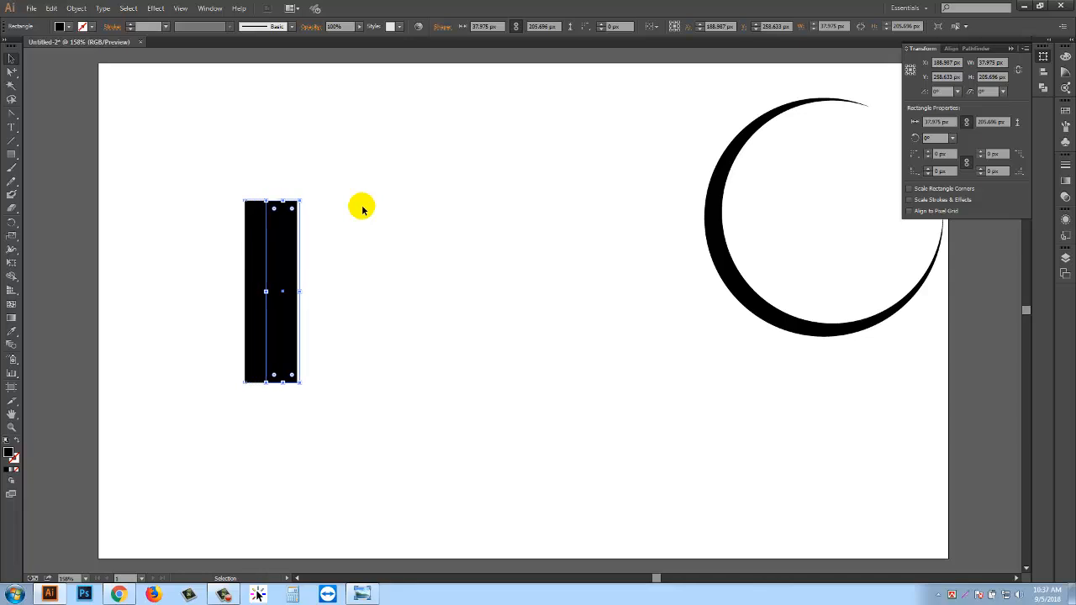
pyautogui.press('Right')
pyautogui.press('Right')
pyautogui.press('Right')
pyautogui.press('Right')
pyautogui.press('Right')
pyautogui.press('Right')
pyautogui.press('Right')
pyautogui.press('Right')
pyautogui.press('Right')
pyautogui.press('Right')
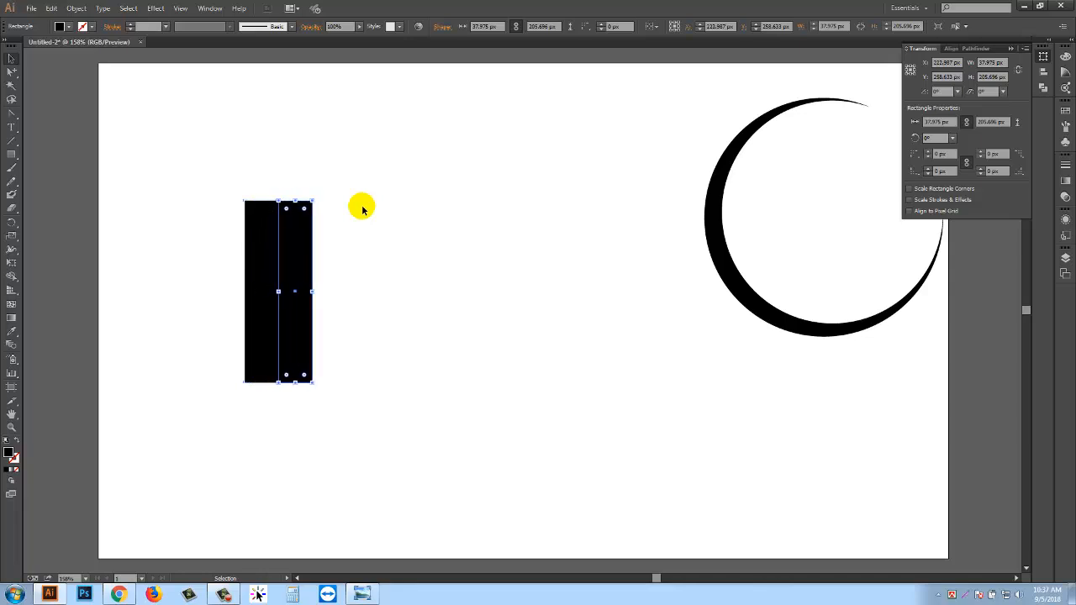
pyautogui.press('Right')
pyautogui.press('Right')
pyautogui.press('Right')
pyautogui.press('Right')
pyautogui.press('Right')
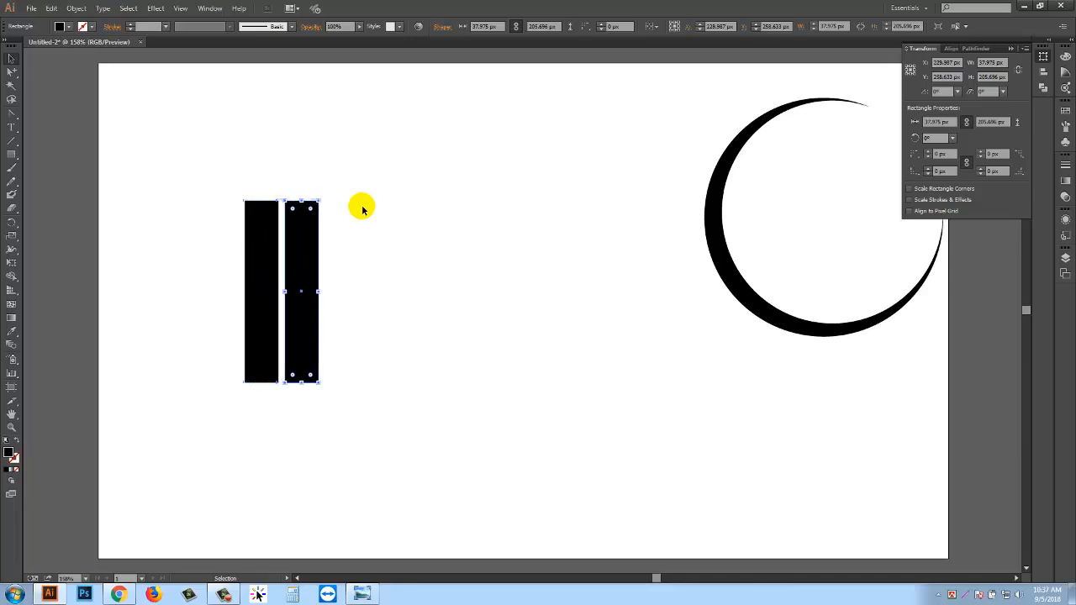
pyautogui.click(362, 208)
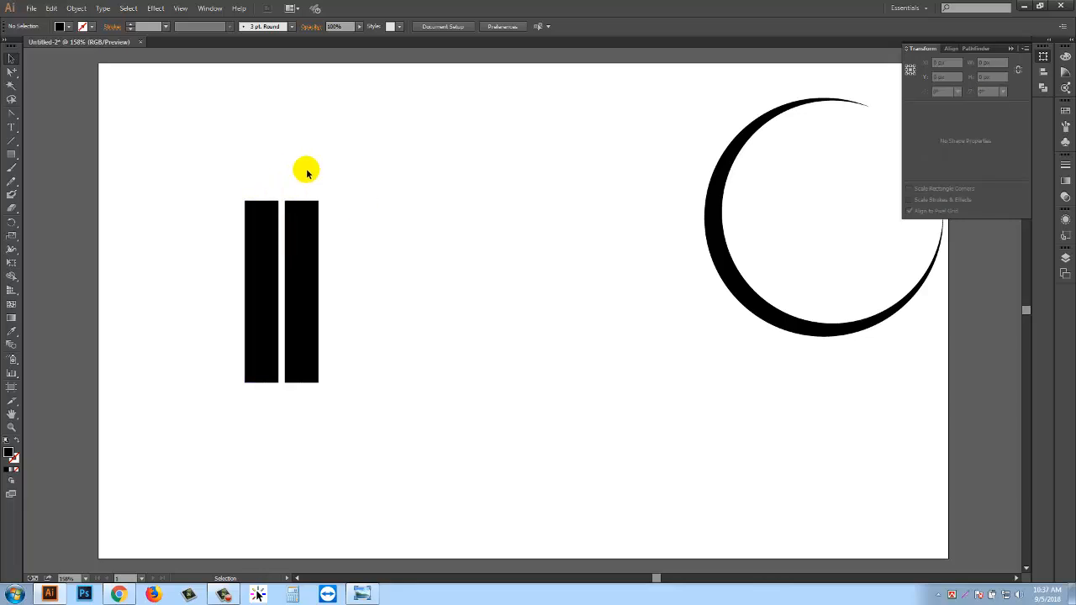
# Duplicate the second bar about 46 px to its right and repeat the copy to make four evenly spaced bars.
pyautogui.click(304, 278)
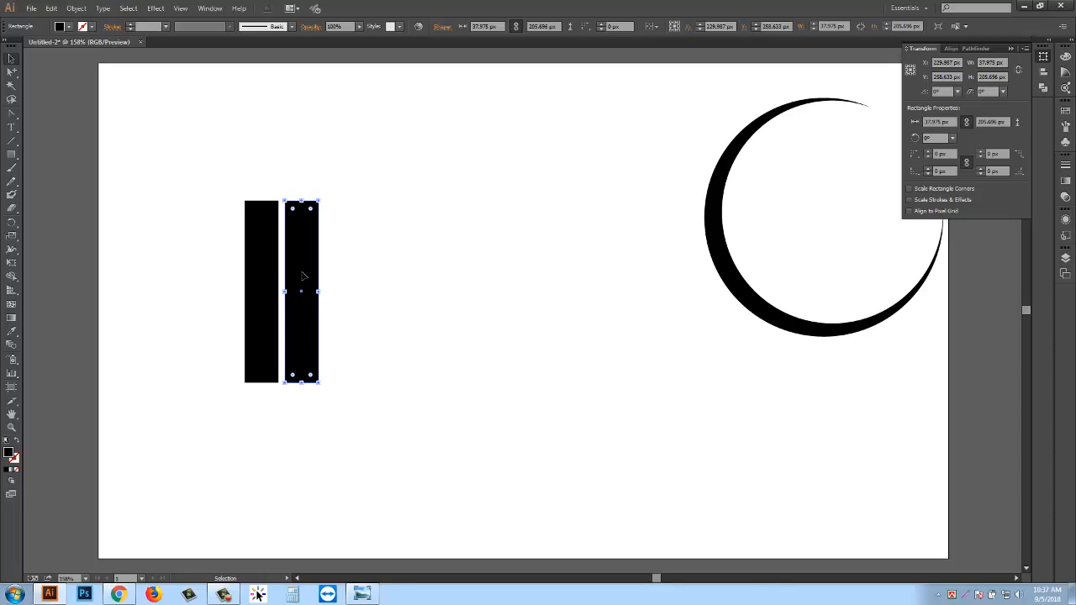
pyautogui.moveTo(305, 276); pyautogui.dragTo(342, 278)
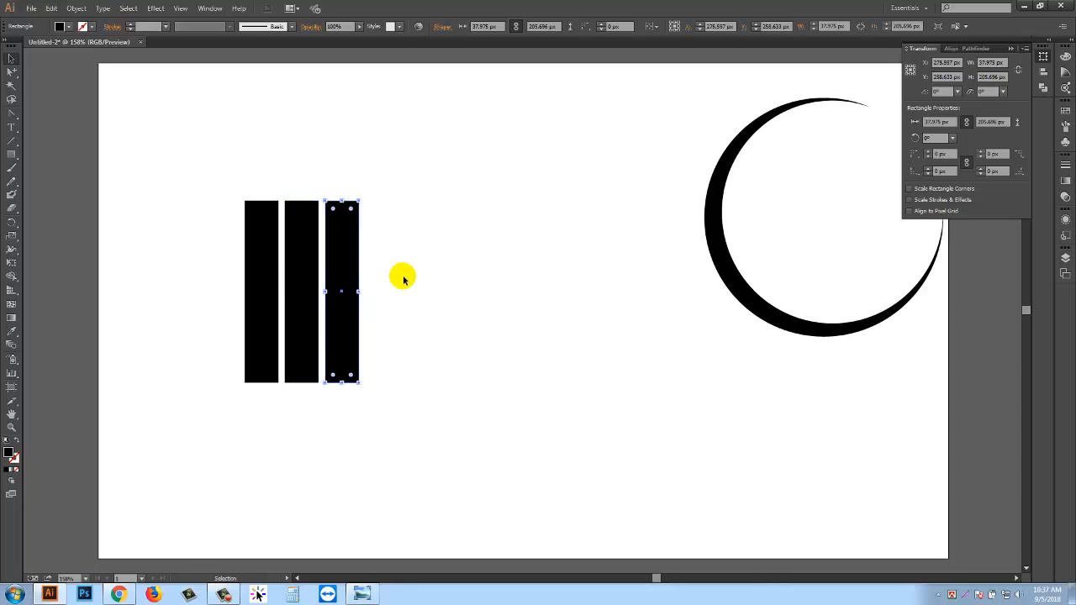
pyautogui.hotkey('ctrl', 'd')
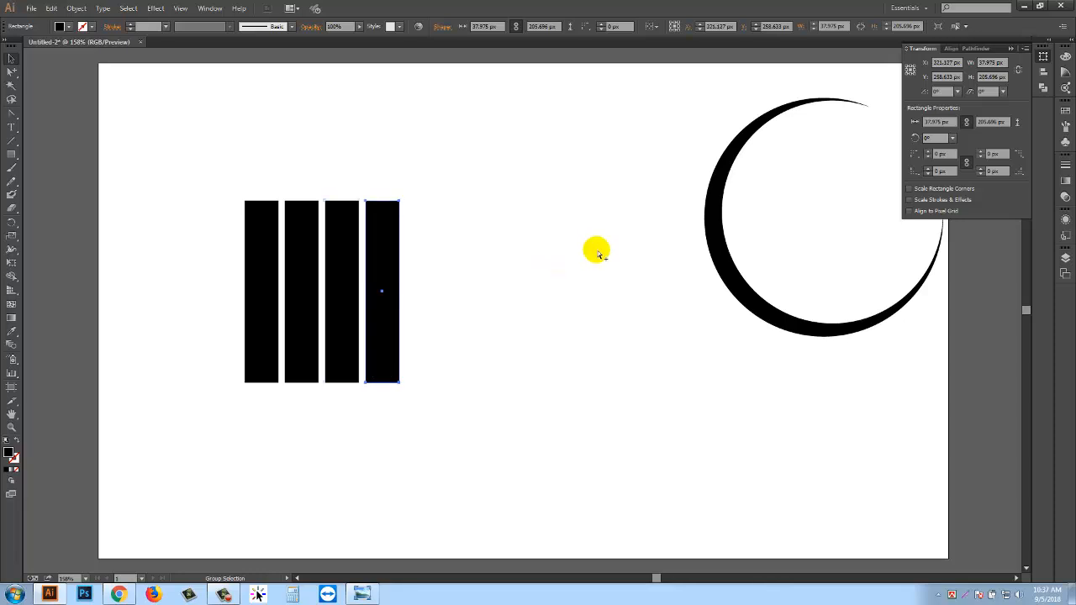
pyautogui.press('v')
pyautogui.moveTo(190, 194); pyautogui.dragTo(449, 328)
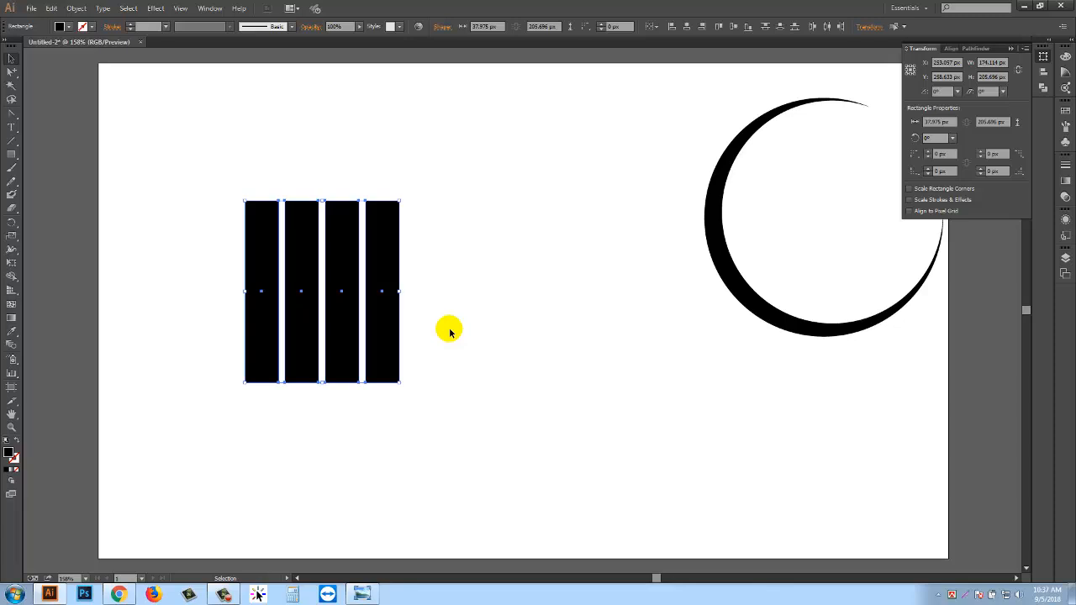
pyautogui.click(449, 328)
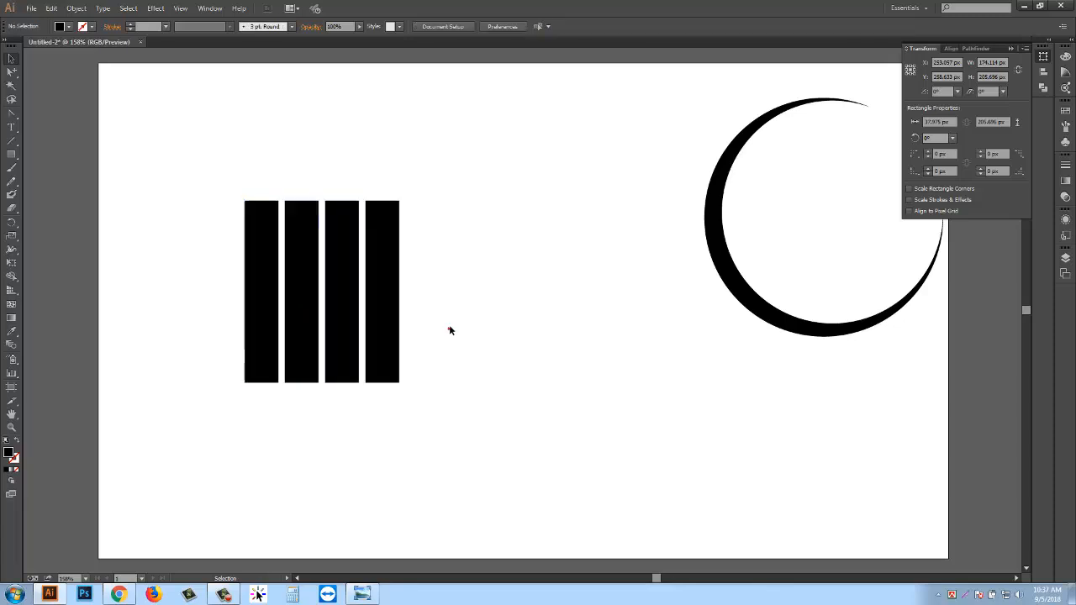
# Lower the top edges of the first bar to about half height and the second bar to about two thirds.
pyautogui.click(249, 301)
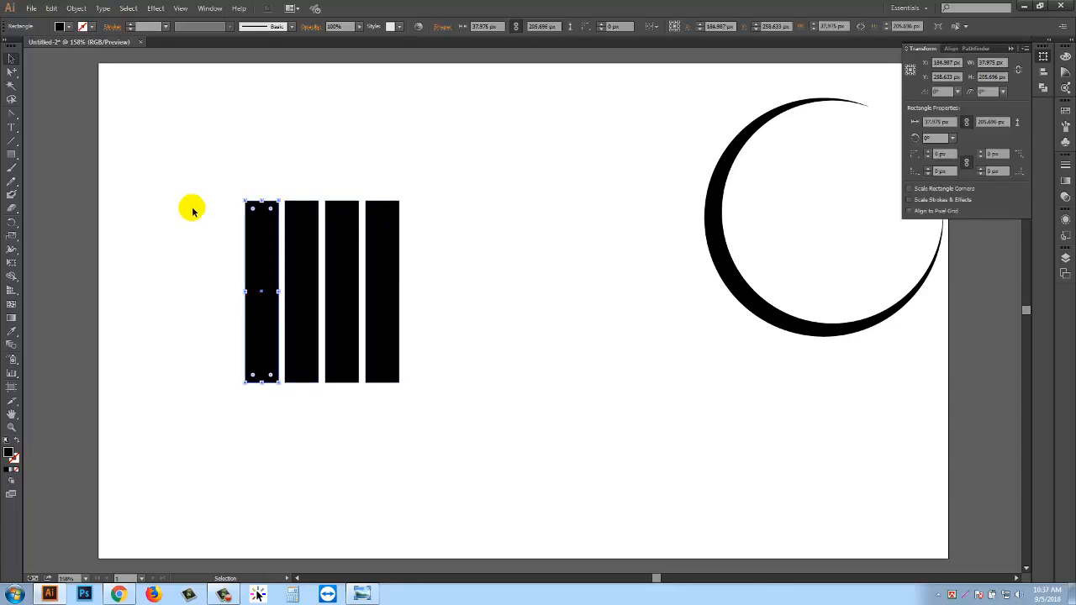
pyautogui.click(264, 204)
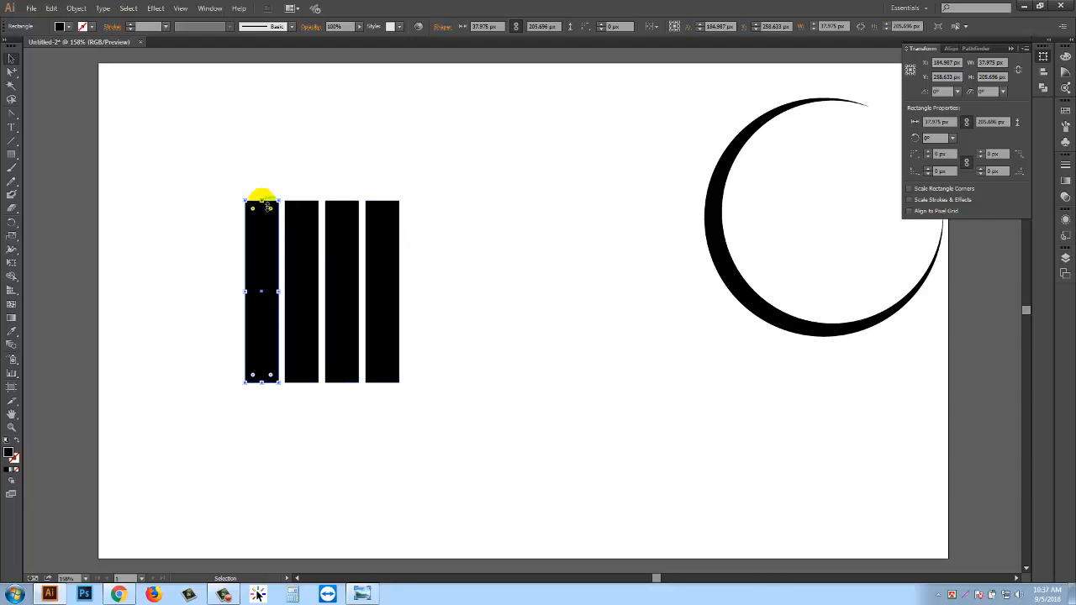
pyautogui.moveTo(267, 206); pyautogui.dragTo(267, 292)
pyautogui.click(273, 242)
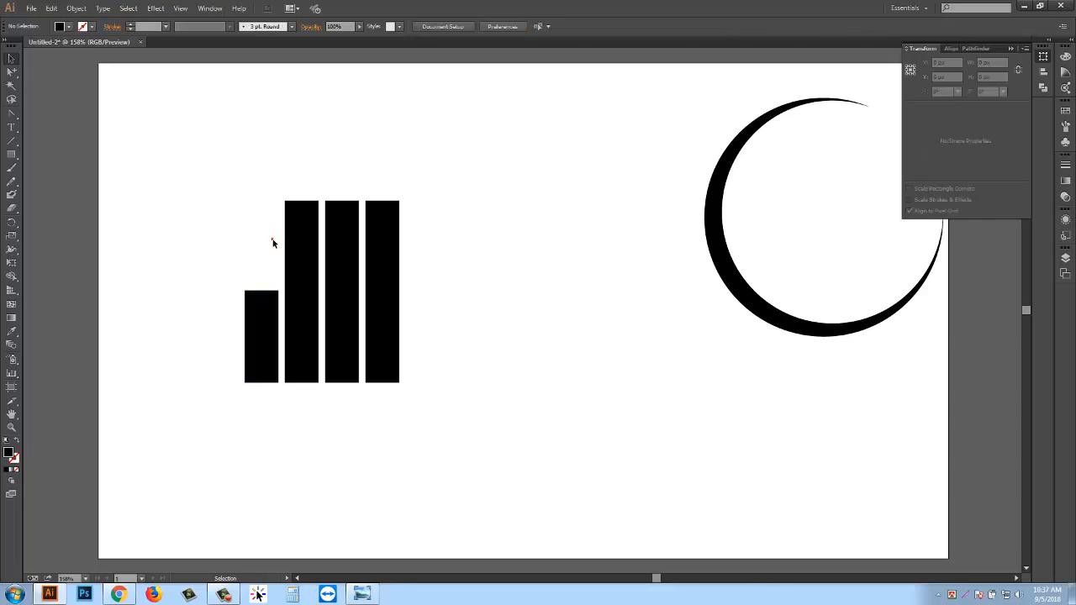
pyautogui.click(296, 240)
pyautogui.moveTo(301, 200); pyautogui.dragTo(310, 258)
# Shorten the third bar from its top edge to about 173 px high, continuing the ascending staircase.
pyautogui.click(343, 203)
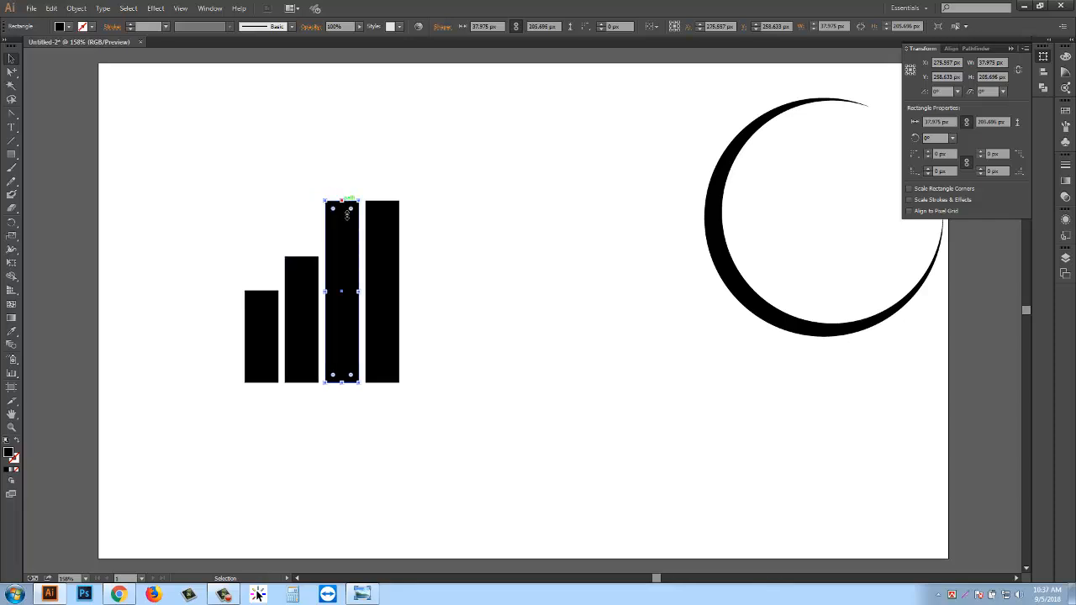
pyautogui.moveTo(342, 202); pyautogui.dragTo(341, 231)
pyautogui.click(449, 218)
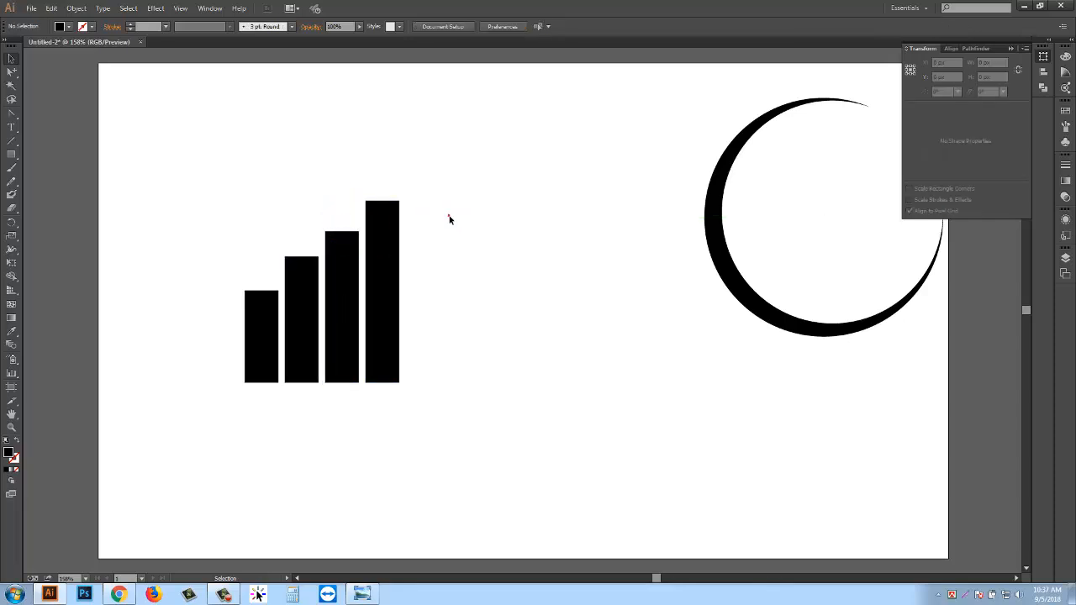
pyautogui.click(341, 248)
pyautogui.moveTo(340, 233); pyautogui.dragTo(340, 229)
pyautogui.click(467, 277)
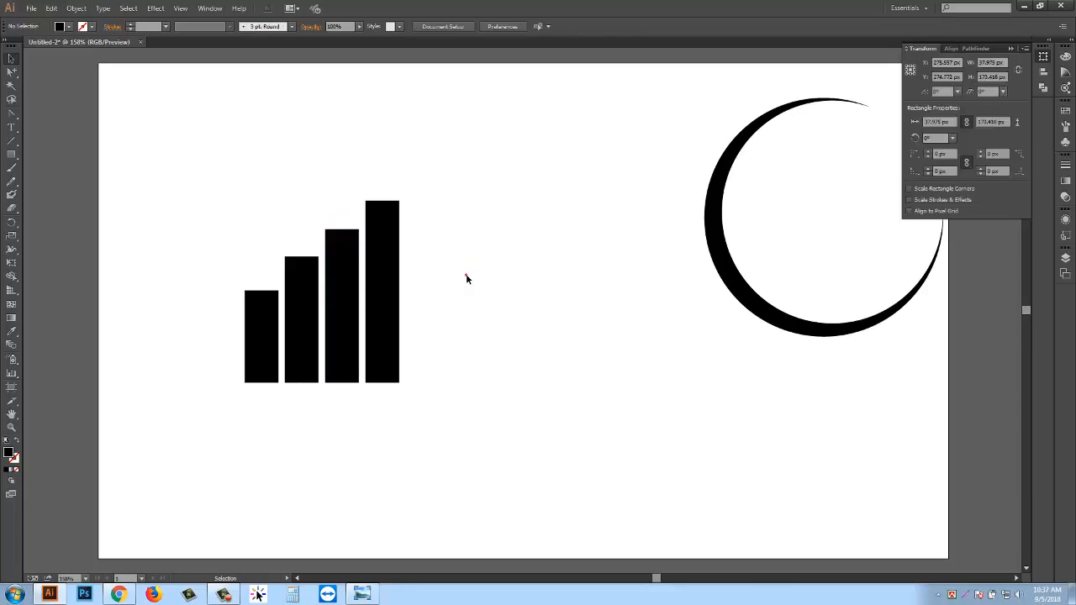
# Distribute the four bars evenly by their horizontal centers, aligned to the selection.
pyautogui.moveTo(454, 319); pyautogui.dragTo(240, 410)
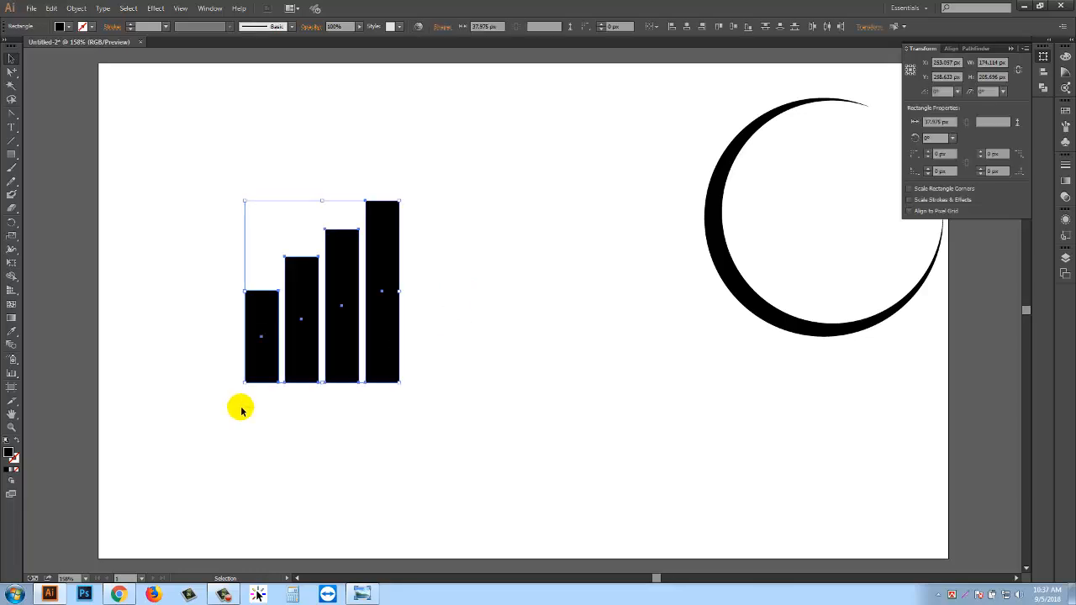
pyautogui.click(650, 28)
pyautogui.click(657, 40)
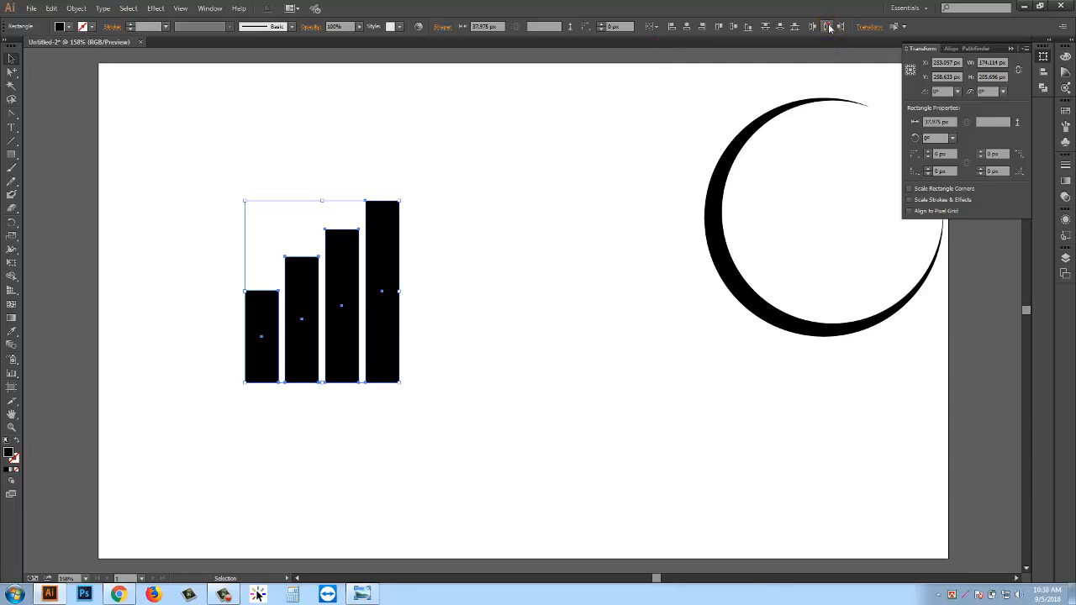
pyautogui.click(522, 167)
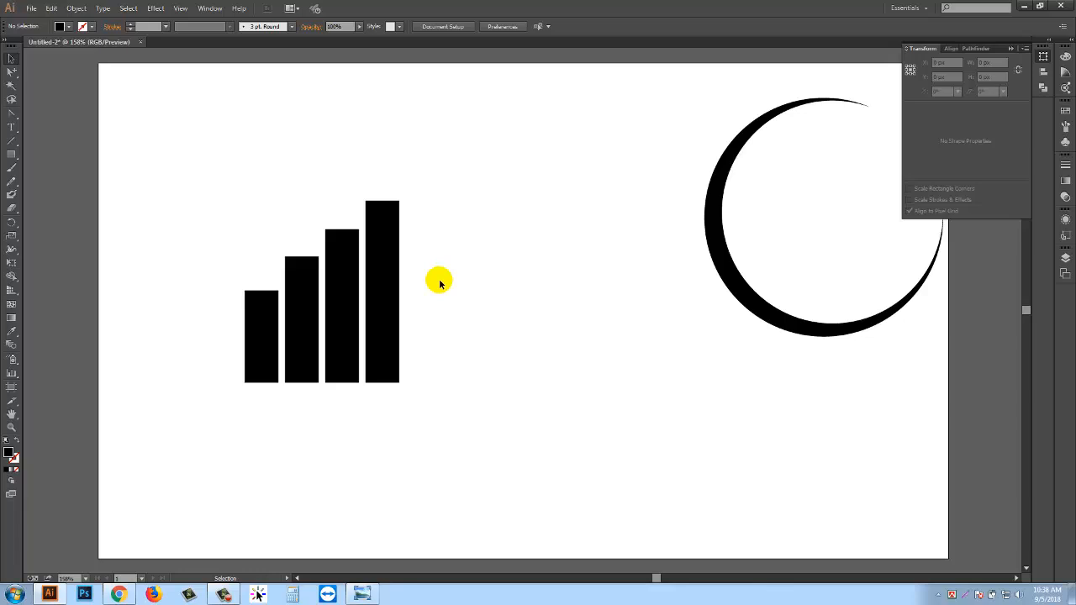
pyautogui.moveTo(437, 297); pyautogui.dragTo(252, 411)
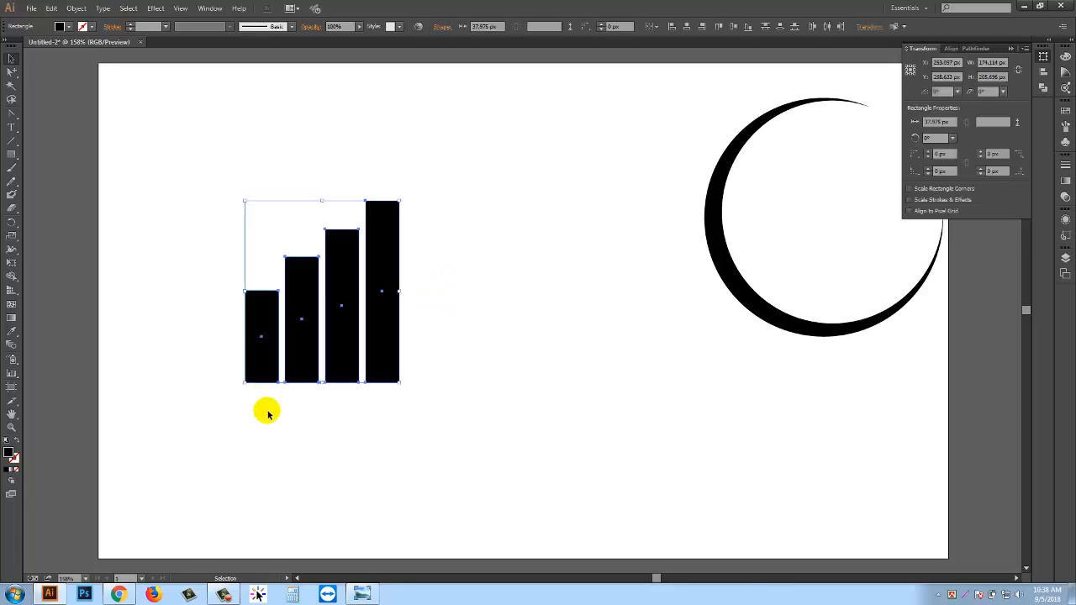
pyautogui.click(77, 8)
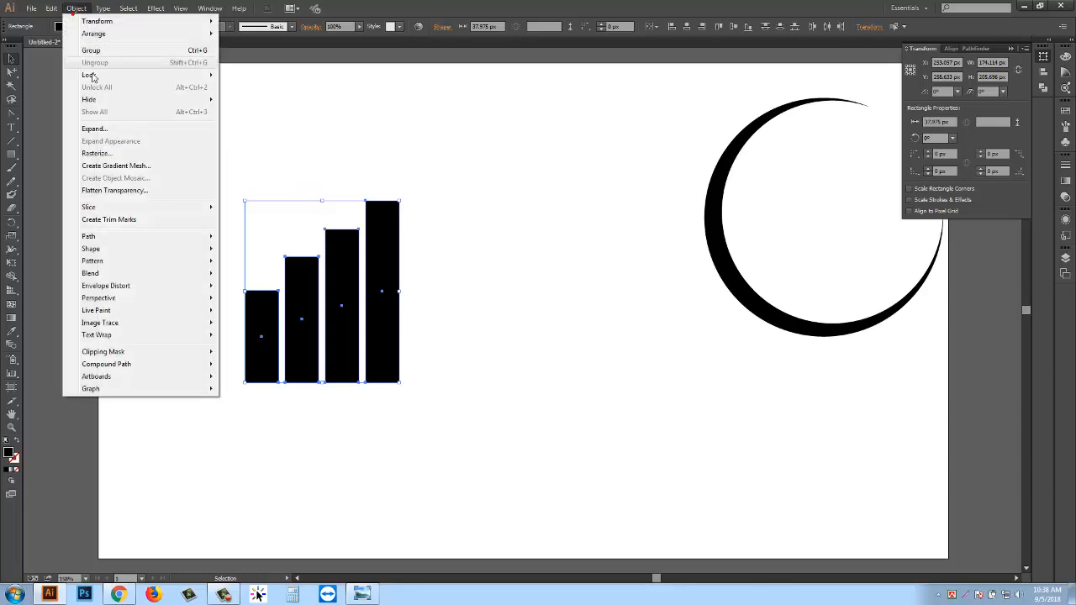
pyautogui.click(94, 130)
pyautogui.click(564, 321)
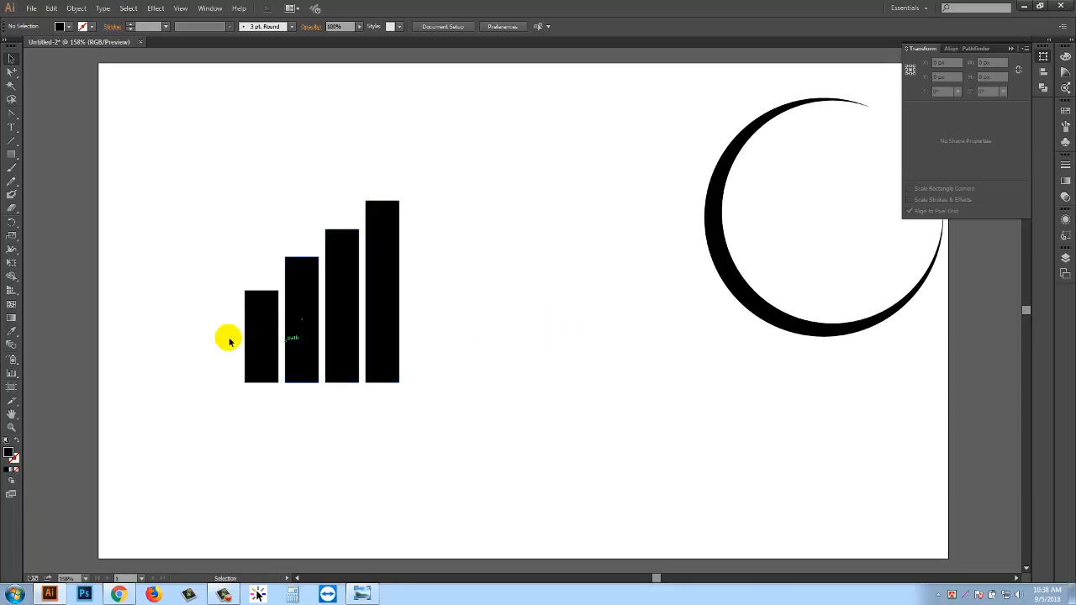
# Move the four bars to the upper-left corner of the artboard and the crescent ring to its middle.
pyautogui.moveTo(221, 334); pyautogui.dragTo(262, 216)
pyautogui.click(476, 240)
pyautogui.moveTo(723, 286); pyautogui.dragTo(385, 348)
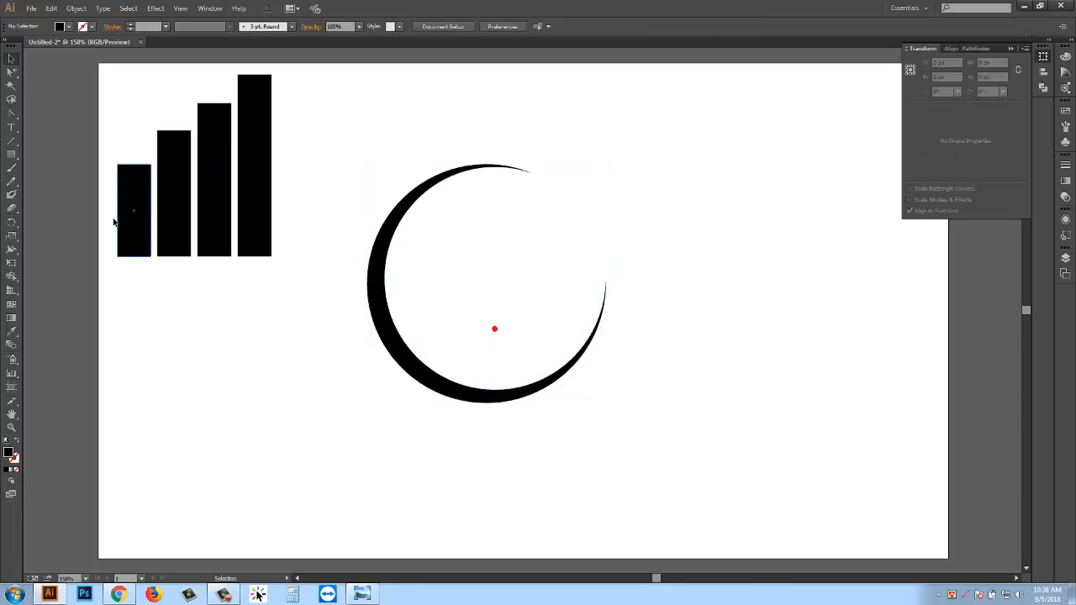
# Move the four bars onto the crescent ring so that their bases line up with the ring's lower edge.
pyautogui.moveTo(113, 218); pyautogui.dragTo(351, 344)
pyautogui.moveTo(260, 228); pyautogui.dragTo(565, 372)
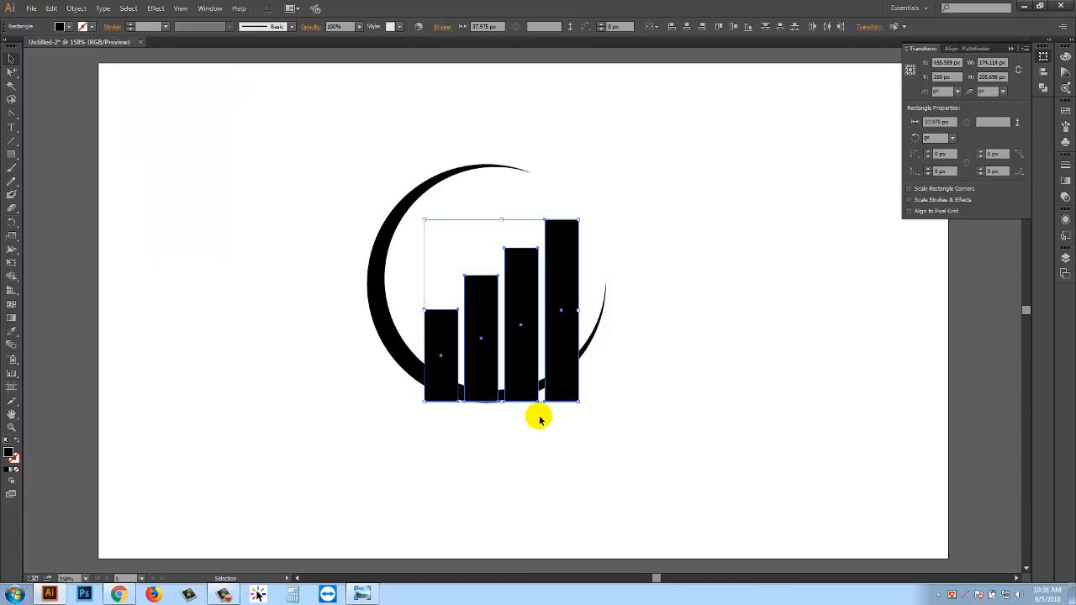
pyautogui.moveTo(631, 404); pyautogui.dragTo(337, 396)
pyautogui.click(484, 489)
# Nudge the four bars about 5 px to the right within the crescent ring.
pyautogui.moveTo(413, 287); pyautogui.dragTo(584, 320)
pyautogui.press('Right')
pyautogui.press('Right')
pyautogui.press('Right')
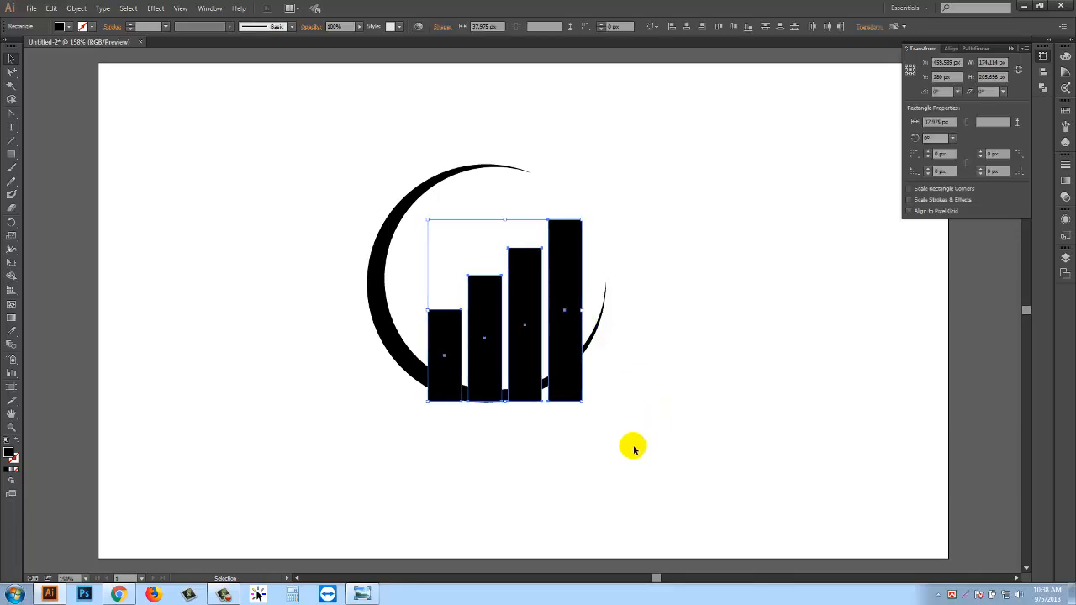
pyautogui.click(556, 445)
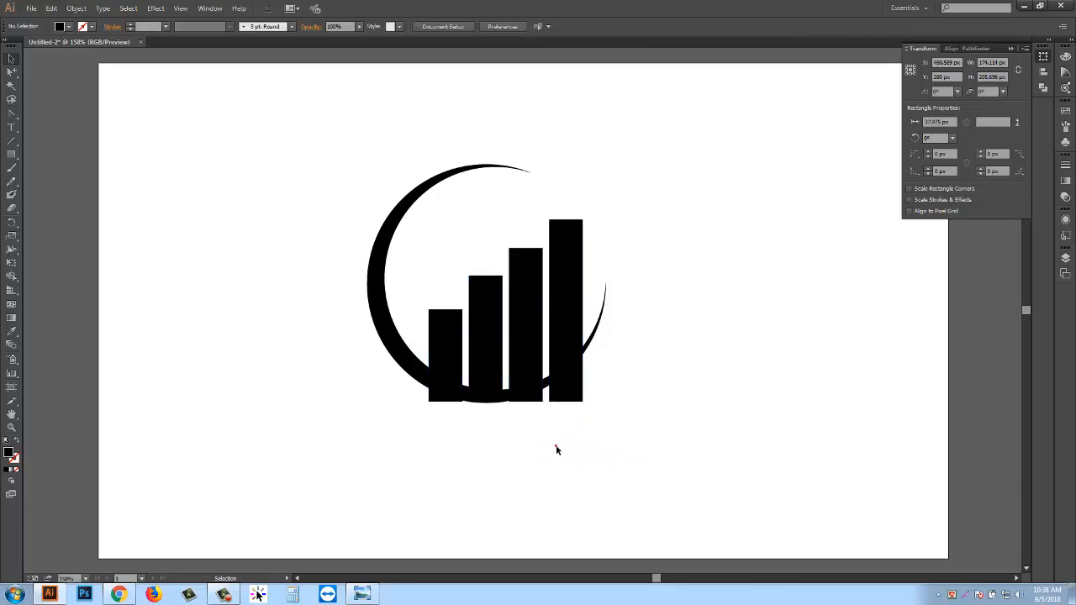
# Stretch the four bars together leftward to an overall width of about 196 px, keeping their heights.
pyautogui.moveTo(468, 313); pyautogui.dragTo(587, 322)
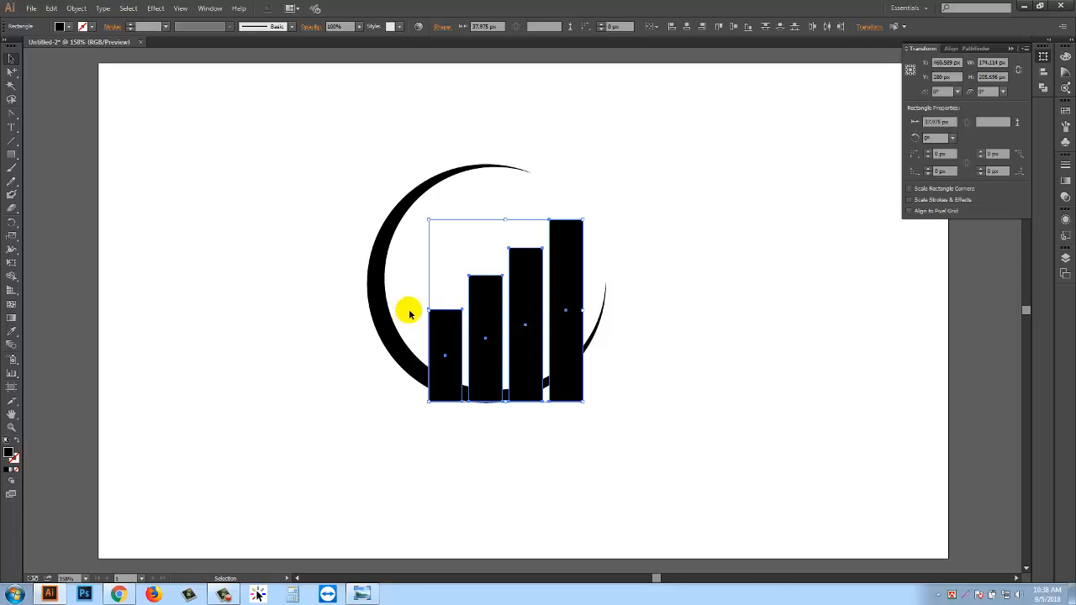
pyautogui.moveTo(429, 313); pyautogui.dragTo(411, 314)
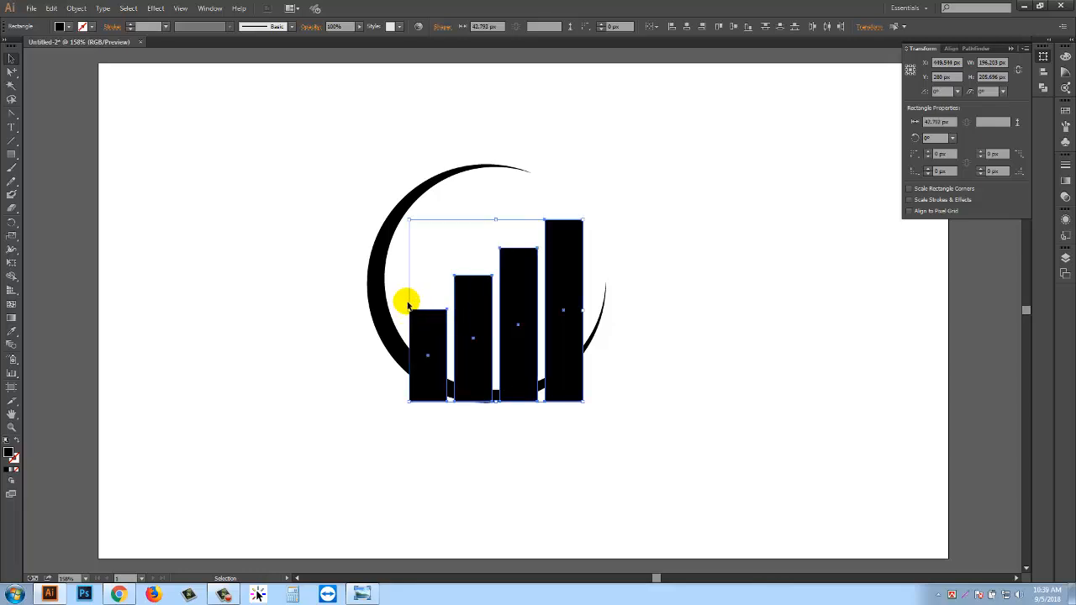
pyautogui.click(611, 501)
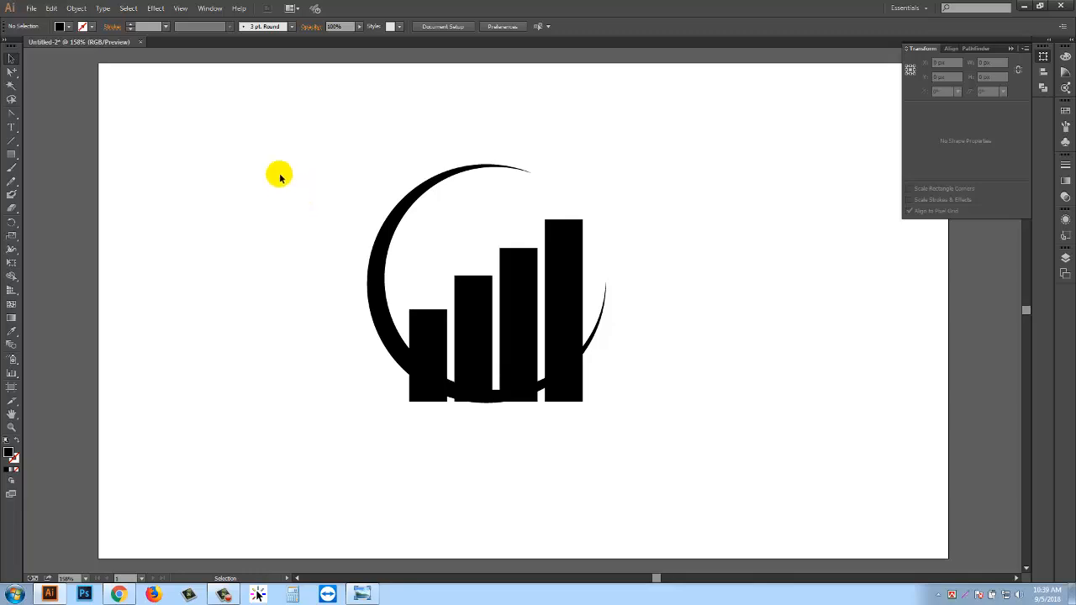
pyautogui.moveTo(280, 177); pyautogui.dragTo(650, 456)
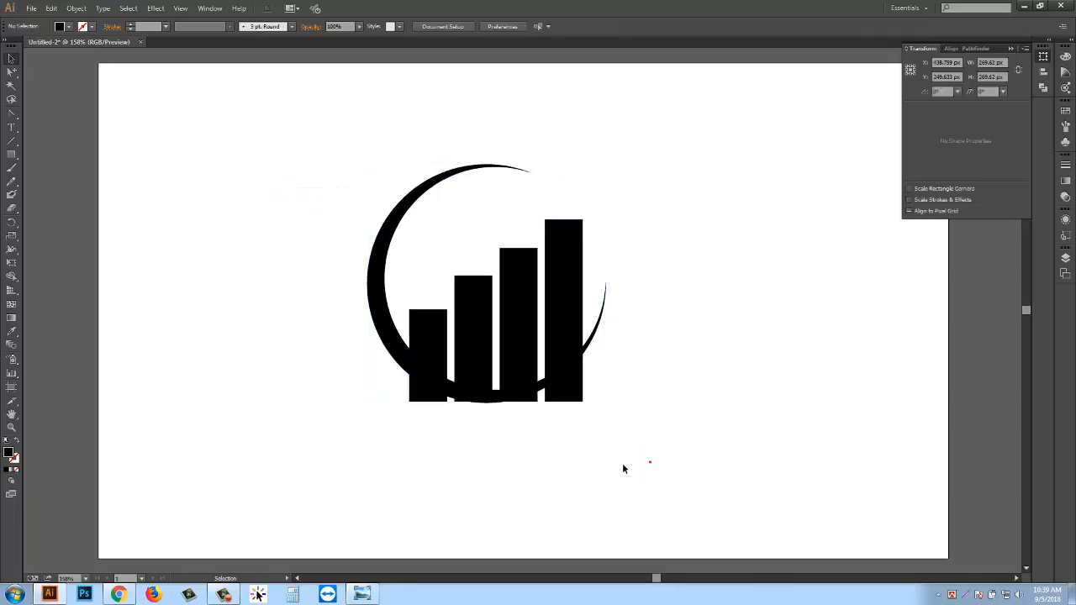
pyautogui.moveTo(380, 398); pyautogui.dragTo(488, 454)
pyautogui.click(487, 455)
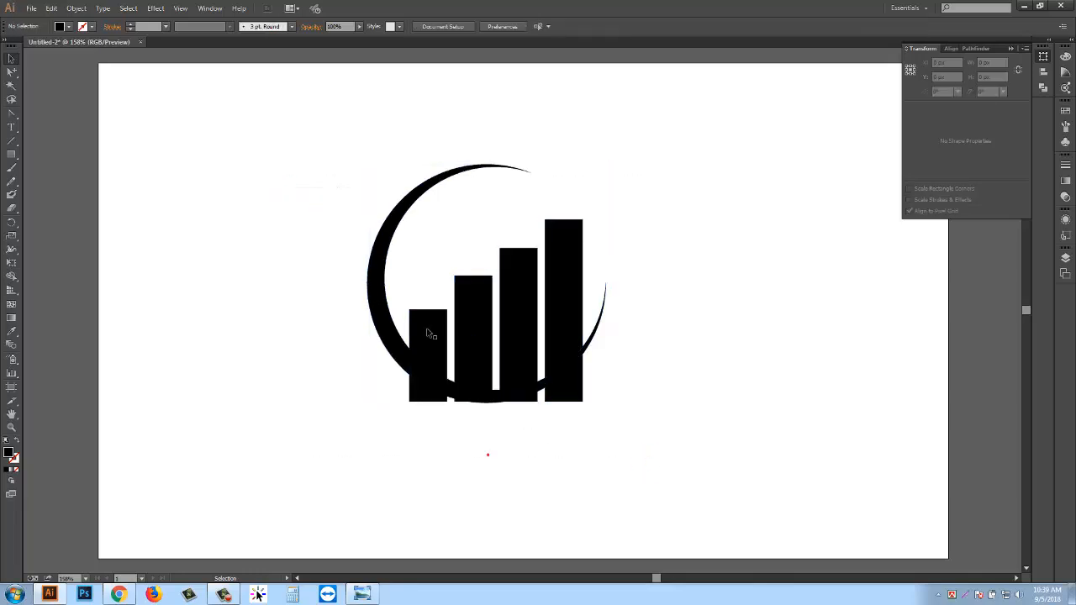
# Stretch the four bars together downward to an overall height of about 216 px, so they extend below the crescent ring.
pyautogui.moveTo(403, 288); pyautogui.dragTo(588, 315)
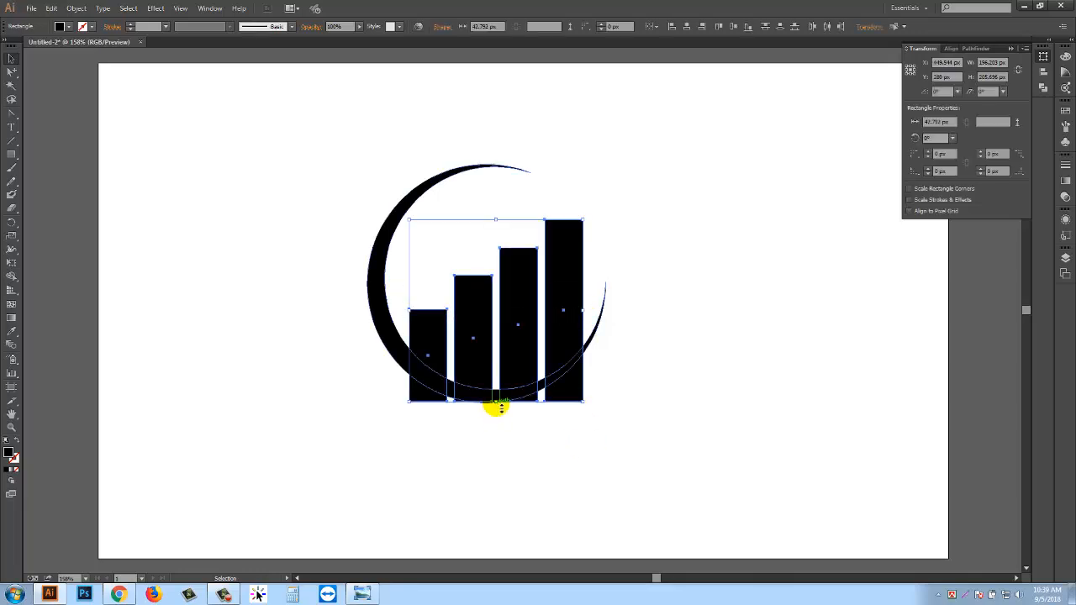
pyautogui.moveTo(501, 408); pyautogui.dragTo(497, 412)
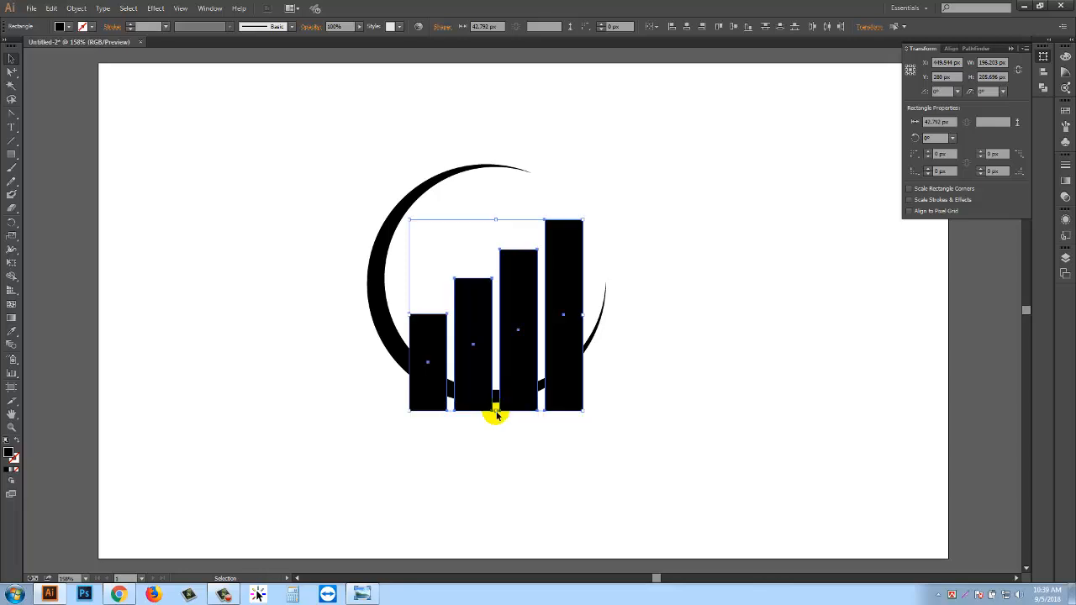
pyautogui.click(480, 458)
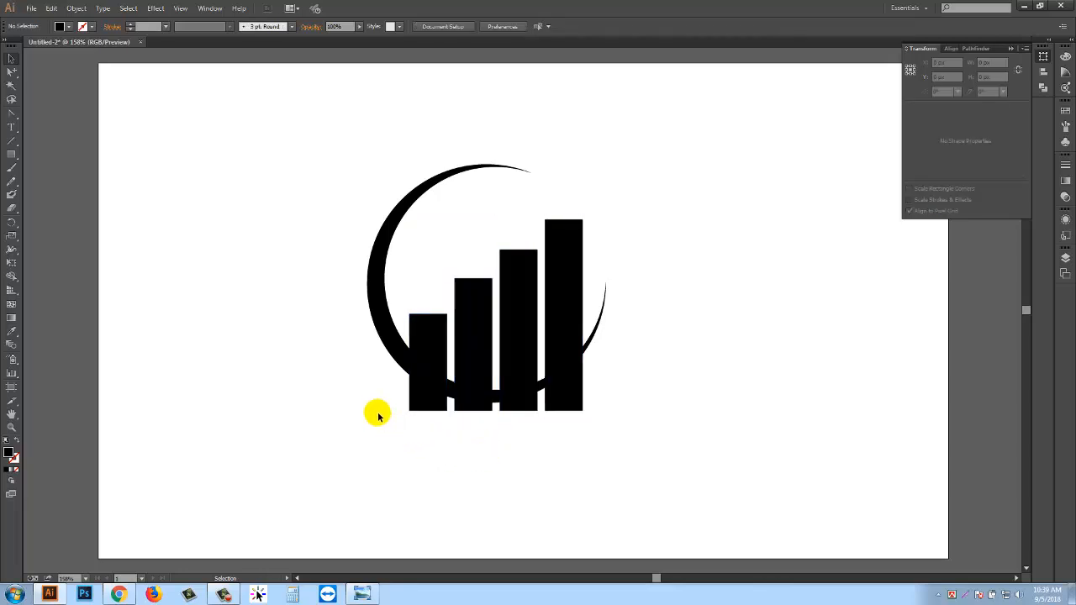
# Nudge the four bars about 7 px upward, leaving the crescent ring in place.
pyautogui.moveTo(377, 403); pyautogui.dragTo(608, 471)
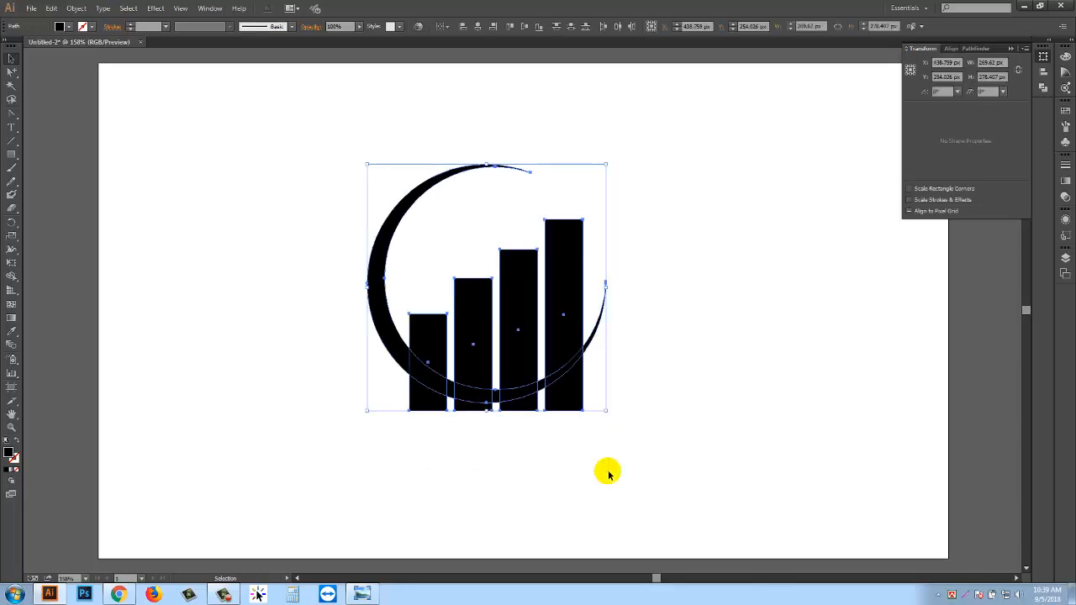
pyautogui.click(551, 487)
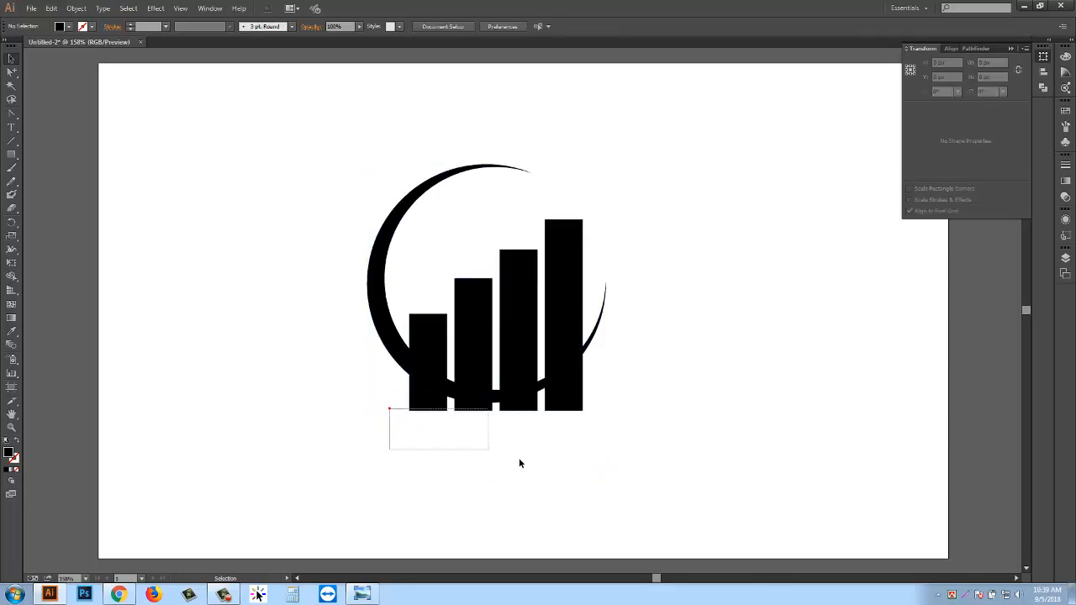
pyautogui.moveTo(519, 459); pyautogui.dragTo(651, 477)
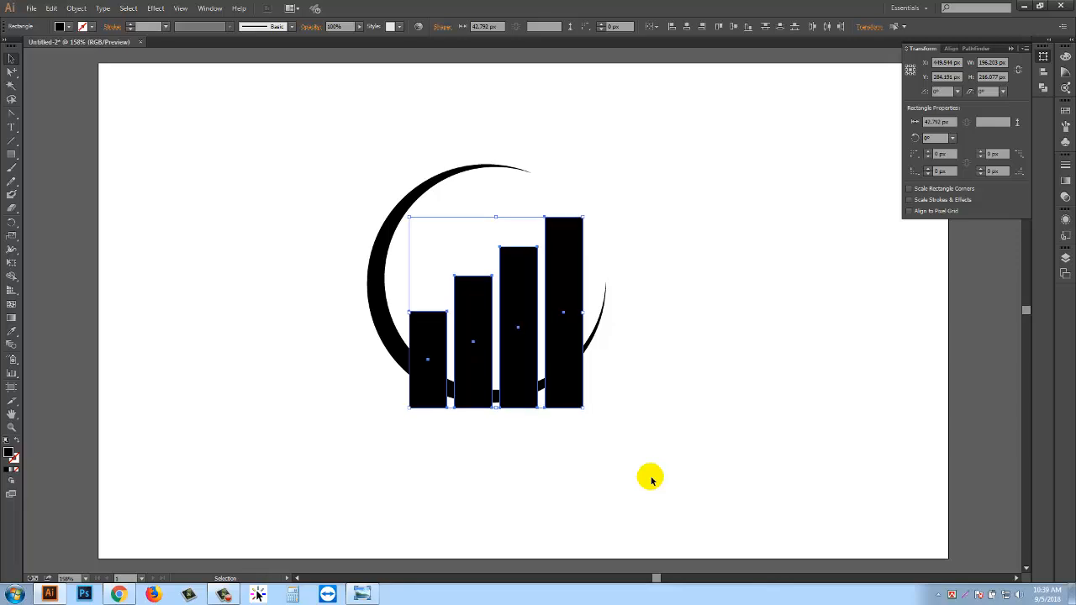
pyautogui.press('Up')
pyautogui.press('Up')
pyautogui.press('Up')
pyautogui.click(610, 477)
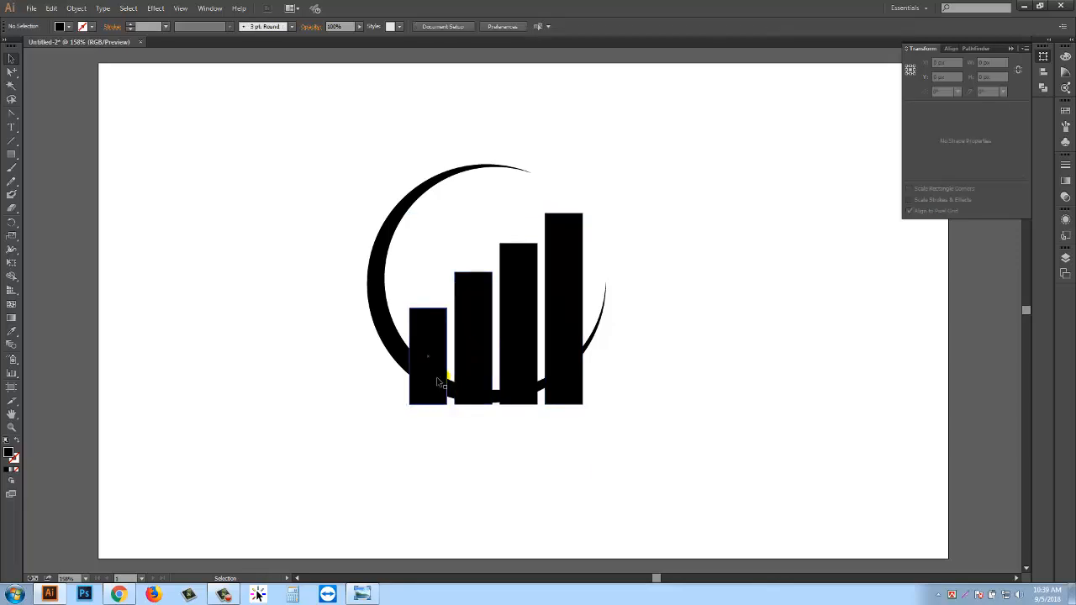
# Create a 6 px offset path around the crescent ring with miter joins and a miter limit of 4, checking the preview.
pyautogui.click(373, 294)
pyautogui.click(75, 7)
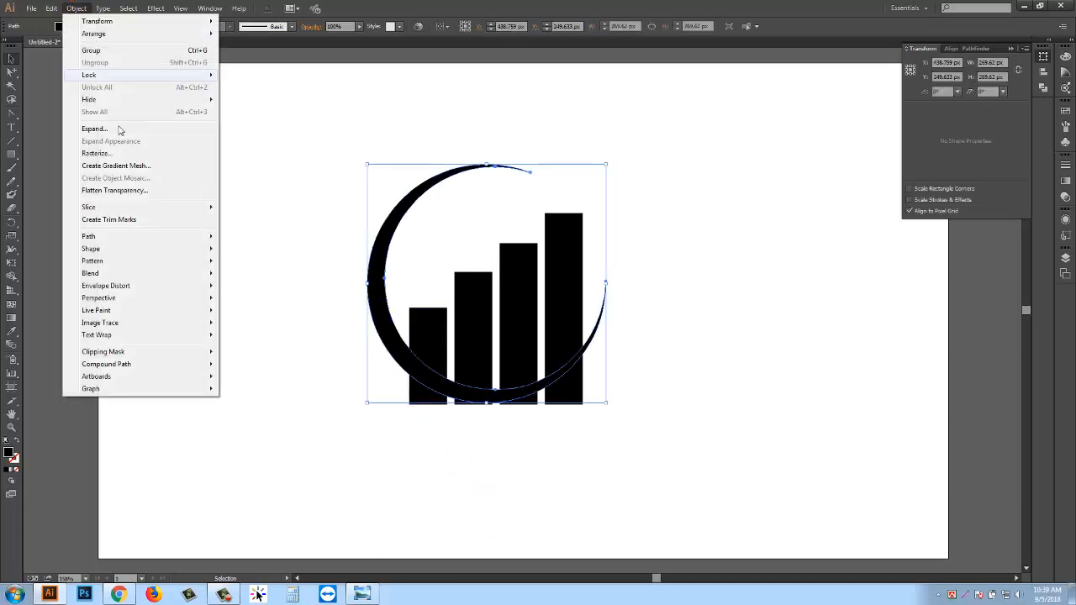
pyautogui.click(126, 236)
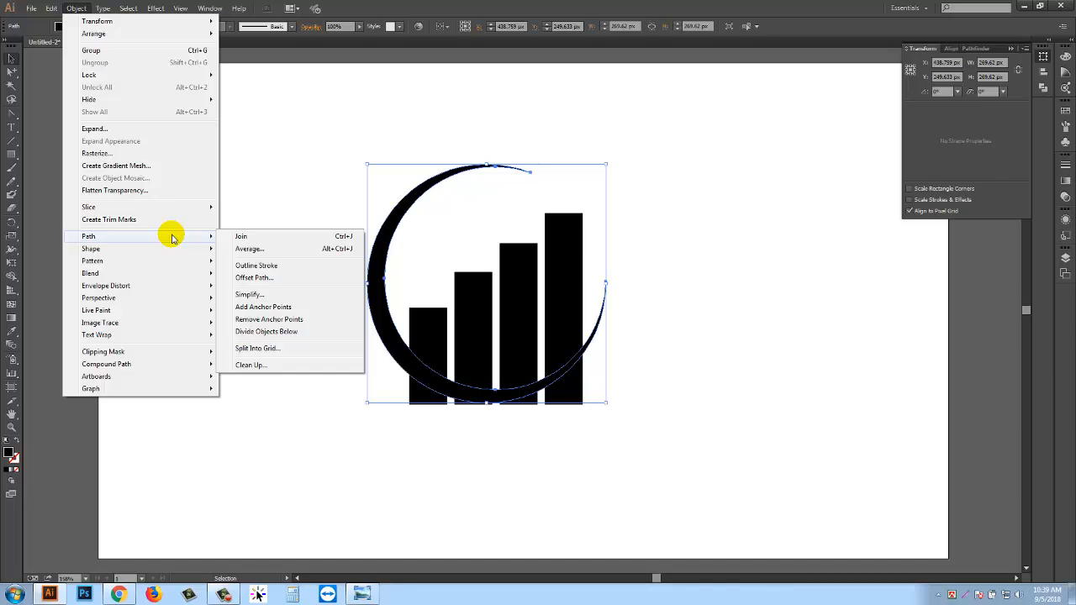
pyautogui.click(254, 277)
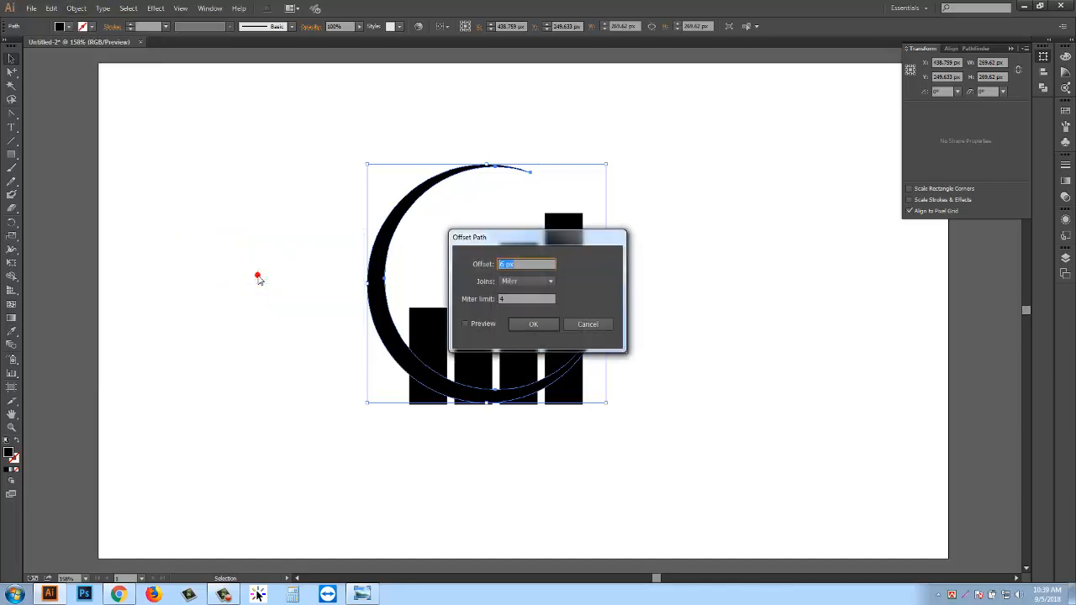
pyautogui.moveTo(532, 244); pyautogui.dragTo(788, 233)
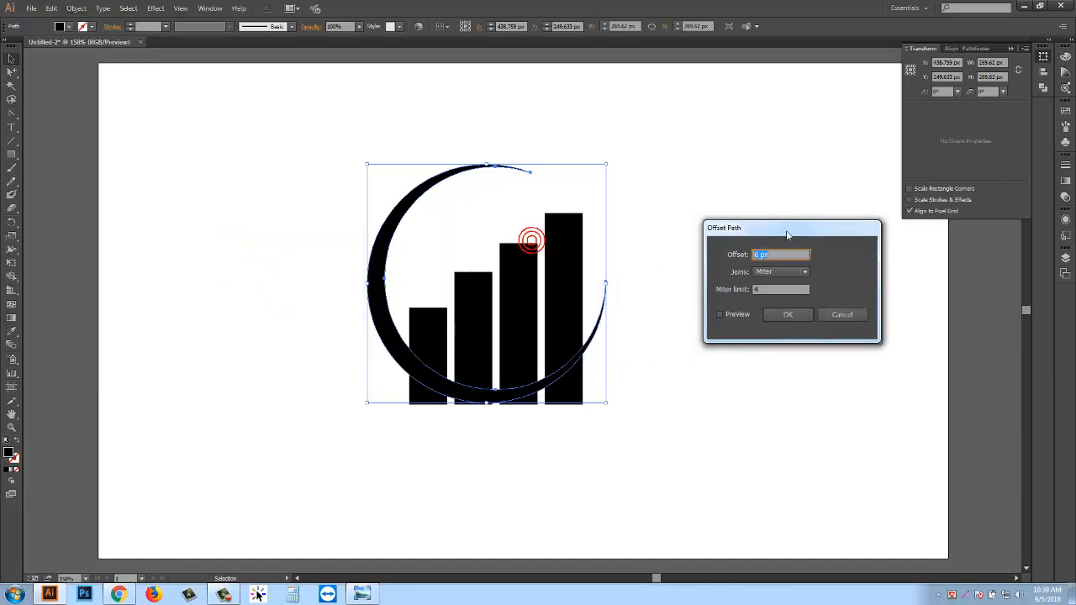
pyautogui.click(780, 259)
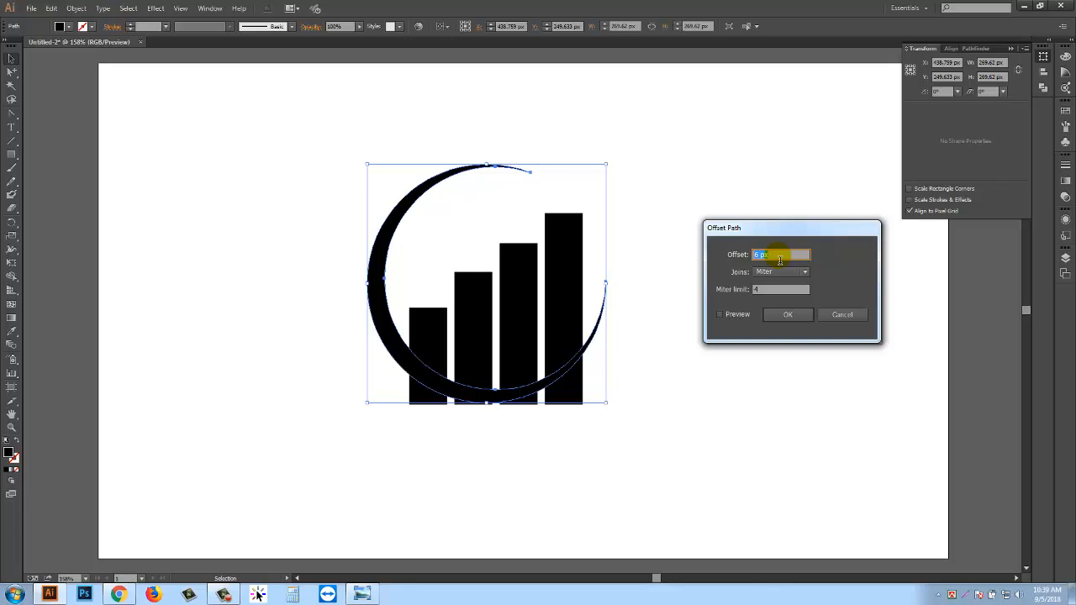
pyautogui.click(720, 315)
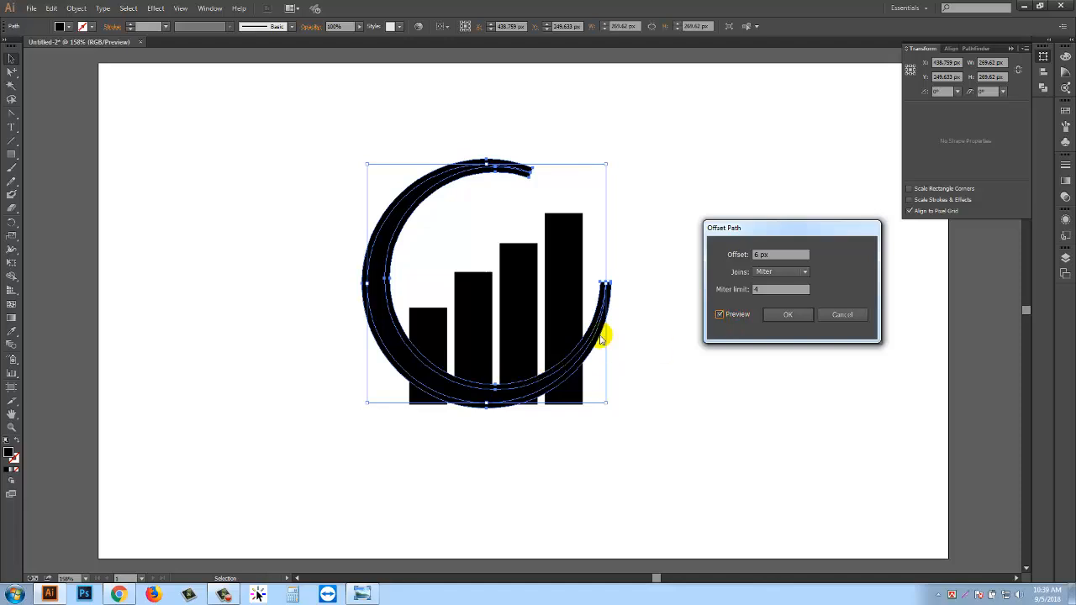
pyautogui.click(775, 317)
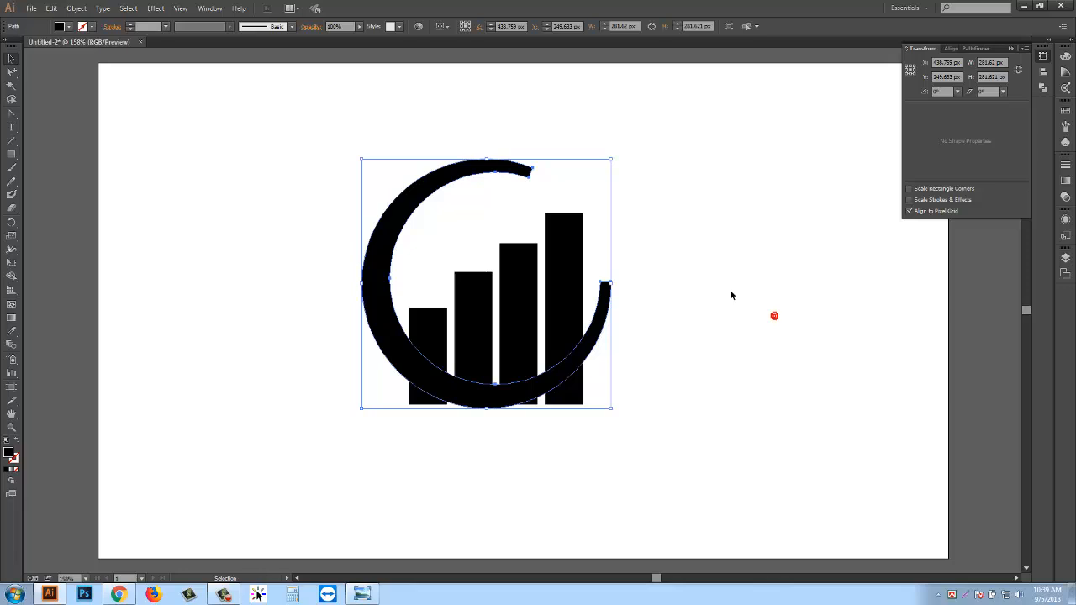
# Divide the offset ring and the four bars where they overlap with Pathfinder Divide, and ungroup the resulting pieces.
pyautogui.keyDown('shift'); pyautogui.click(433, 335); pyautogui.keyUp('shift')
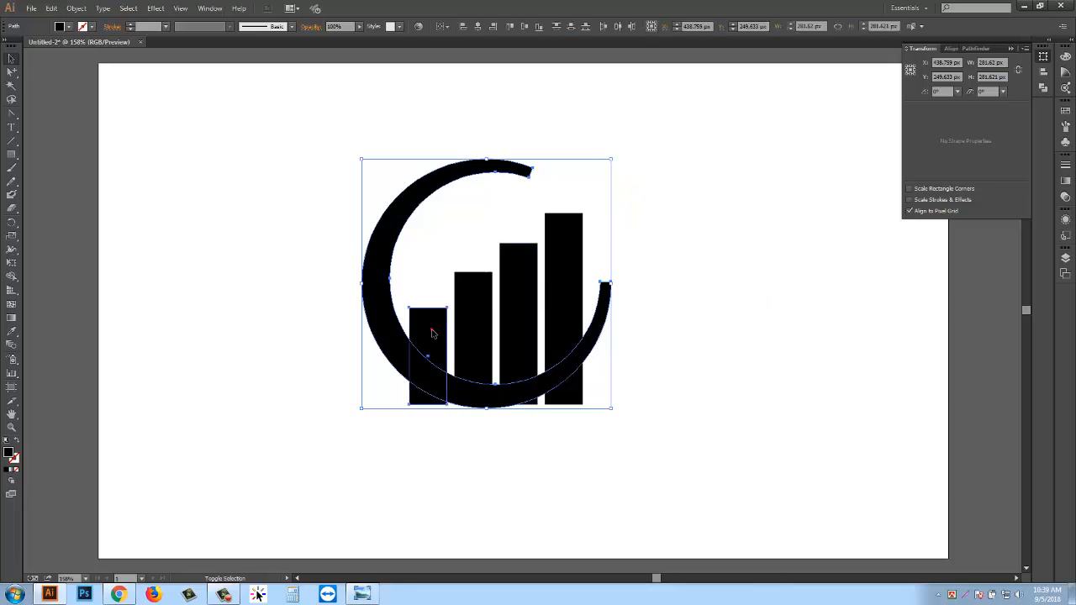
pyautogui.keyDown('shift'); pyautogui.click(475, 320); pyautogui.keyUp('shift')
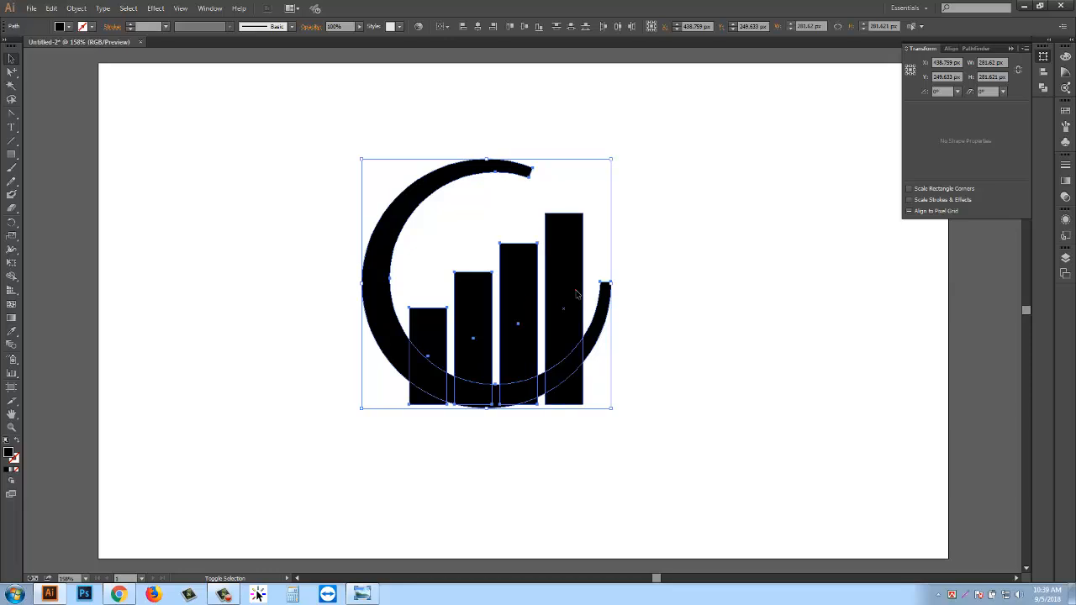
pyautogui.click(1043, 88)
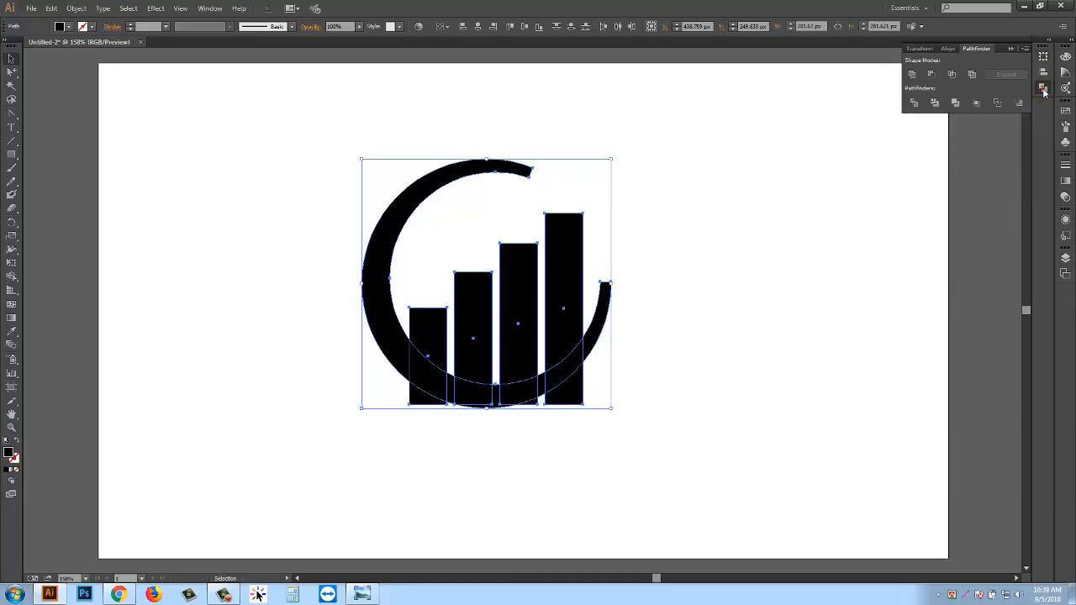
pyautogui.click(913, 103)
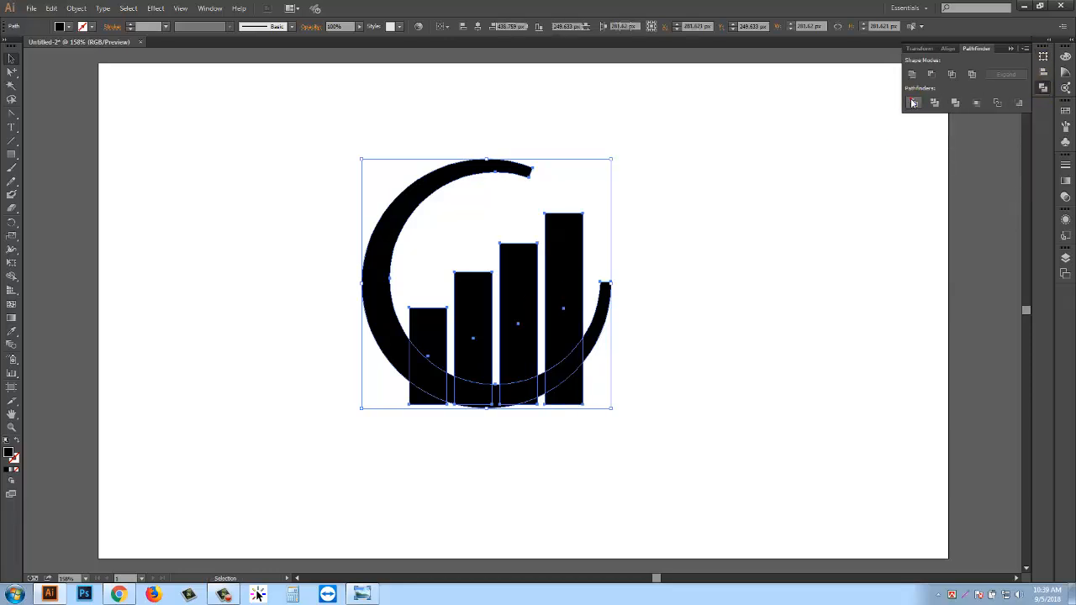
pyautogui.click(634, 231)
pyautogui.click(612, 304)
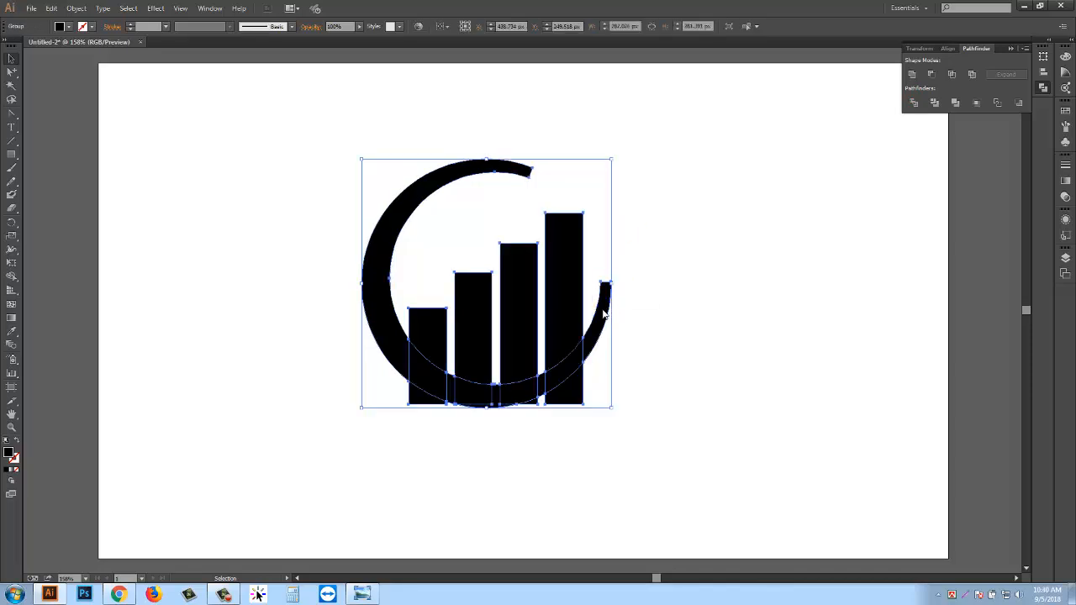
pyautogui.rightClick(603, 311)
pyautogui.click(631, 376)
pyautogui.click(640, 383)
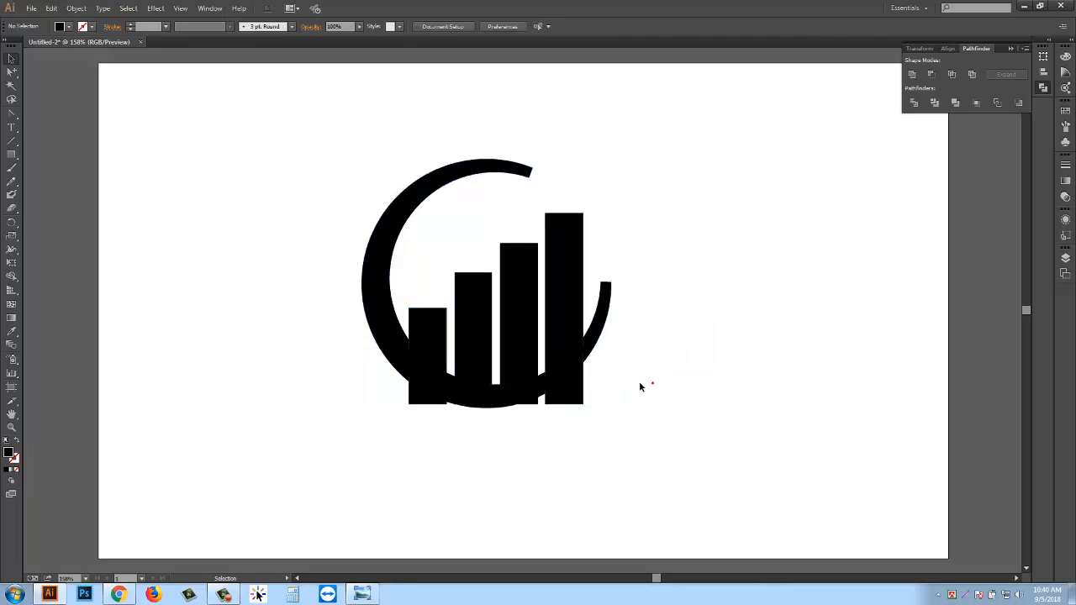
# Delete the bar ends projecting below the ring and the offset-ring pieces around the bases of the first three bars.
pyautogui.click(580, 400)
pyautogui.press('Delete')
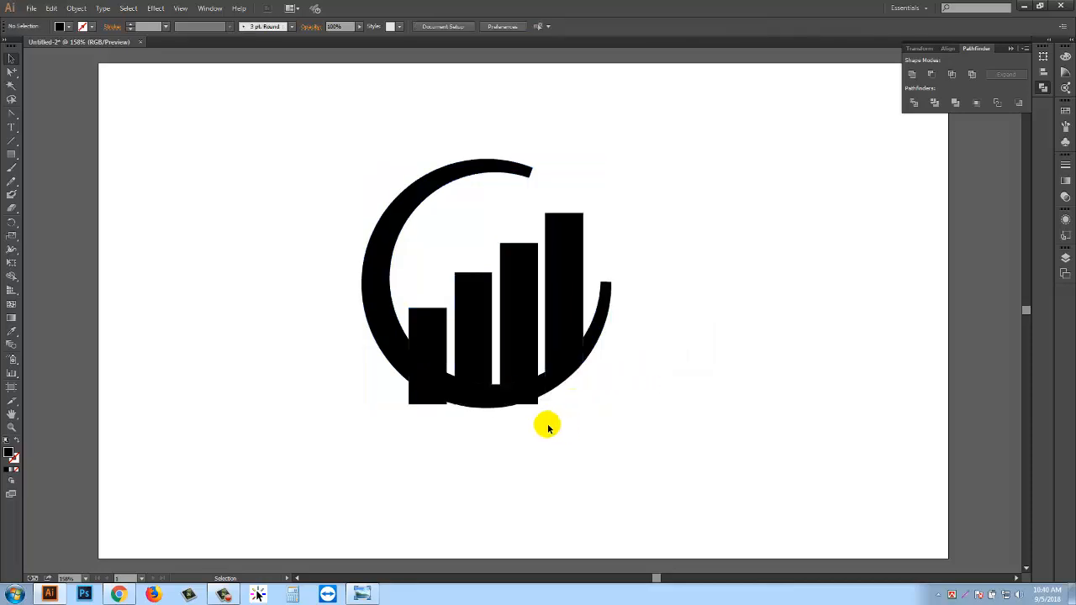
pyautogui.click(414, 397)
pyautogui.press('Delete')
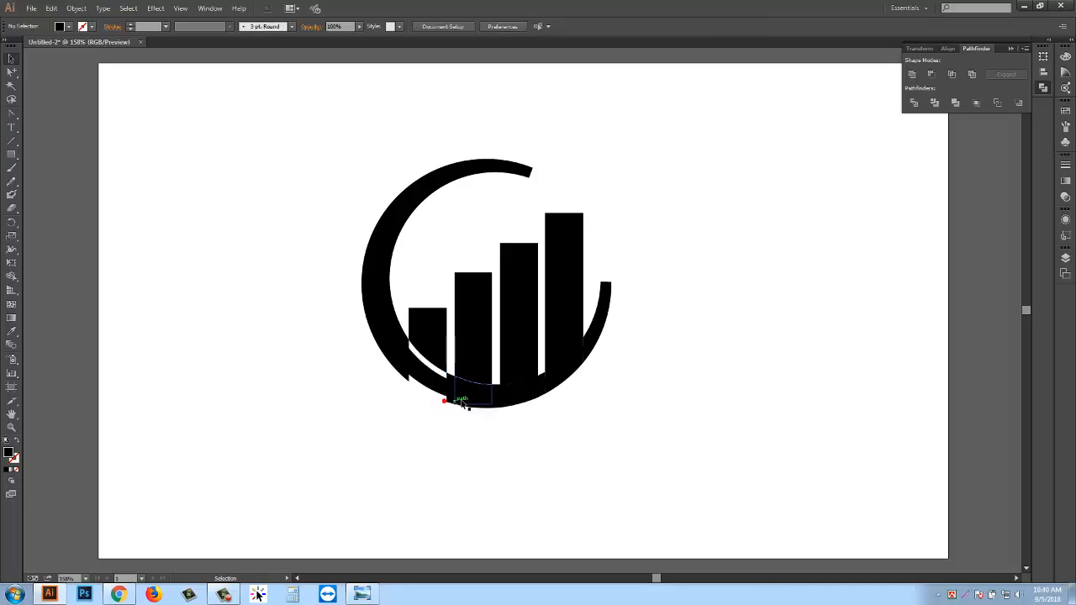
pyautogui.click(467, 397)
pyautogui.press('Delete')
pyautogui.click(498, 405)
pyautogui.press('Delete')
pyautogui.click(447, 402)
pyautogui.press('Delete')
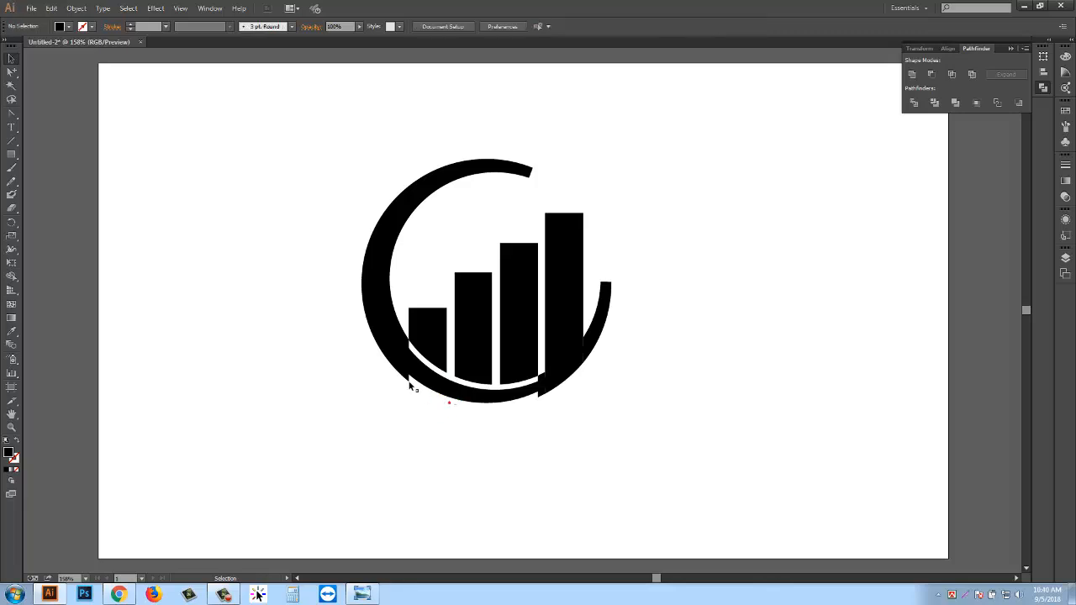
# Delete the remaining offset-ring pieces beside the first bar and around the fourth bar, leaving an even gap above the crescent.
pyautogui.click(400, 370)
pyautogui.press('Delete')
pyautogui.click(569, 384)
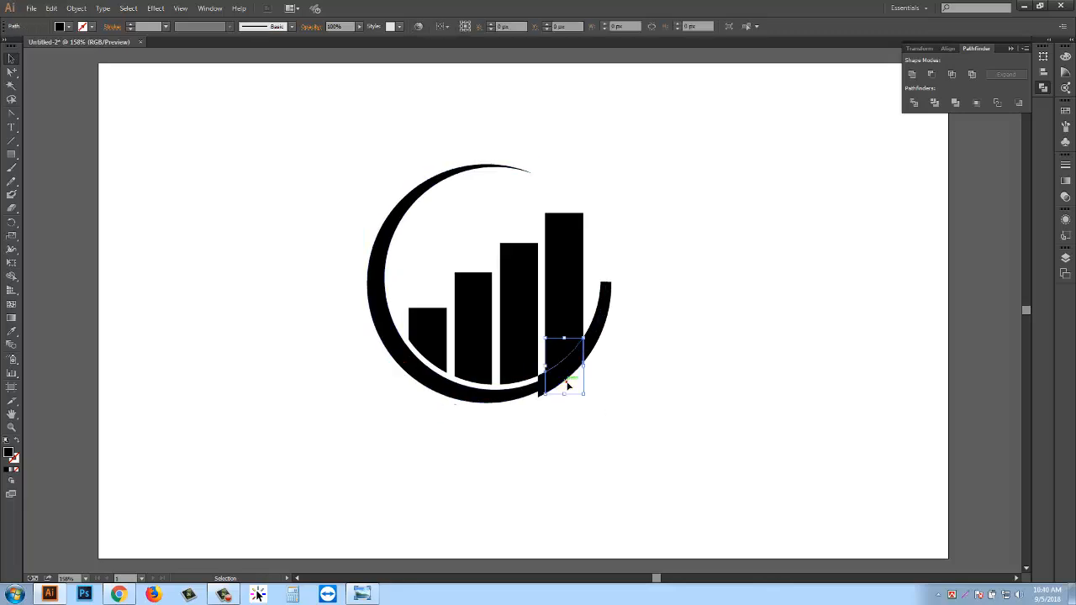
pyautogui.press('Delete')
pyautogui.click(586, 355)
pyautogui.press('Delete')
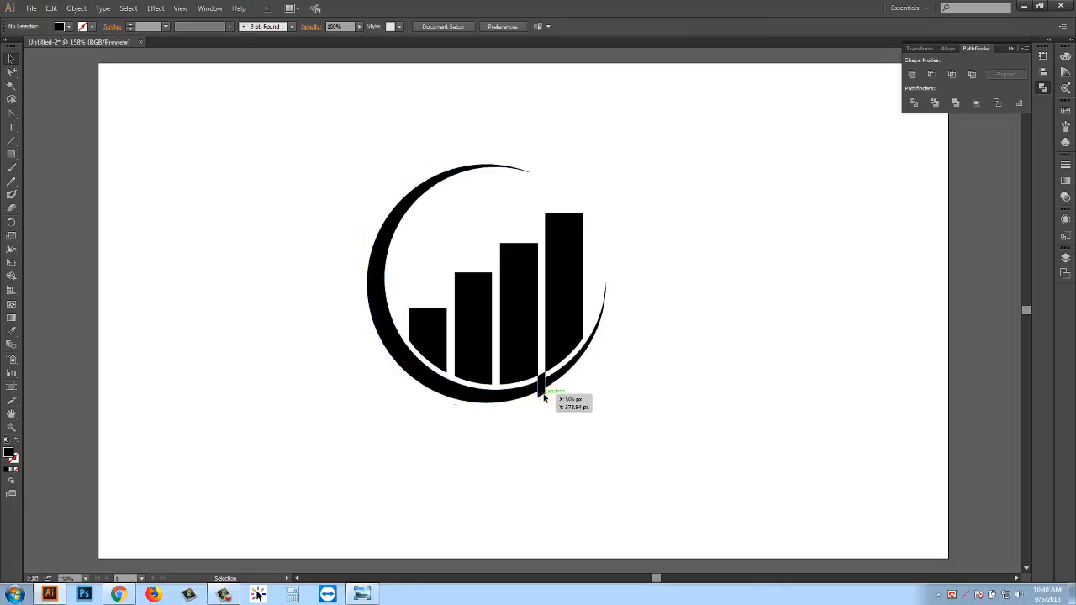
pyautogui.click(543, 397)
pyautogui.press('Delete')
pyautogui.click(571, 330)
pyautogui.click(609, 393)
pyautogui.click(404, 255)
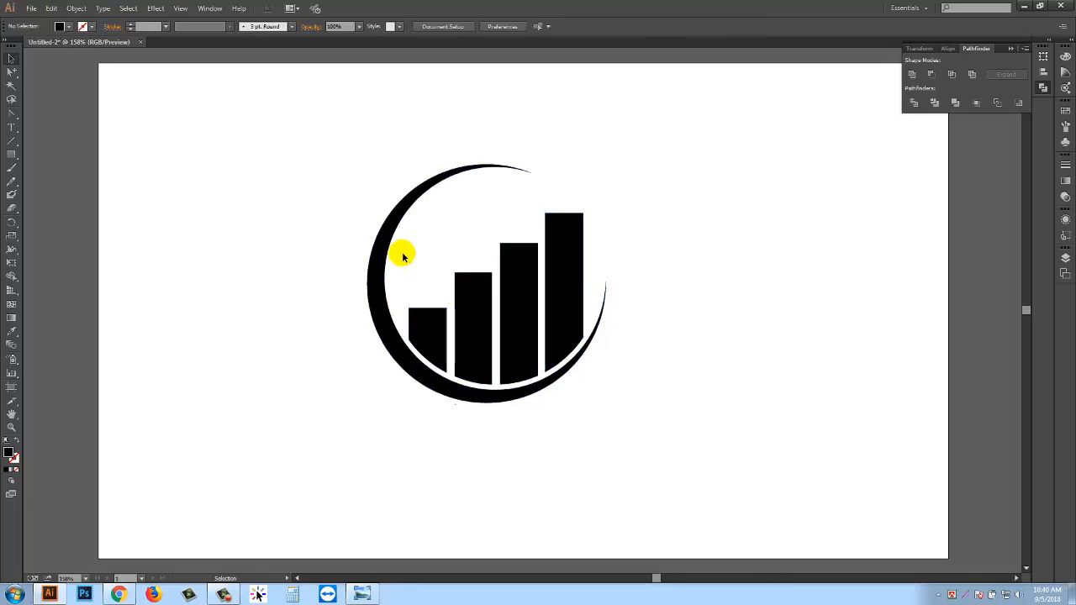
pyautogui.moveTo(406, 284); pyautogui.dragTo(590, 326)
pyautogui.click(672, 415)
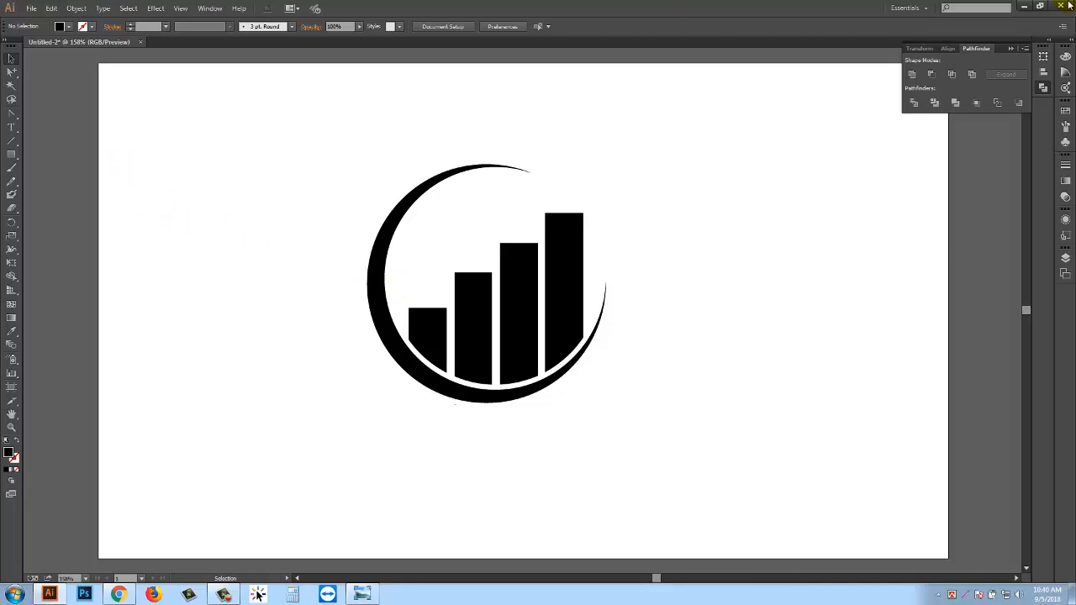
# Draw a horizontal line segment about 338 px long below the logo and deselect it.
pyautogui.click(10, 145)
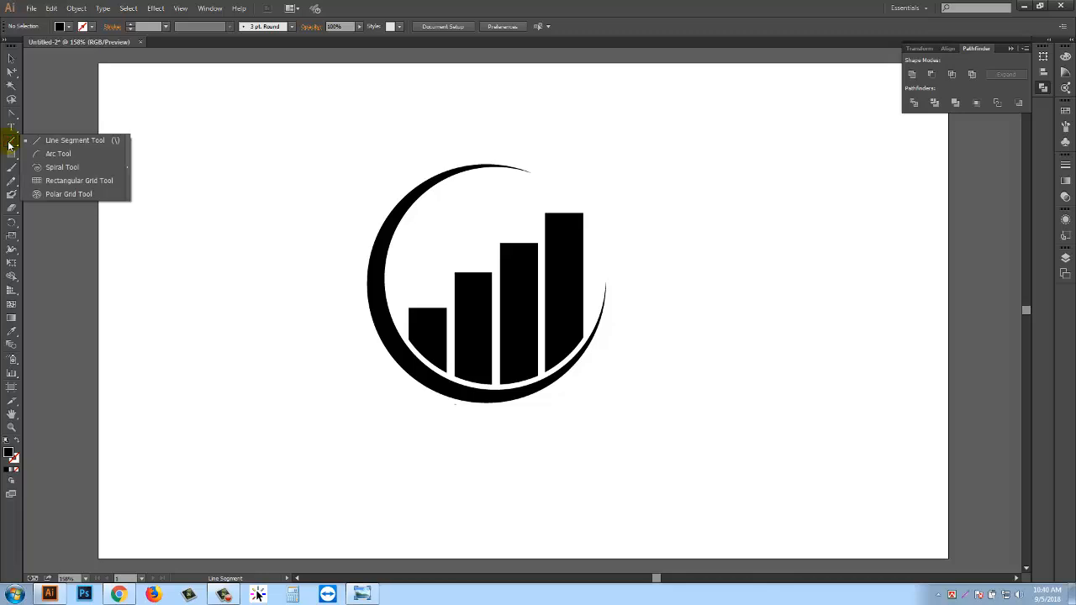
pyautogui.click(63, 145)
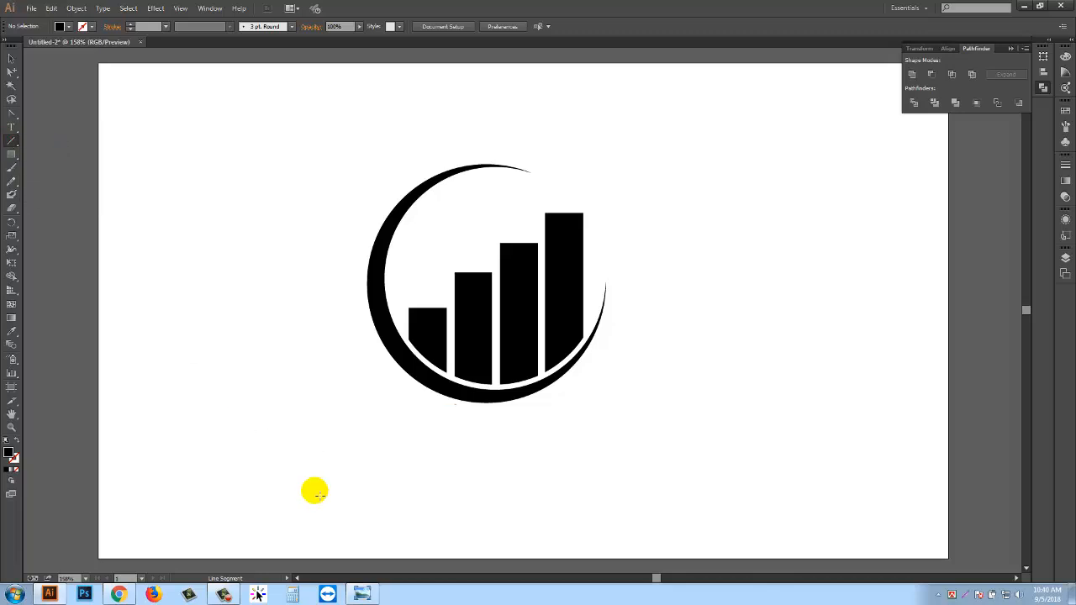
pyautogui.moveTo(334, 488); pyautogui.dragTo(635, 489)
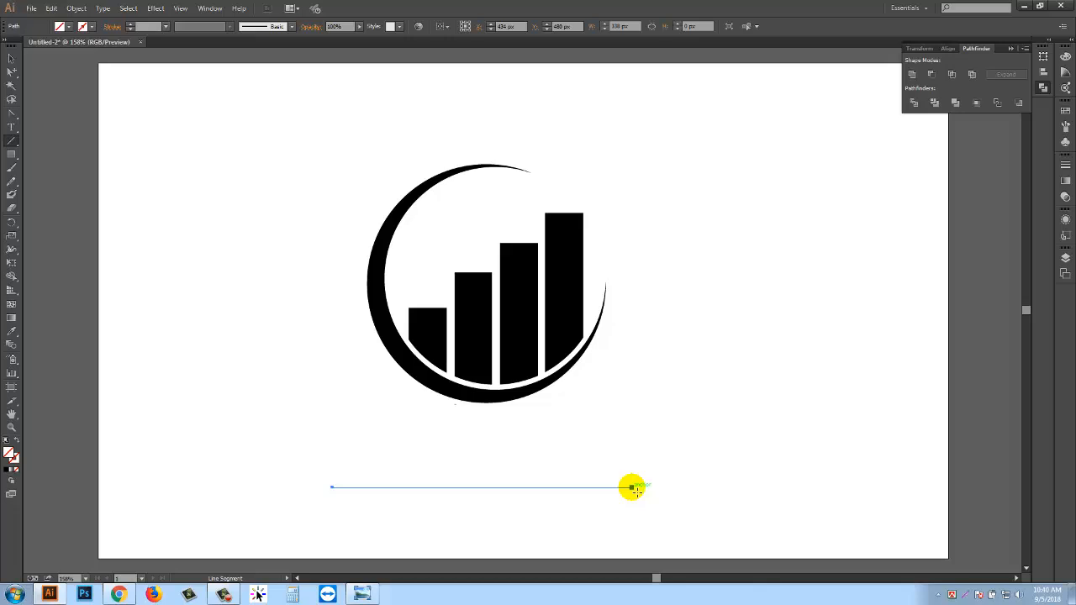
pyautogui.hotkey('ctrl', 'shift', 'a')
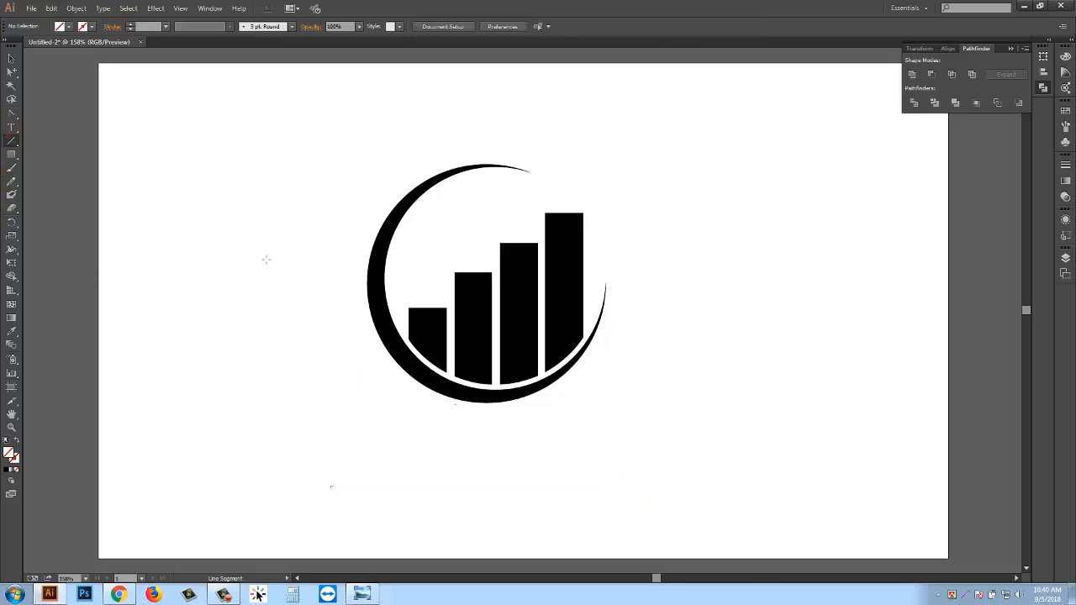
# Draw a diagonal line about 257 px wide and 181 px high from the first bar's upper-left corner past the fourth bar, and select it.
pyautogui.moveTo(409, 308); pyautogui.dragTo(636, 147)
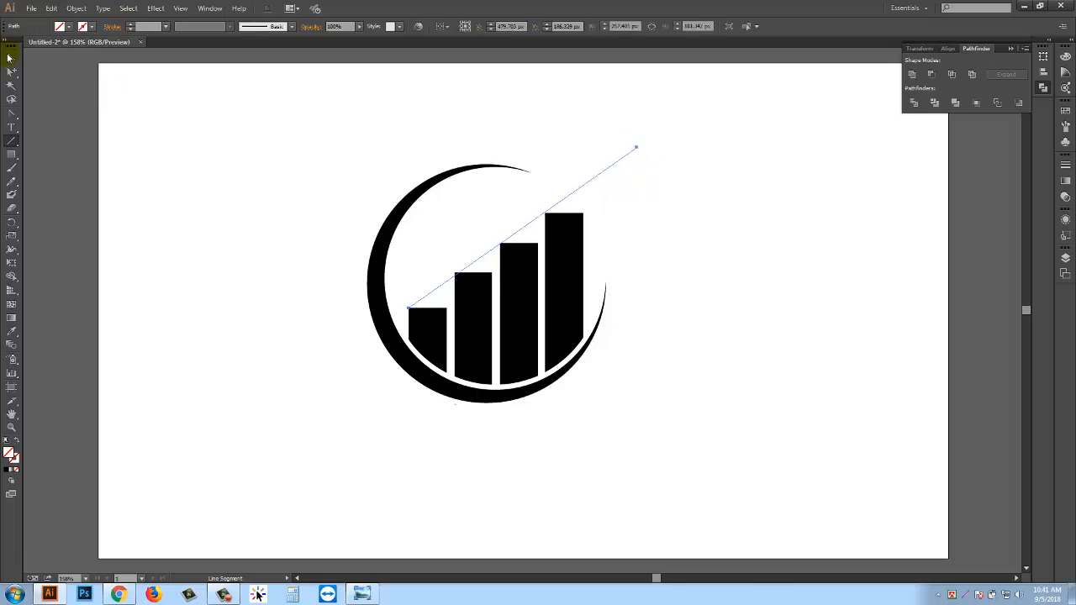
pyautogui.click(9, 57)
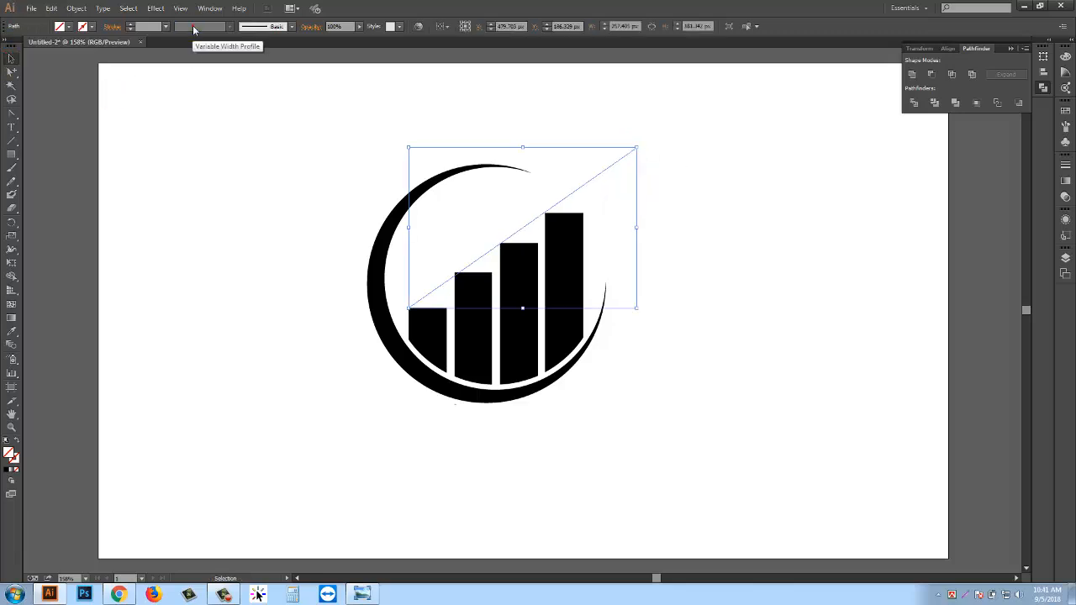
pyautogui.click(580, 184)
pyautogui.click(671, 200)
pyautogui.click(601, 186)
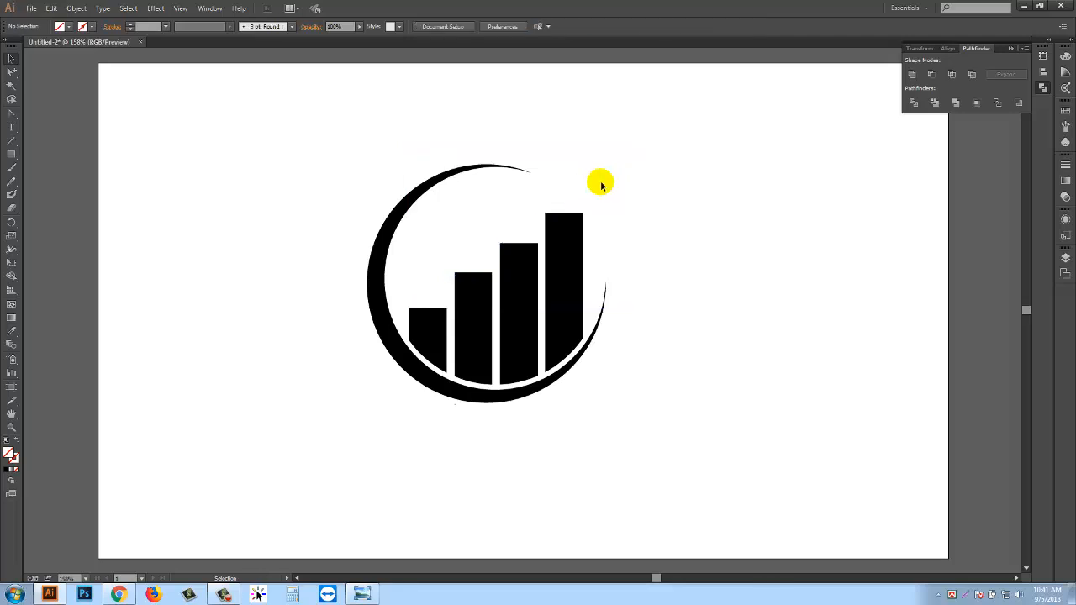
pyautogui.moveTo(586, 164); pyautogui.dragTo(623, 188)
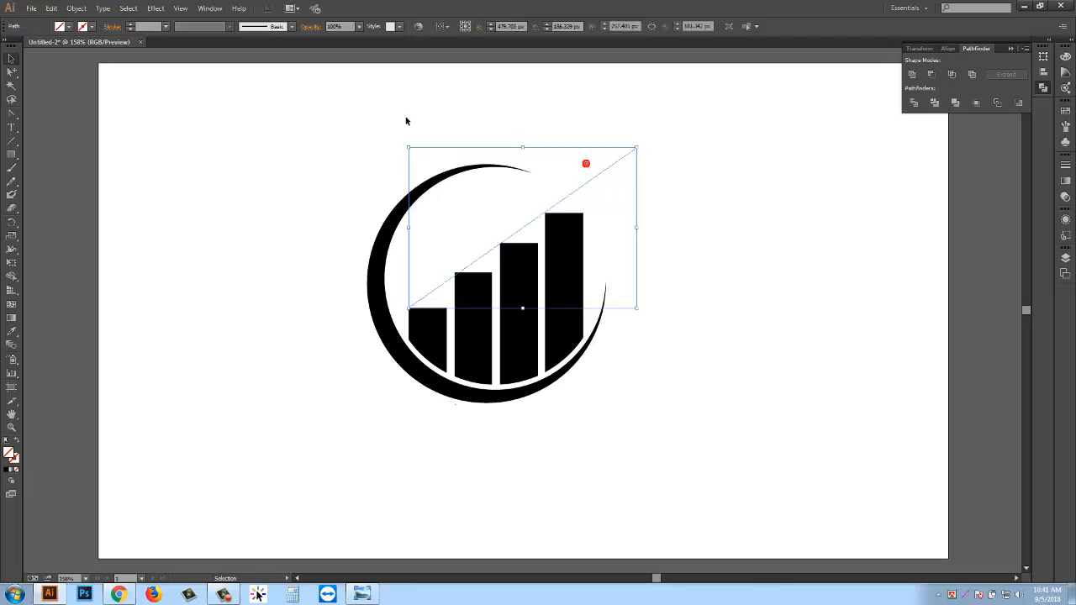
# Give the diagonal line a 10 pt black stroke and deselect it.
pyautogui.click(142, 27)
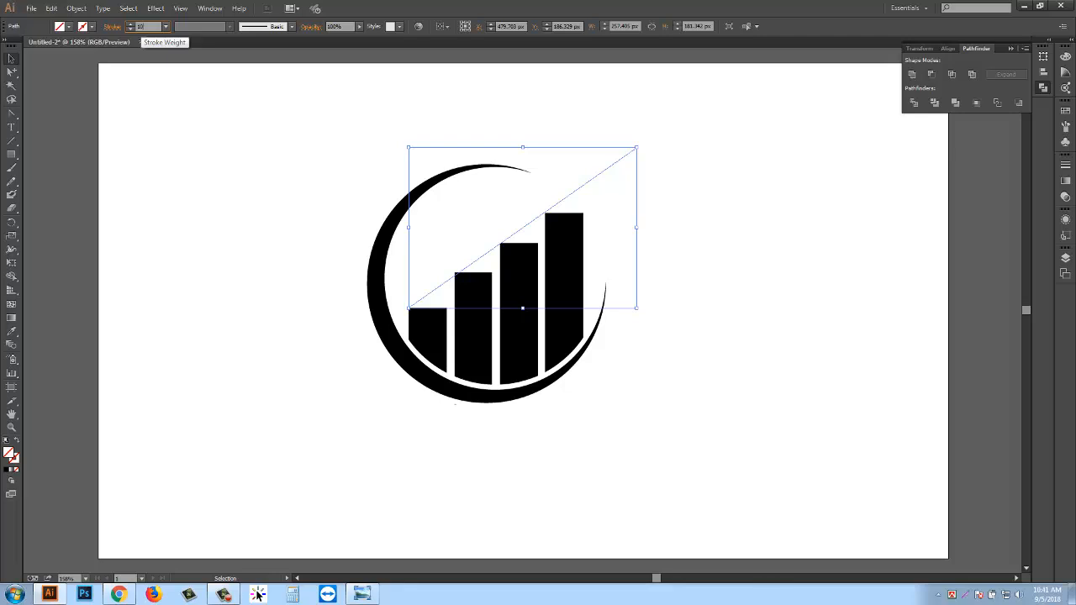
pyautogui.press('Return')
pyautogui.click(144, 237)
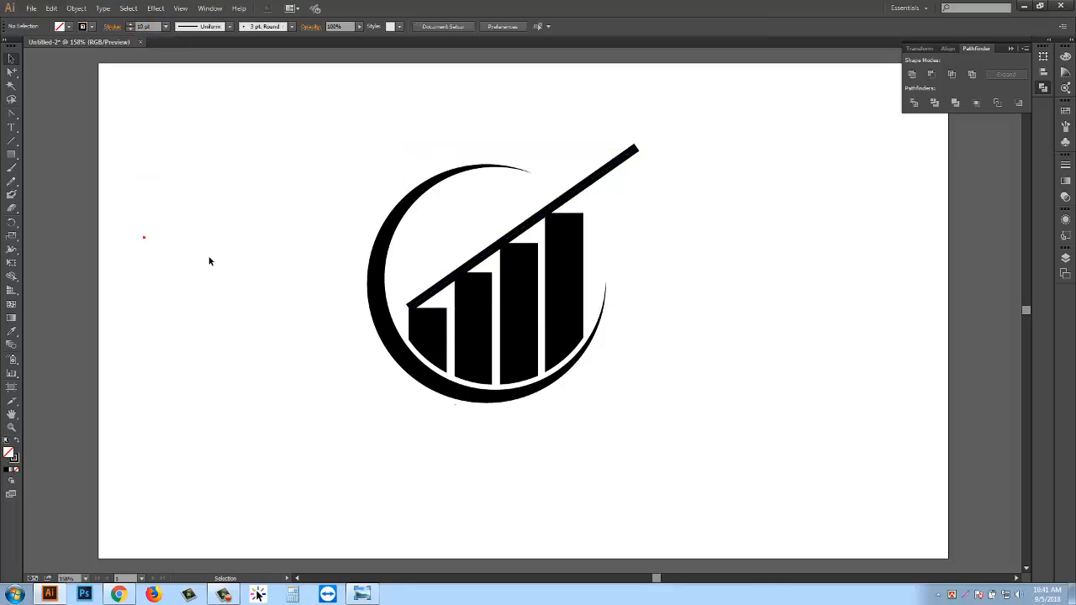
# Move the diagonal line down and left so it crosses the ring and the upper-left corners of all four bars.
pyautogui.click(524, 224)
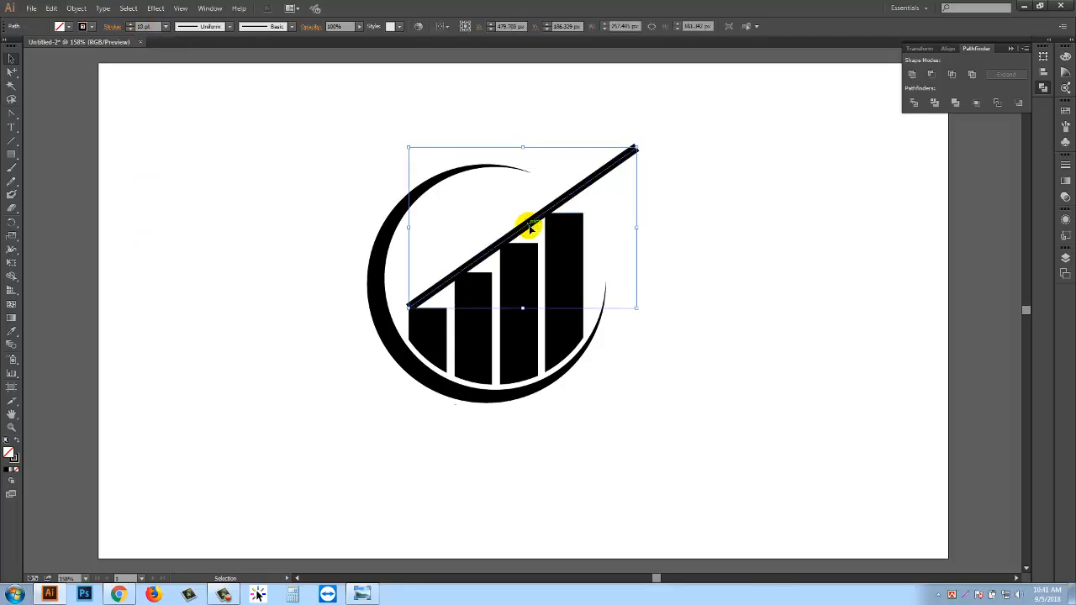
pyautogui.moveTo(530, 228); pyautogui.dragTo(485, 260)
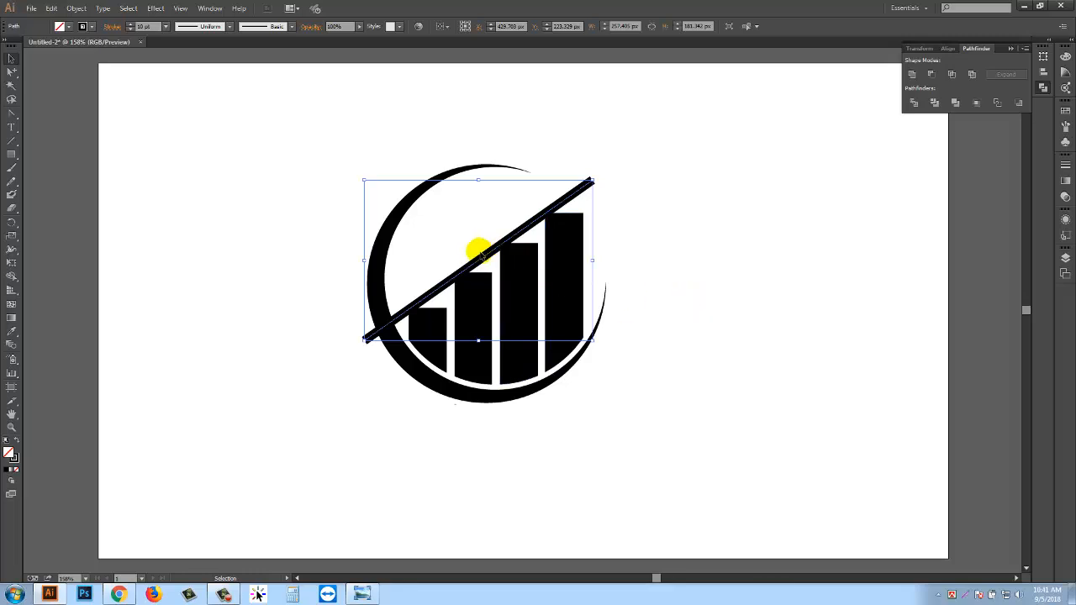
pyautogui.click(477, 250)
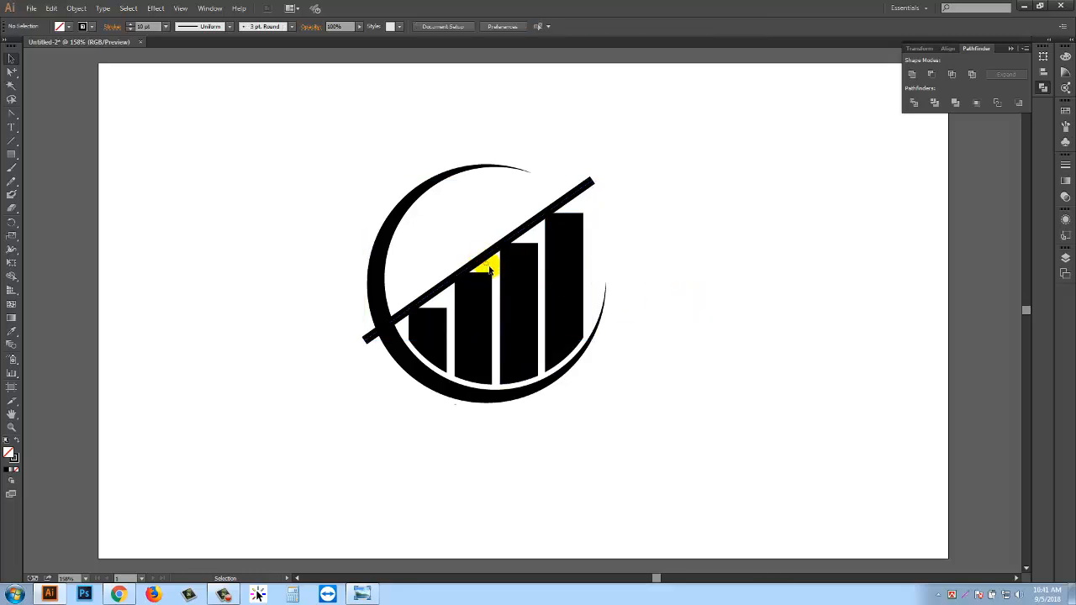
pyautogui.moveTo(482, 258); pyautogui.dragTo(494, 267)
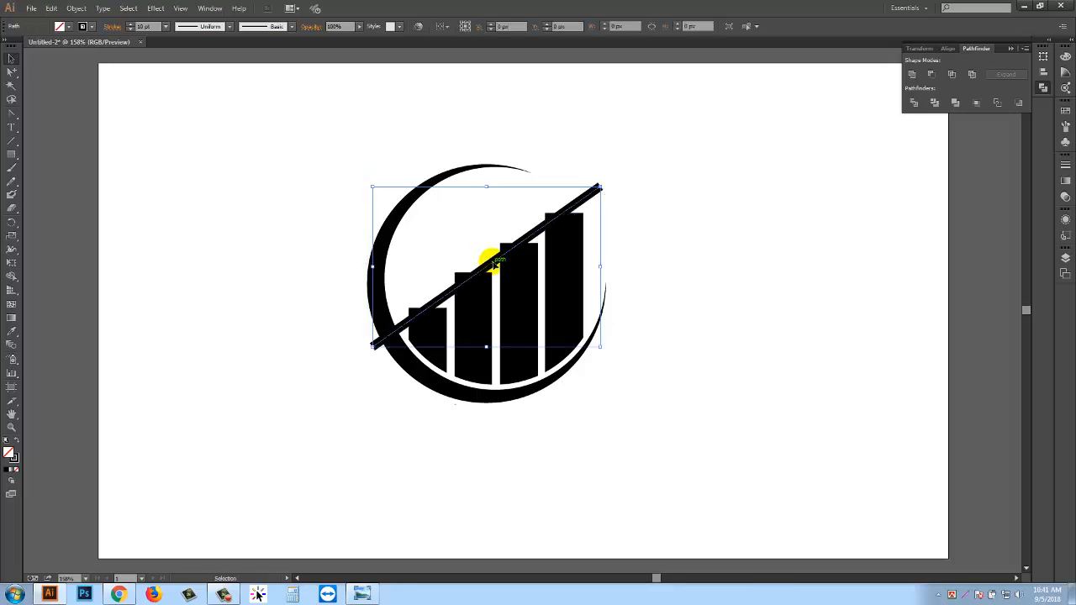
pyautogui.click(657, 205)
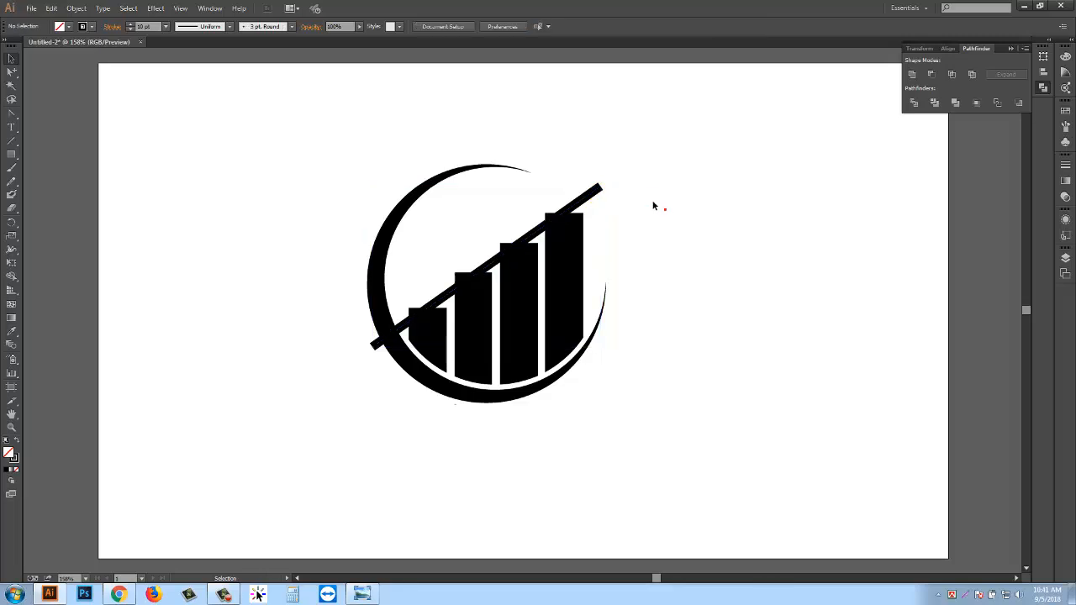
# Add a solid, swept-back arrowhead to the upper end of the diagonal line.
pyautogui.click(598, 189)
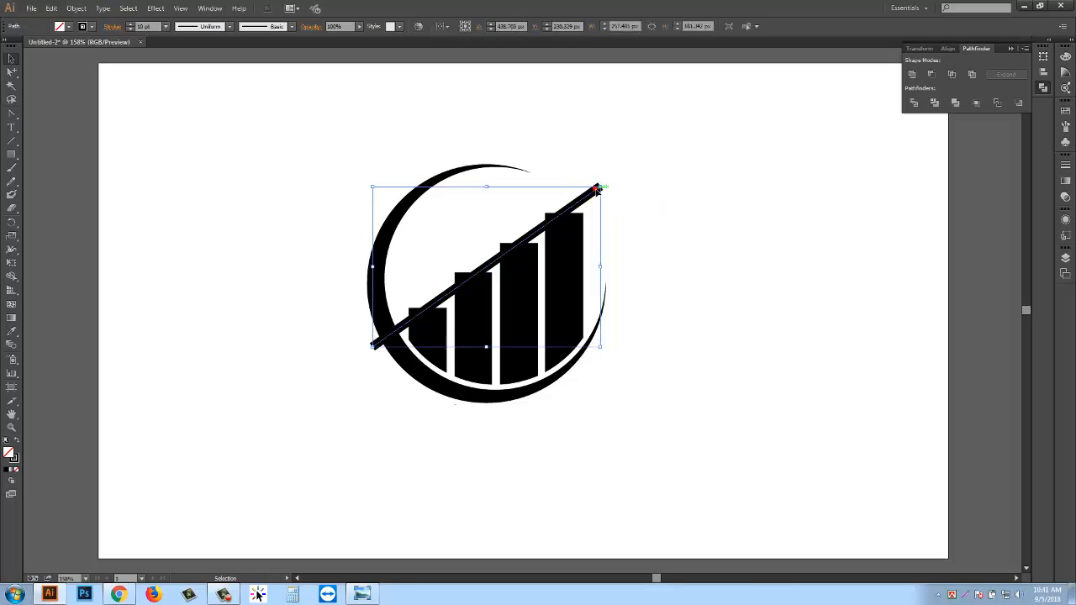
pyautogui.click(110, 27)
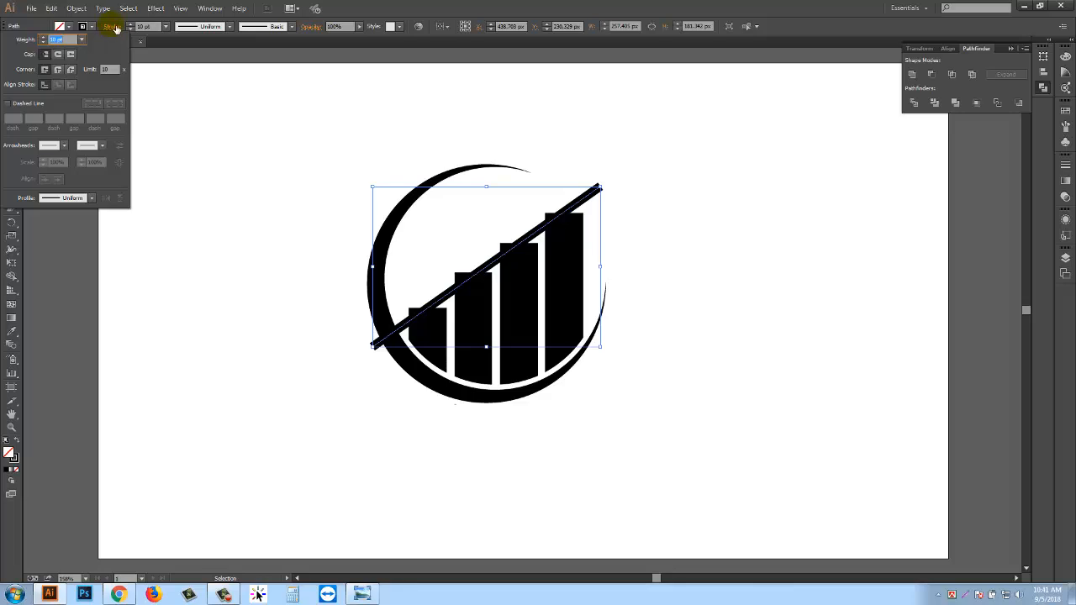
pyautogui.click(104, 148)
pyautogui.click(103, 148)
pyautogui.click(104, 147)
pyautogui.click(66, 203)
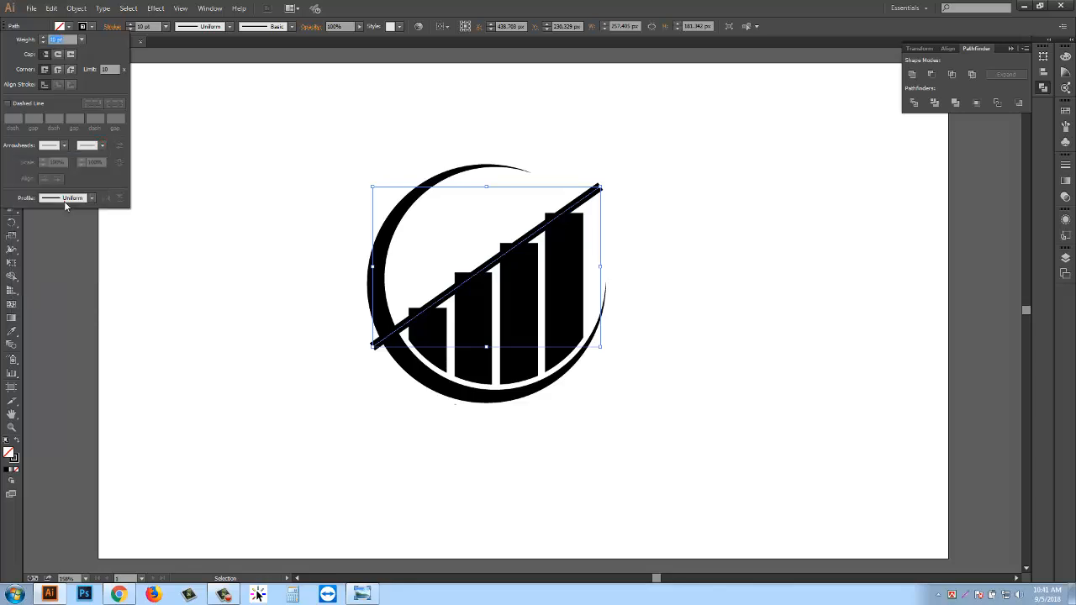
pyautogui.click(547, 213)
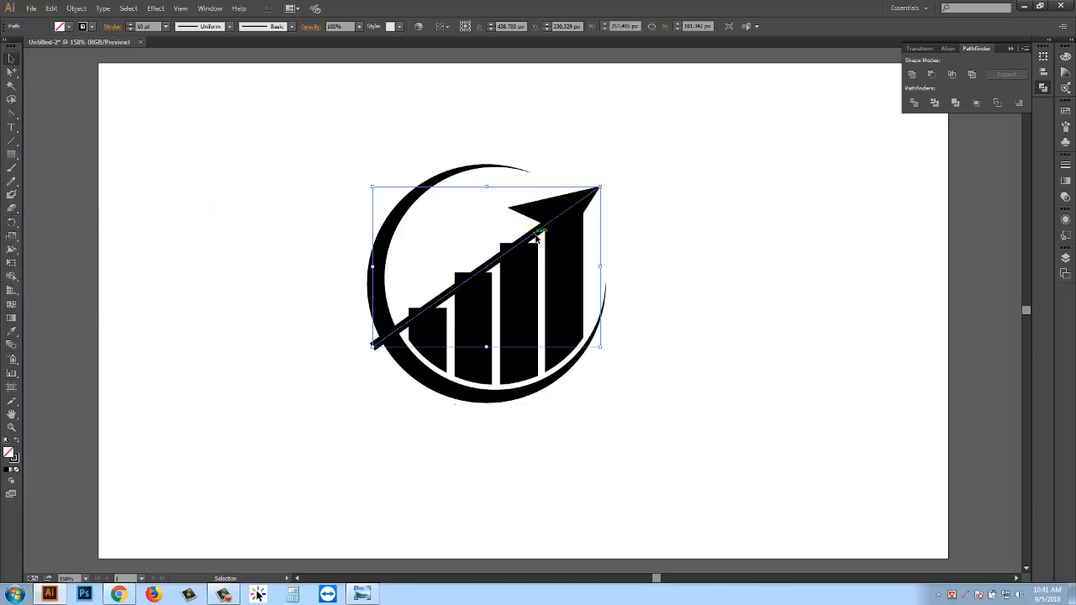
# Move the arrow off the logo into the empty area to its lower right.
pyautogui.moveTo(518, 245); pyautogui.dragTo(748, 397)
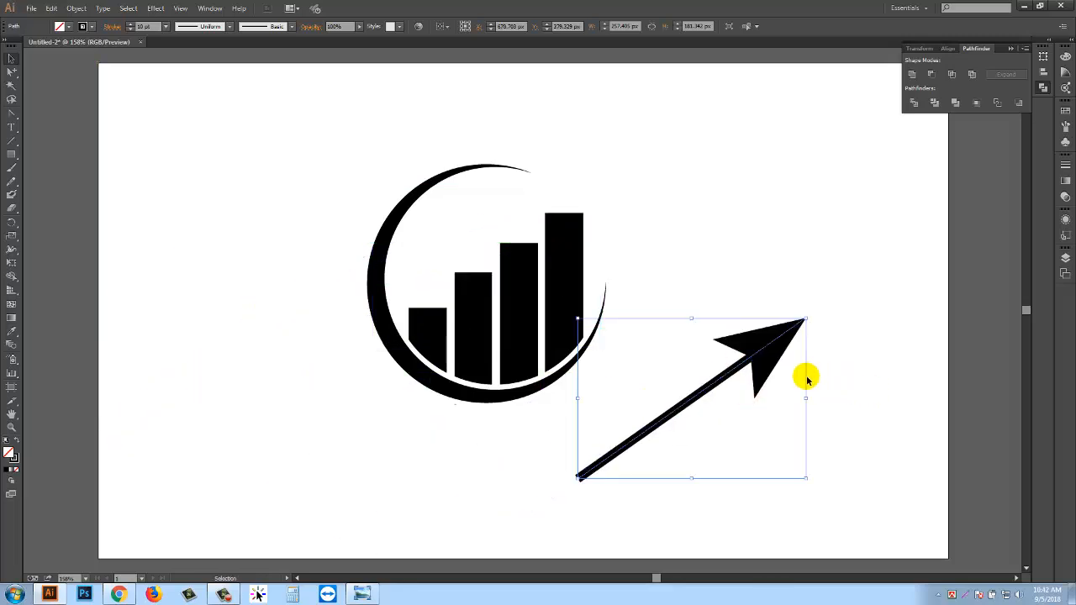
pyautogui.click(814, 374)
pyautogui.click(765, 372)
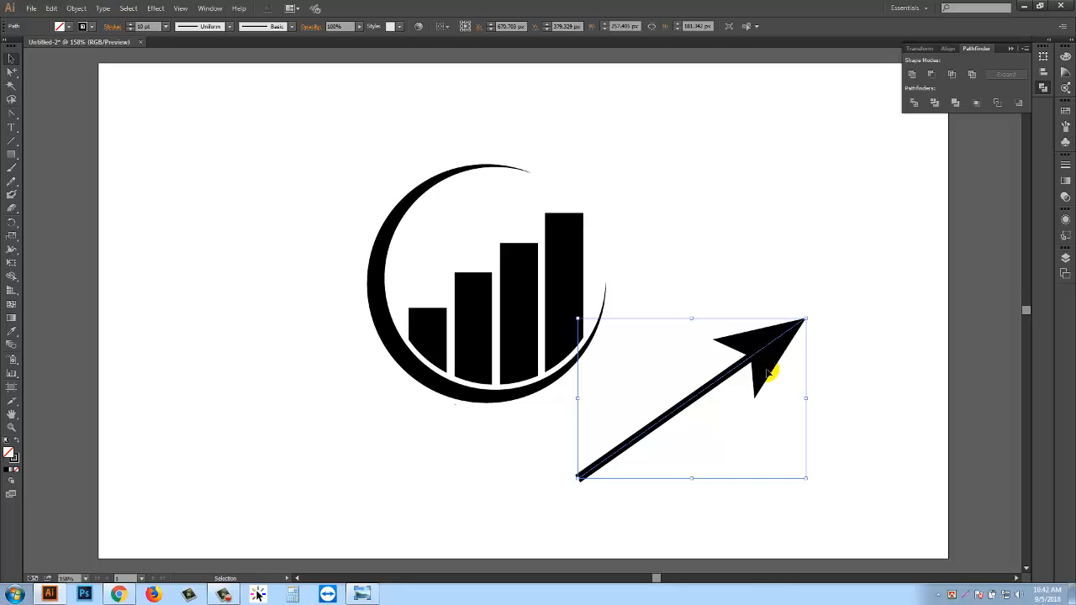
# Set the arrow's start arrowhead scale to 44% and link the start and end arrowhead scales.
pyautogui.click(113, 28)
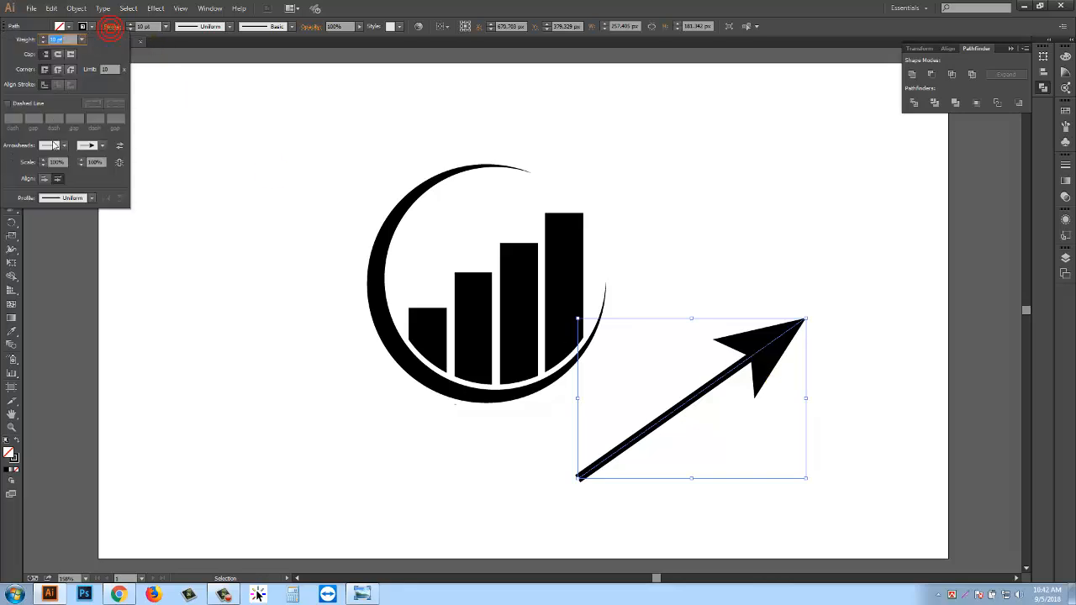
pyautogui.click(65, 165)
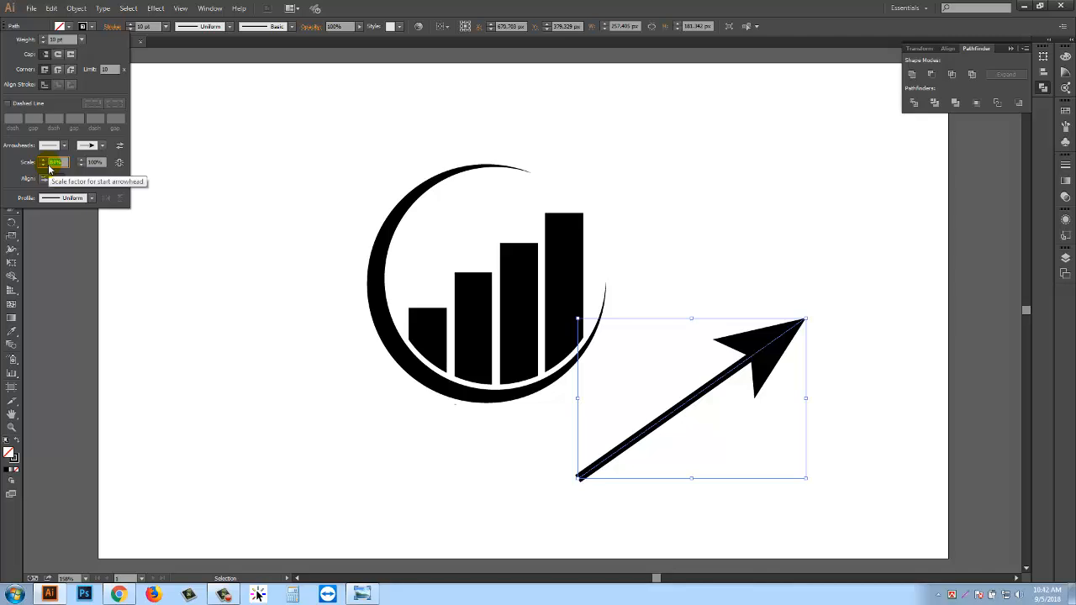
pyautogui.scroll(-7, 49, 166)
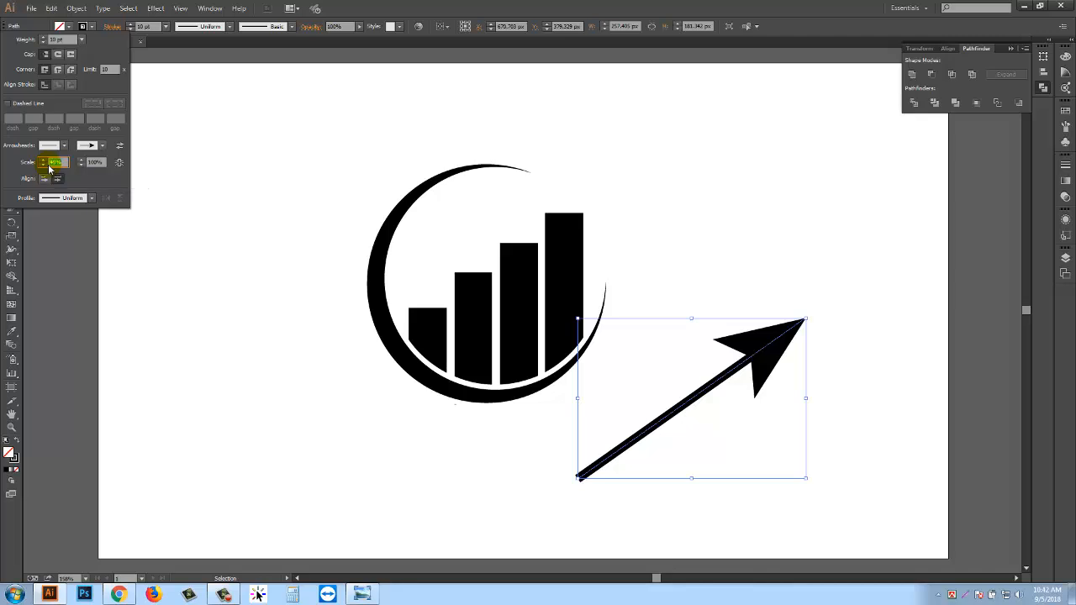
pyautogui.click(98, 164)
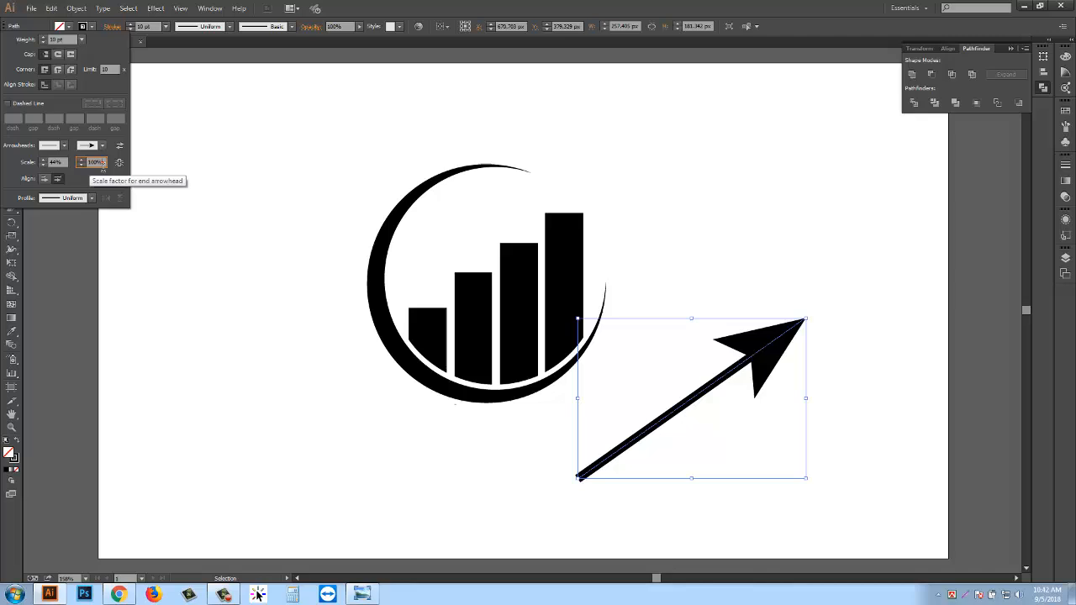
pyautogui.click(118, 162)
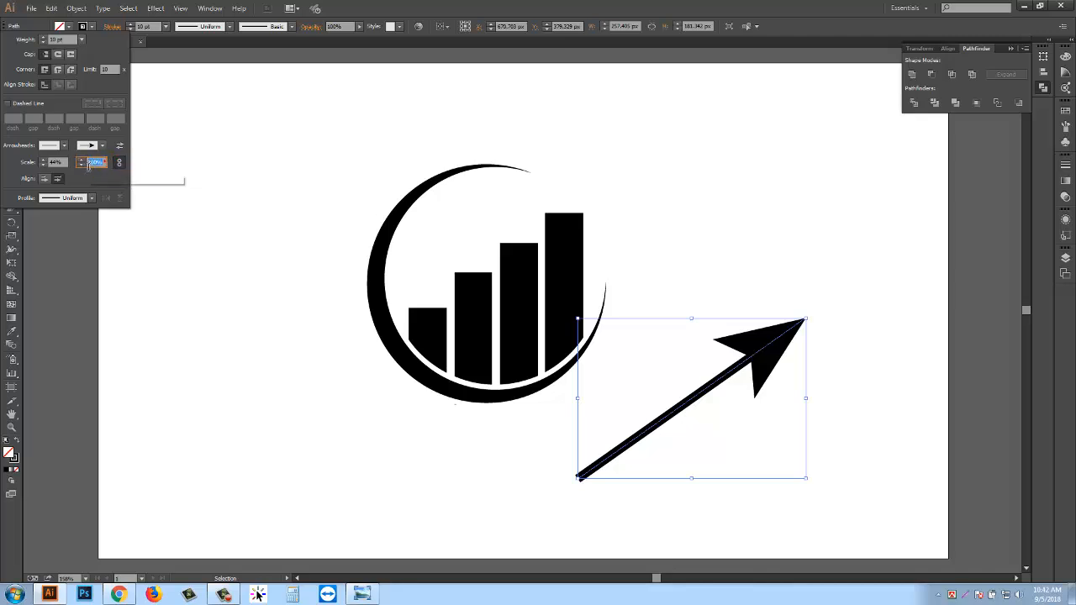
pyautogui.click(84, 162)
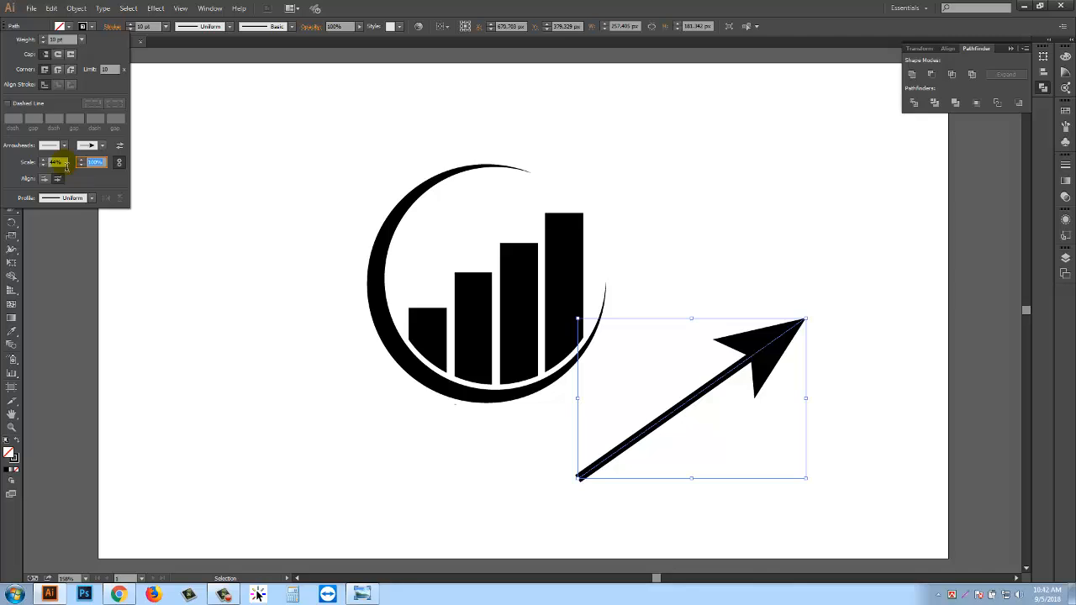
# Try to set the linked start arrowhead scale to 100%.
pyautogui.click(65, 164)
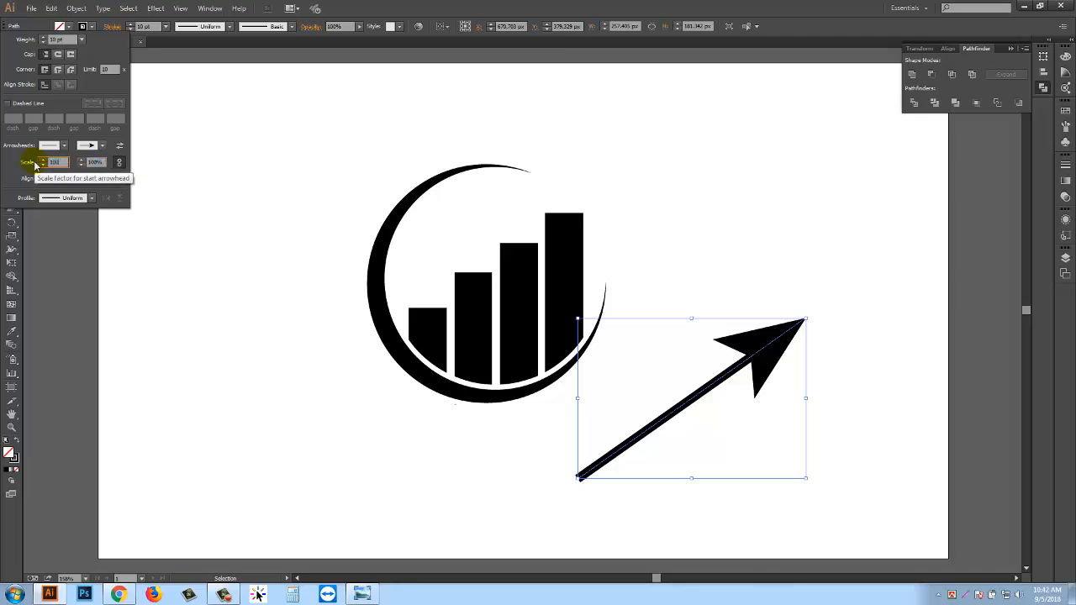
pyautogui.write('100')
pyautogui.click(212, 209)
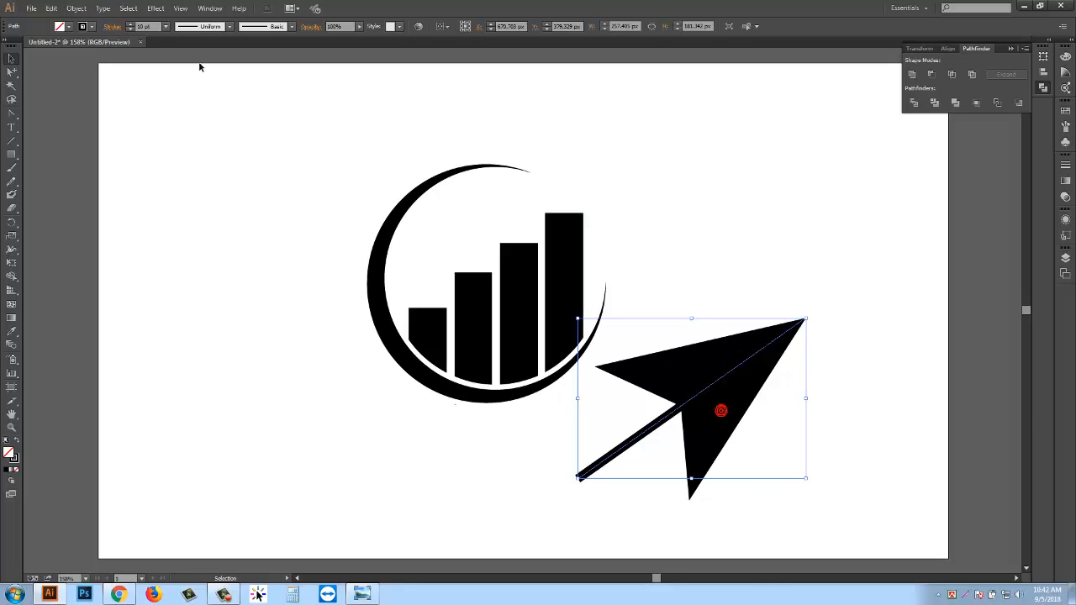
# Reduce the linked start and end arrowhead scales to 56%.
pyautogui.click(111, 27)
pyautogui.click(94, 162)
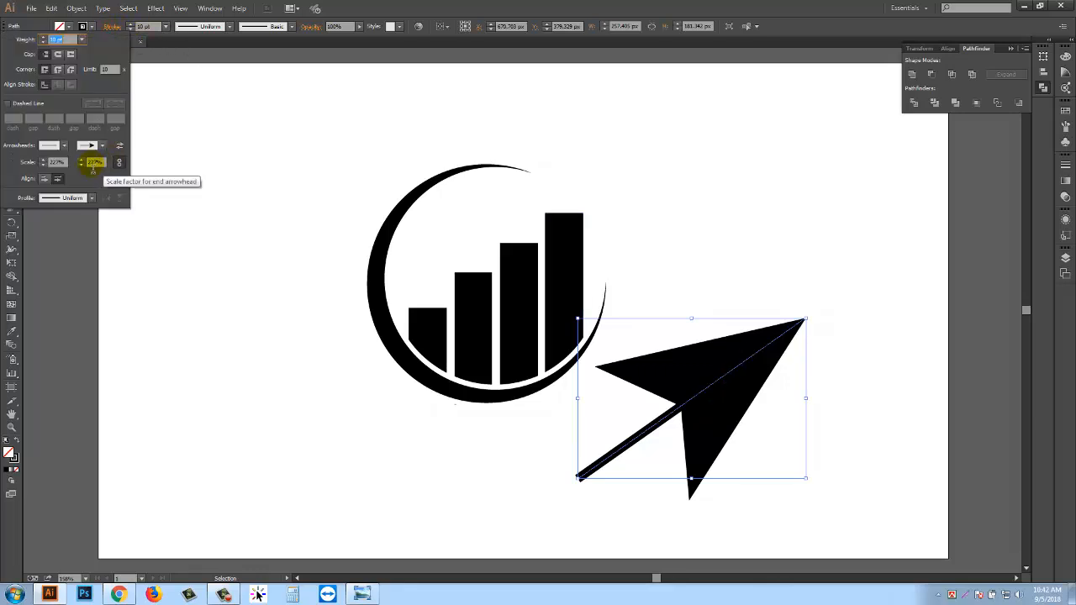
pyautogui.click(57, 162)
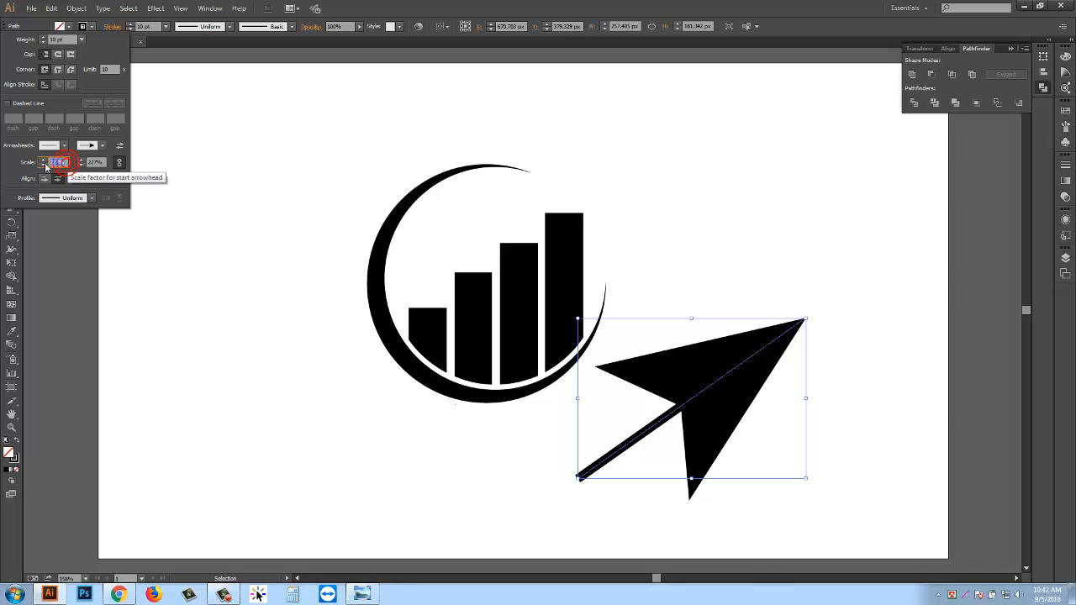
pyautogui.click(44, 165)
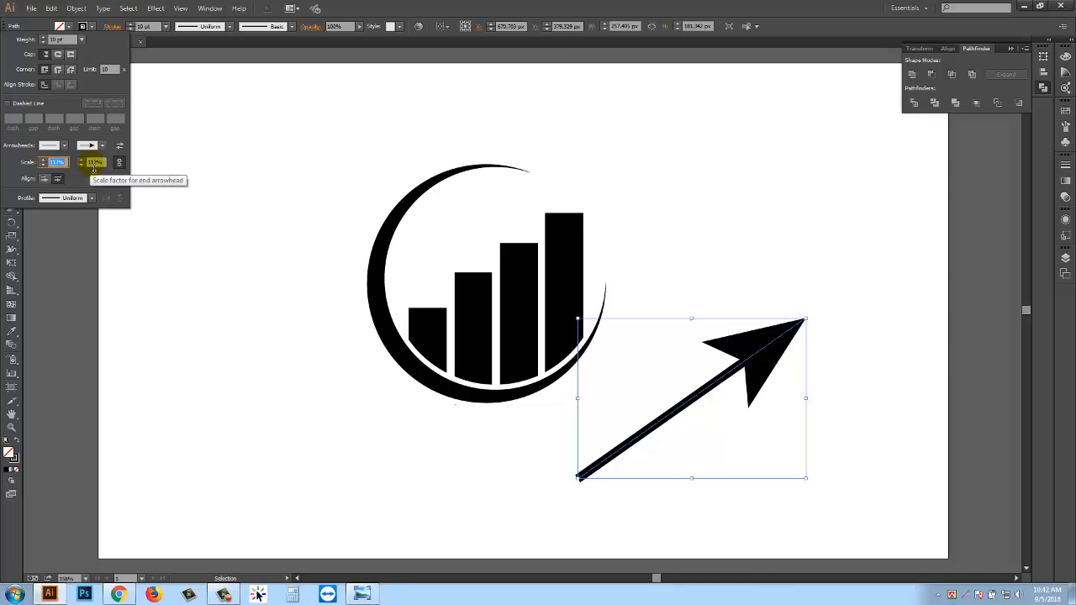
pyautogui.press('Down')
pyautogui.press('Down')
pyautogui.press('Down')
pyautogui.press('Down')
pyautogui.press('Down')
pyautogui.press('Down')
pyautogui.press('Down')
pyautogui.press('Down')
pyautogui.press('Down')
pyautogui.press('Down')
pyautogui.press('Down')
pyautogui.press('Down')
pyautogui.press('Down')
pyautogui.press('Down')
pyautogui.press('Down')
pyautogui.press('Down')
pyautogui.press('Down')
pyautogui.press('Down')
pyautogui.press('Down')
pyautogui.press('Down')
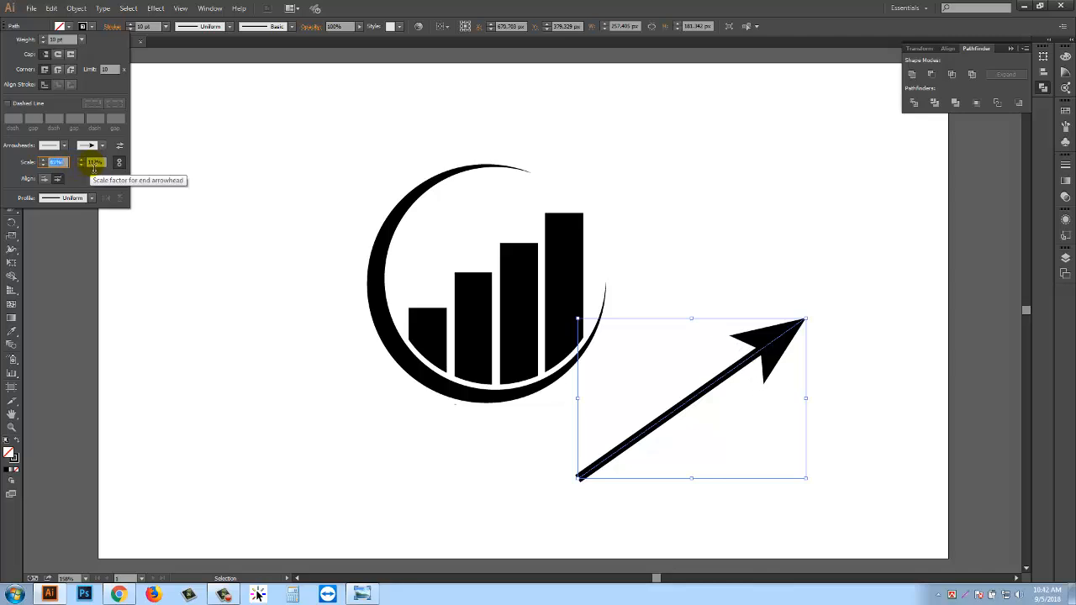
pyautogui.press('Down')
pyautogui.press('Down')
pyautogui.press('Down')
pyautogui.press('Down')
pyautogui.press('Down')
pyautogui.press('Down')
pyautogui.press('Down')
pyautogui.press('Down')
pyautogui.press('Down')
pyautogui.press('Down')
pyautogui.press('Down')
pyautogui.press('Down')
pyautogui.press('Down')
pyautogui.press('Down')
pyautogui.press('Down')
pyautogui.press('Down')
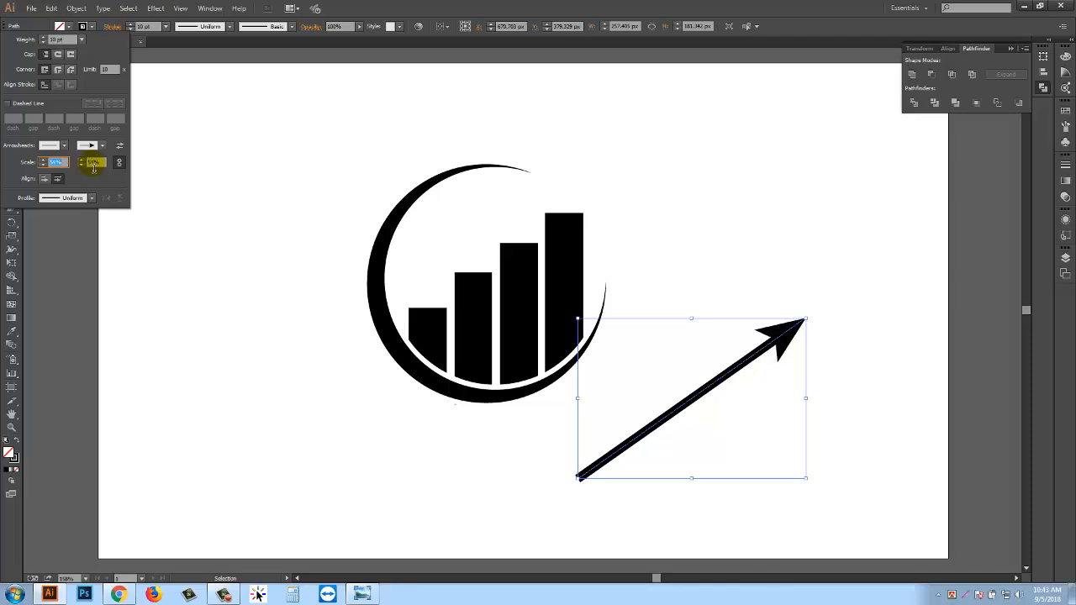
pyautogui.click(169, 239)
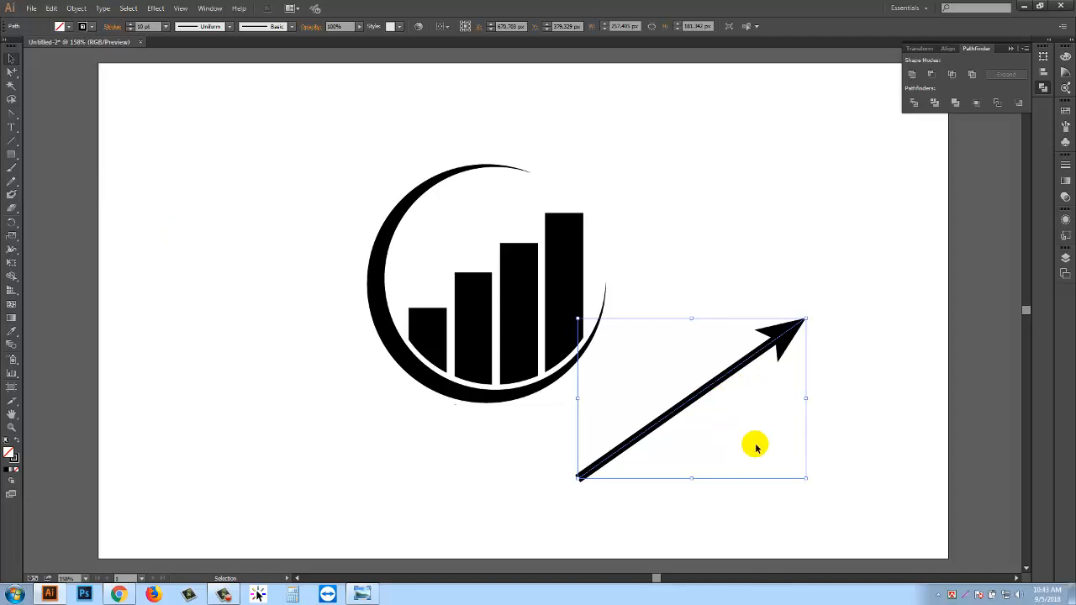
# Move the arrow back across the bar tops and enlarge it to about 297 px wide and 215 px high.
pyautogui.click(12, 119)
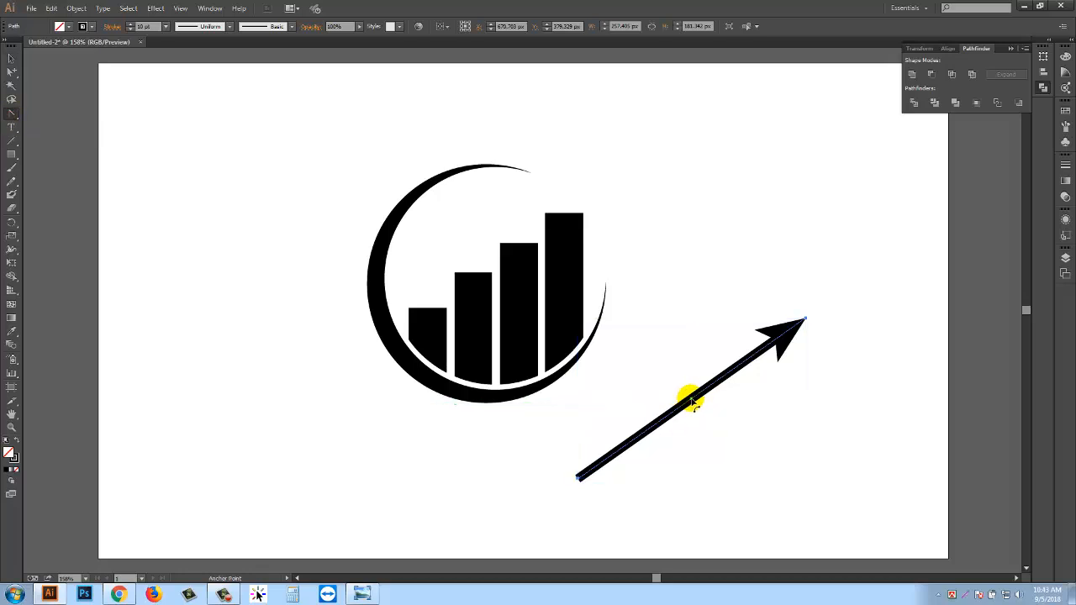
pyautogui.click(12, 59)
pyautogui.click(647, 429)
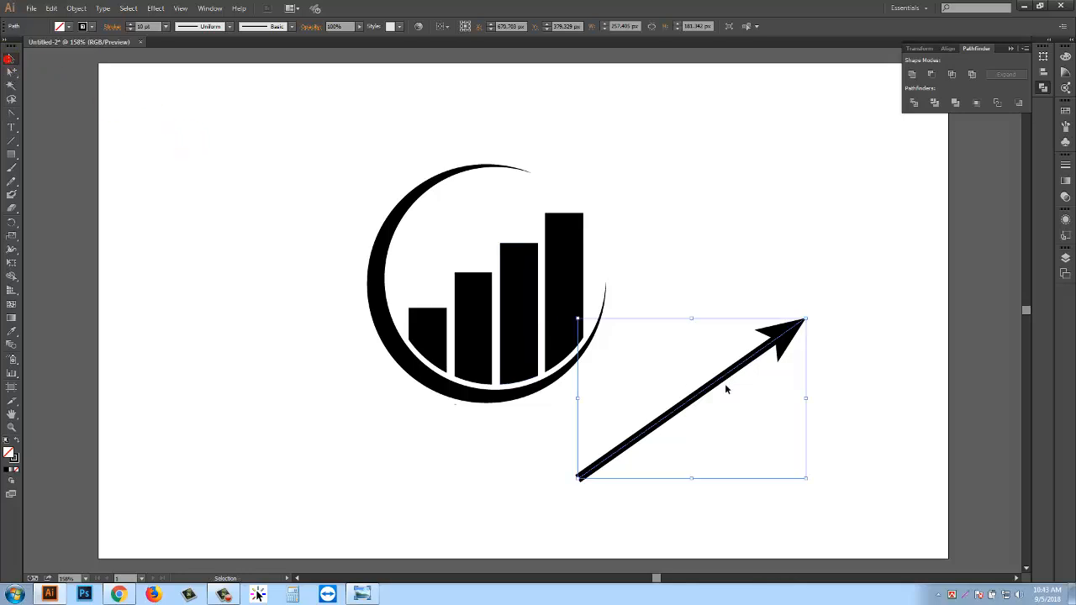
pyautogui.moveTo(727, 389); pyautogui.dragTo(497, 252)
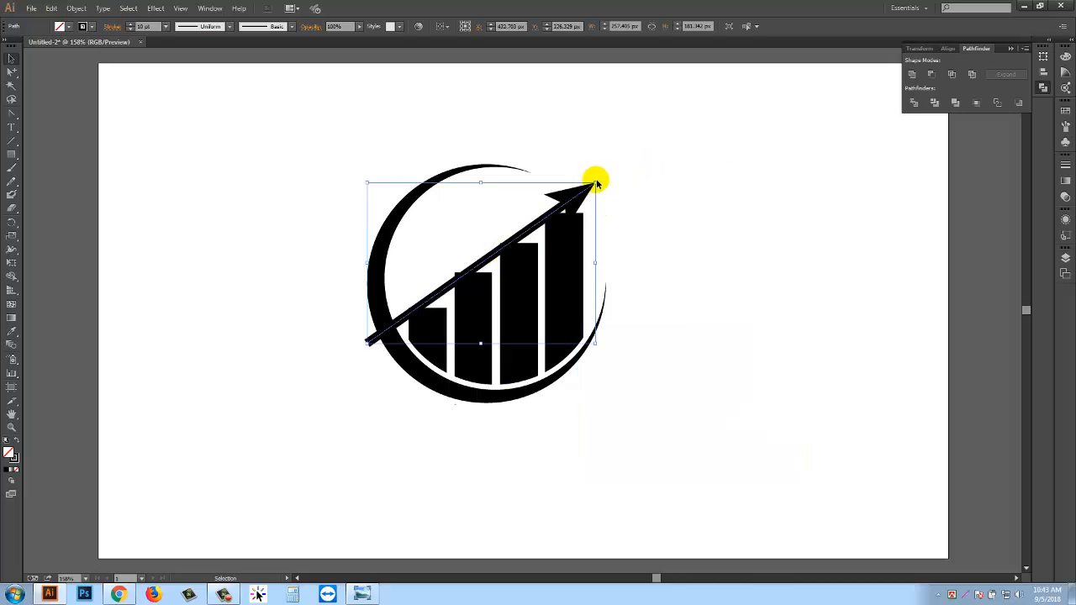
pyautogui.moveTo(596, 184); pyautogui.dragTo(630, 154)
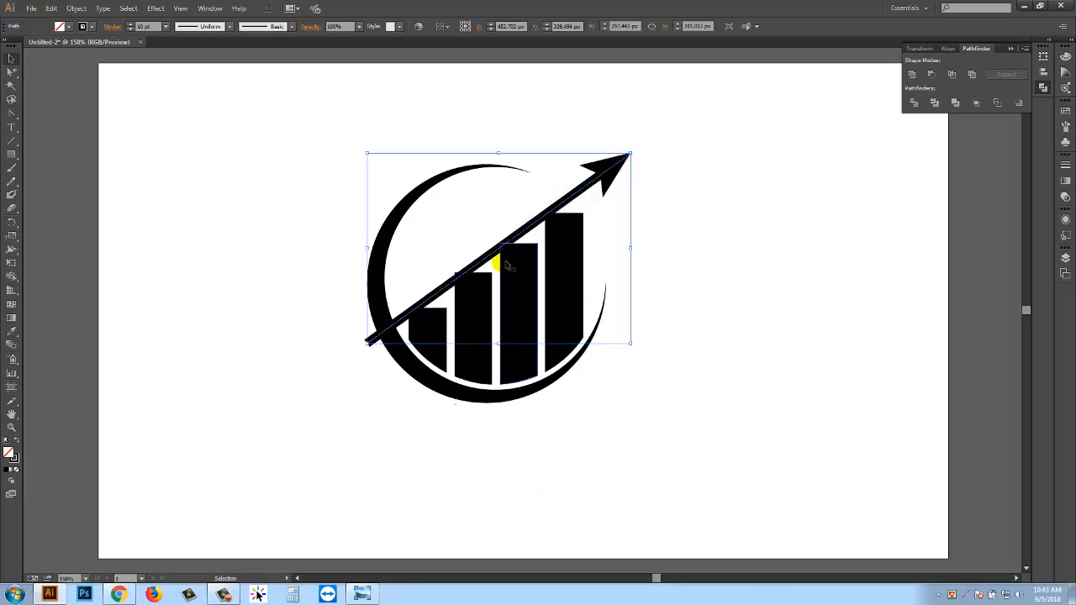
pyautogui.moveTo(492, 261); pyautogui.dragTo(482, 266)
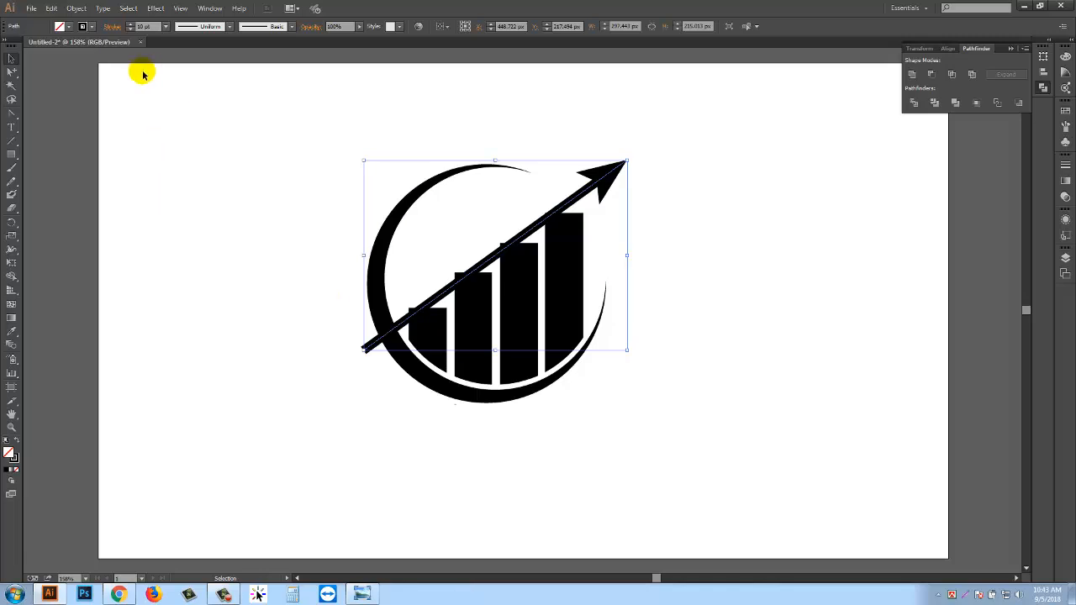
# Bend the arrow's shaft into a downward-sagging curve with the Anchor Point tool and shift the arrow slightly up and left.
pyautogui.click(11, 114)
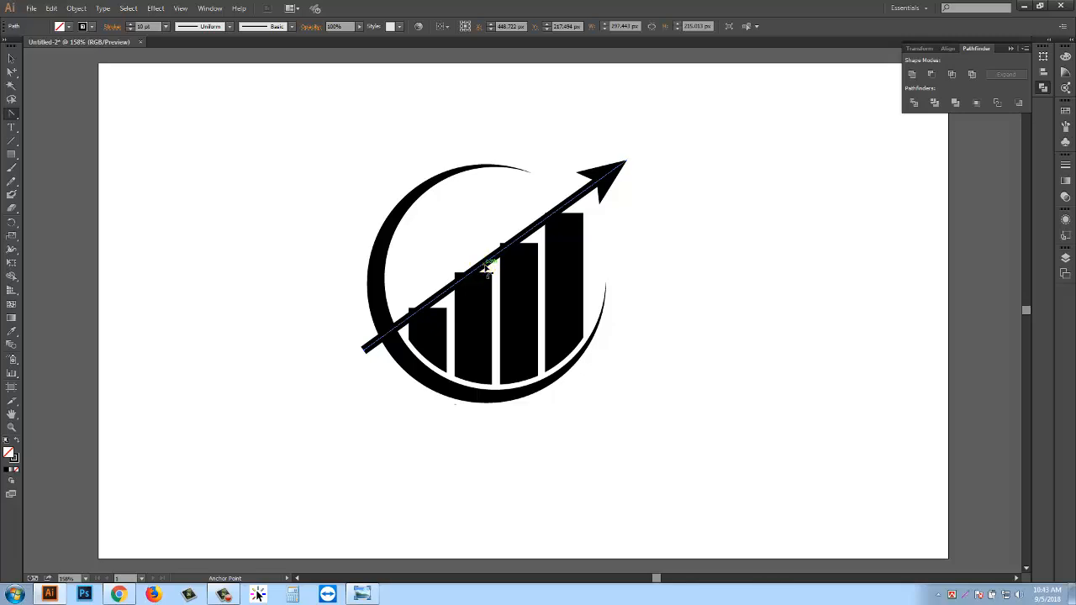
pyautogui.moveTo(487, 267); pyautogui.dragTo(493, 294)
pyautogui.click(11, 58)
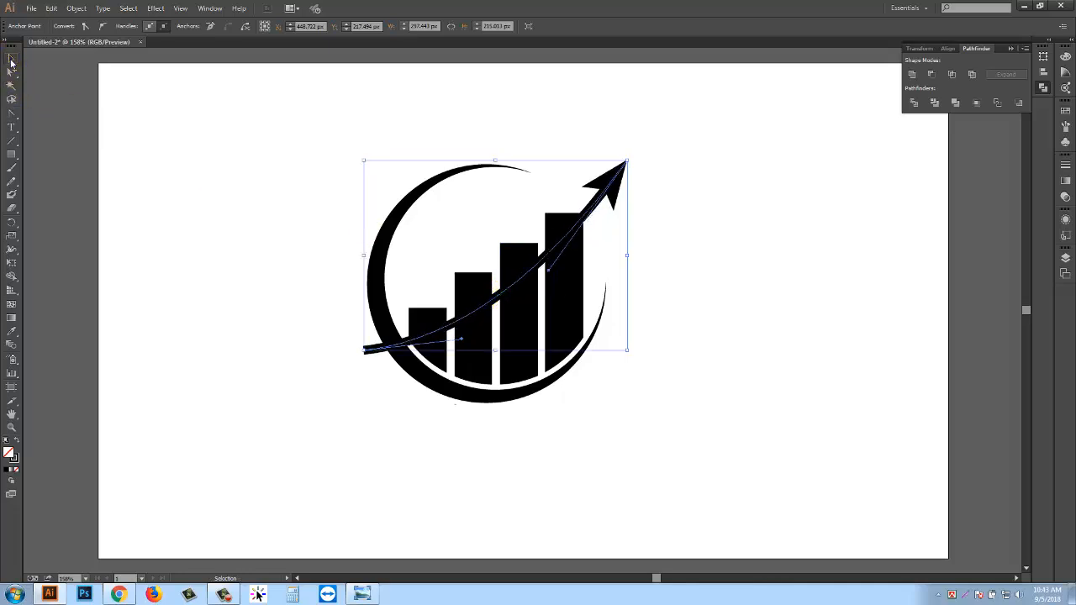
pyautogui.moveTo(499, 296); pyautogui.dragTo(493, 277)
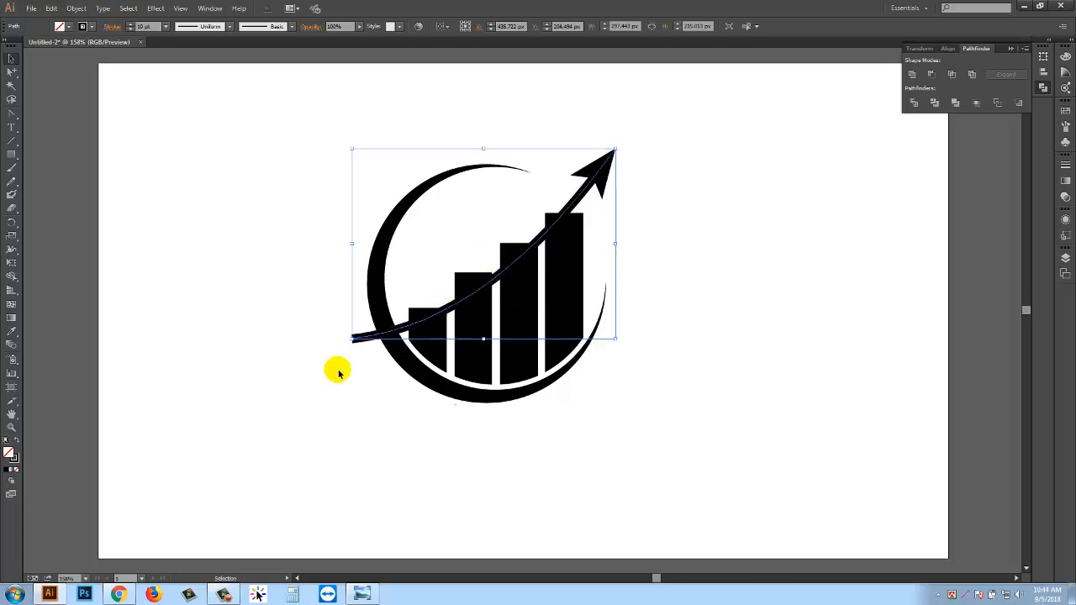
# Apply the tapering width profile to the arrow's stroke, thick at the tail and thin toward the head.
pyautogui.click(342, 409)
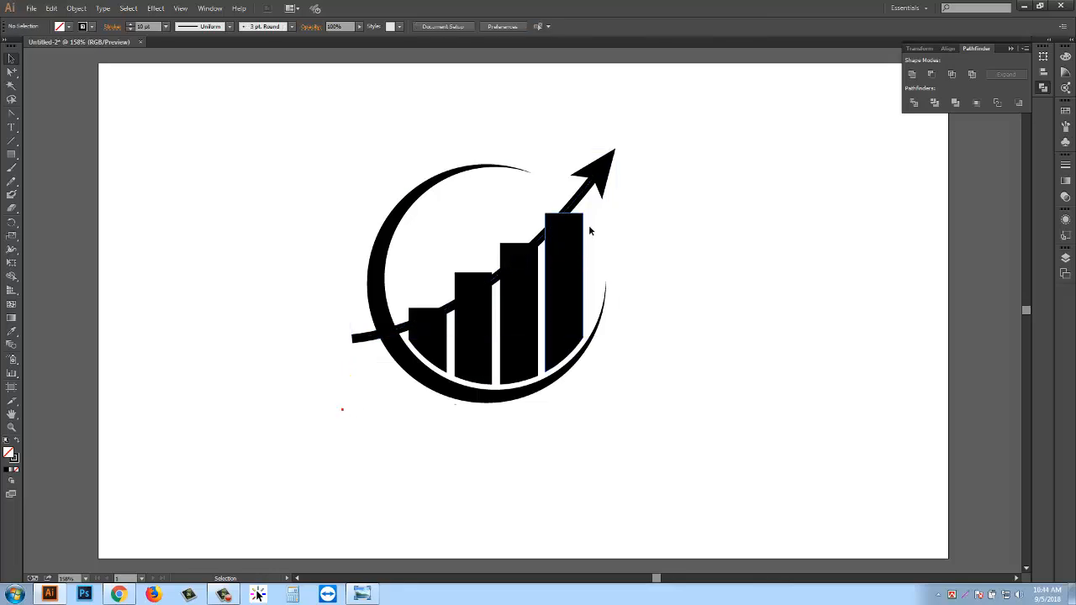
pyautogui.click(583, 175)
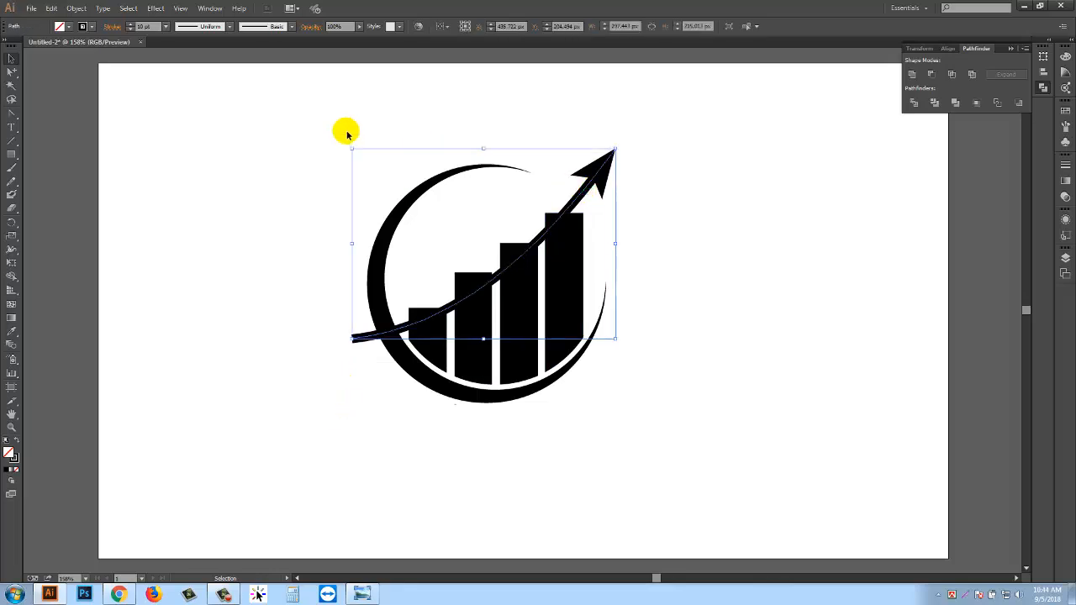
pyautogui.click(228, 26)
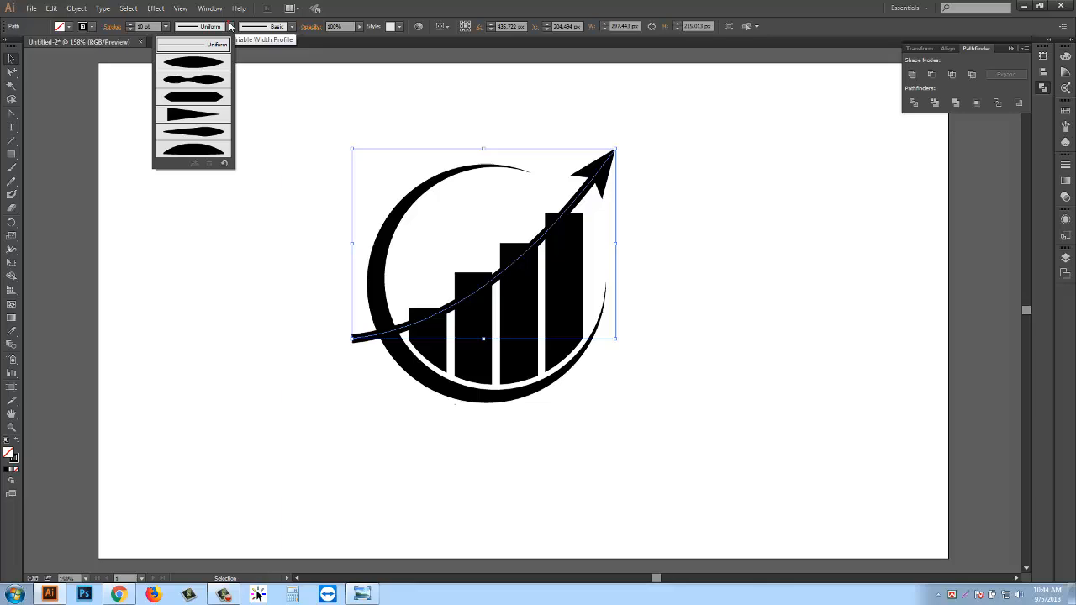
pyautogui.click(195, 115)
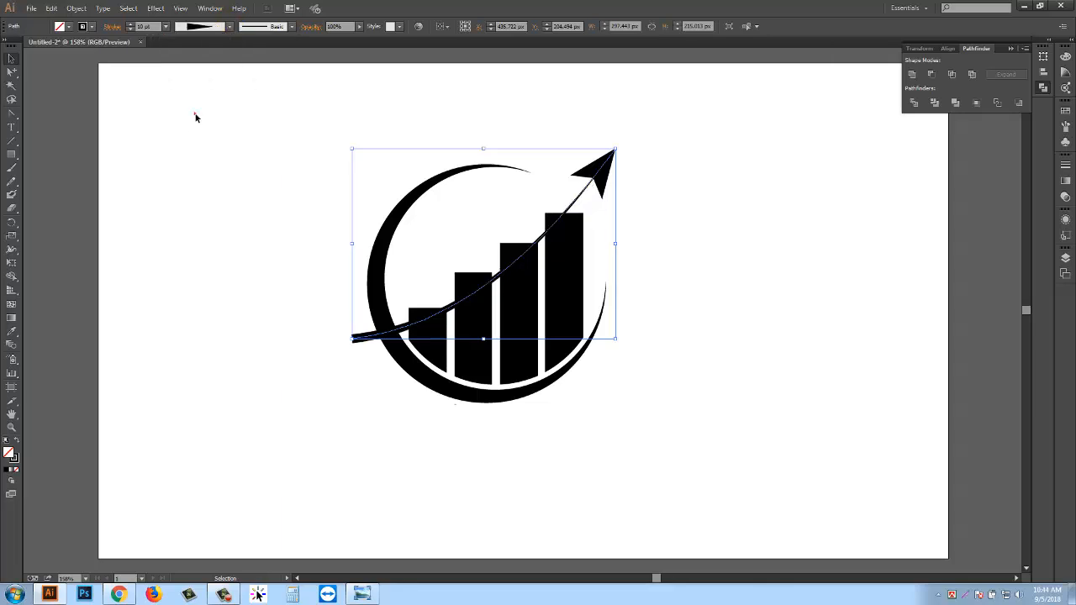
pyautogui.click(672, 217)
pyautogui.click(579, 200)
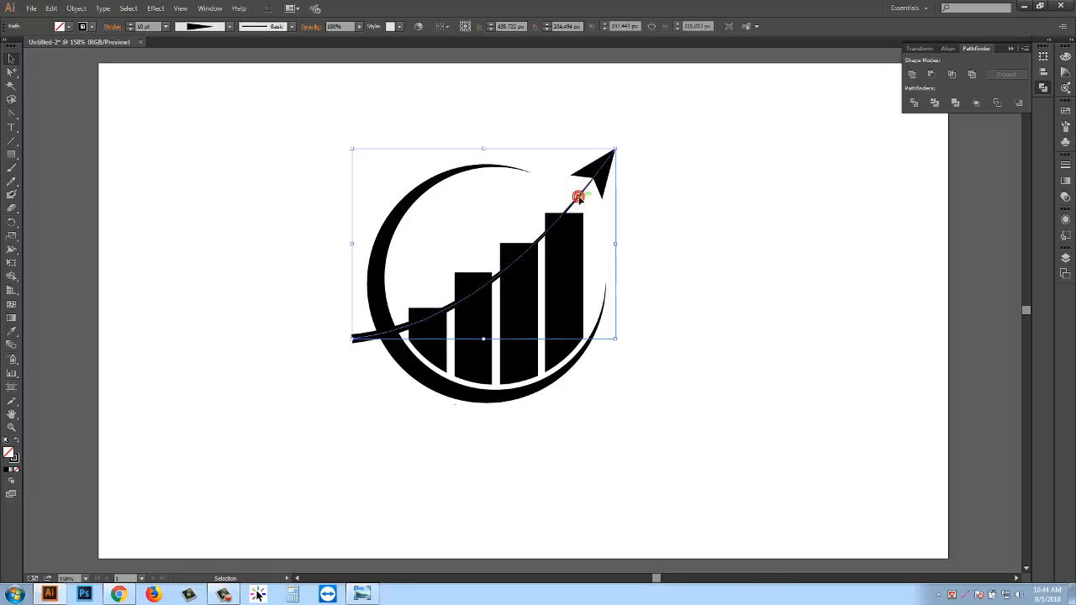
# Widen the arrow's stroke with the Width tool to about 9 px at the head and about 19.5 px at the tail.
pyautogui.click(11, 250)
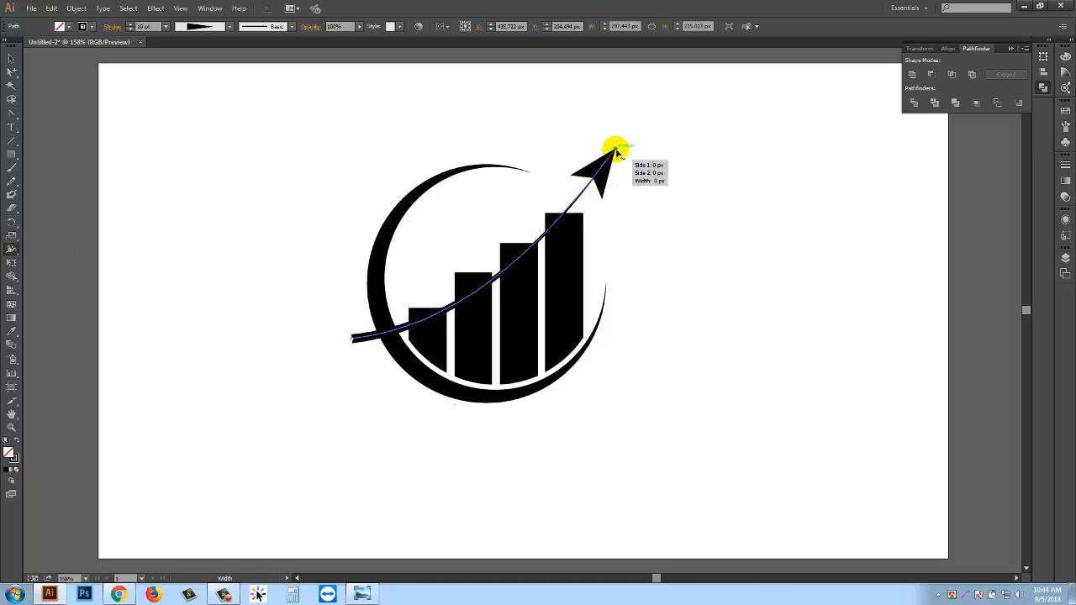
pyautogui.moveTo(617, 153); pyautogui.dragTo(619, 154)
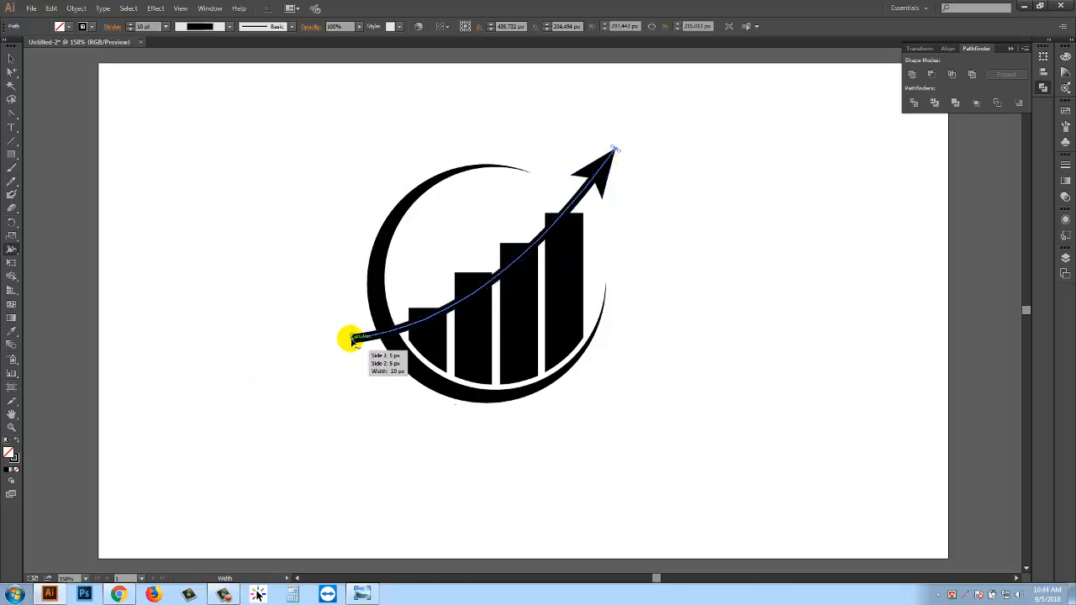
pyautogui.moveTo(353, 341)
pyautogui.mouseDown()
pyautogui.moveTo(356, 360)
pyautogui.moveTo(351, 352)
pyautogui.mouseUp()
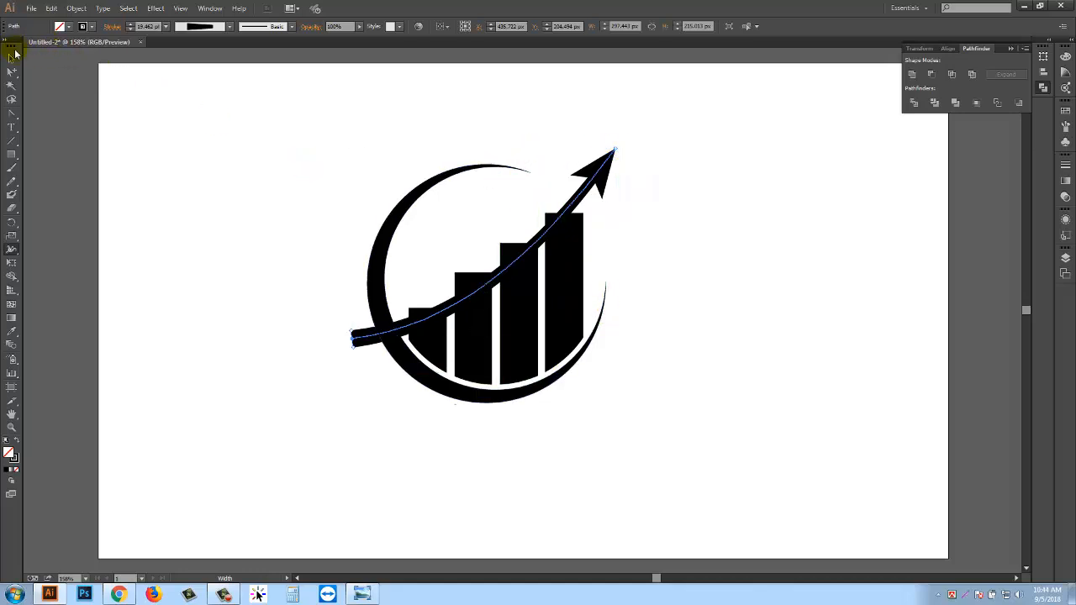
pyautogui.click(13, 56)
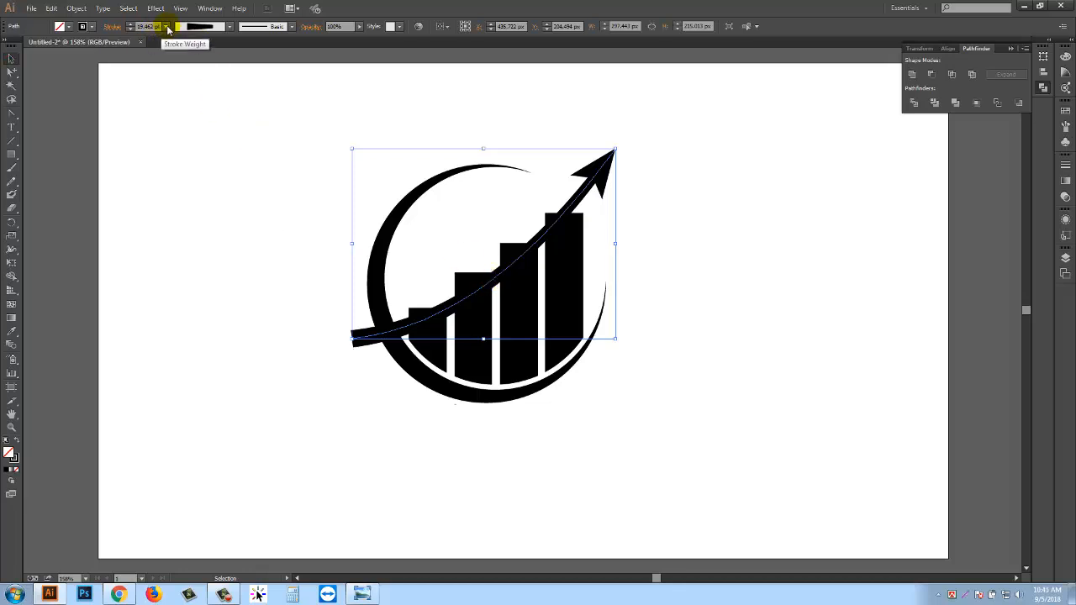
# Set the arrowhead alignment so the arrow tip extends beyond the end of the path.
pyautogui.click(113, 27)
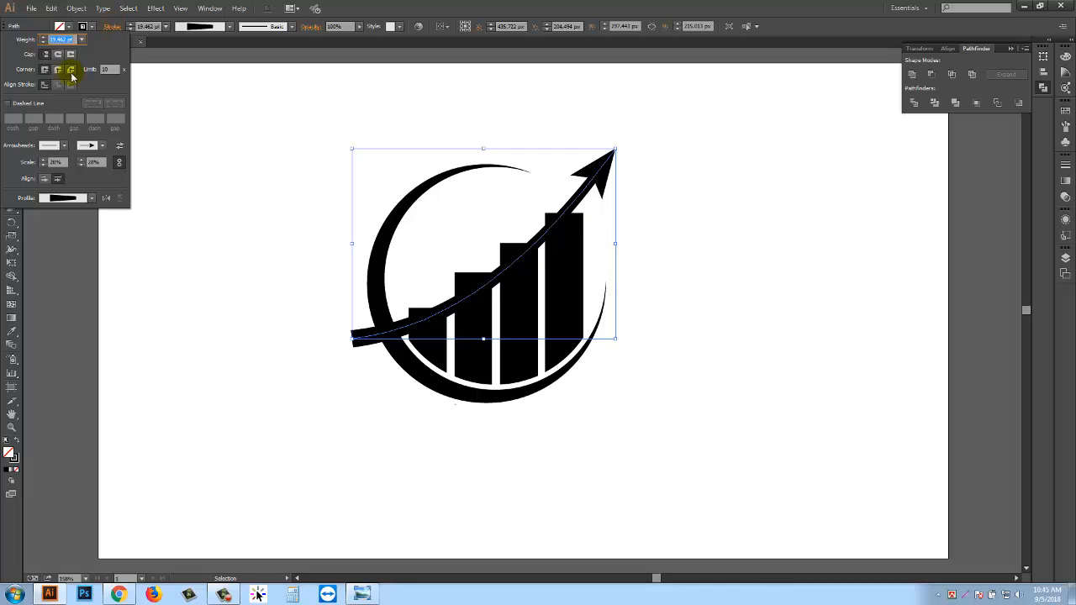
pyautogui.click(58, 180)
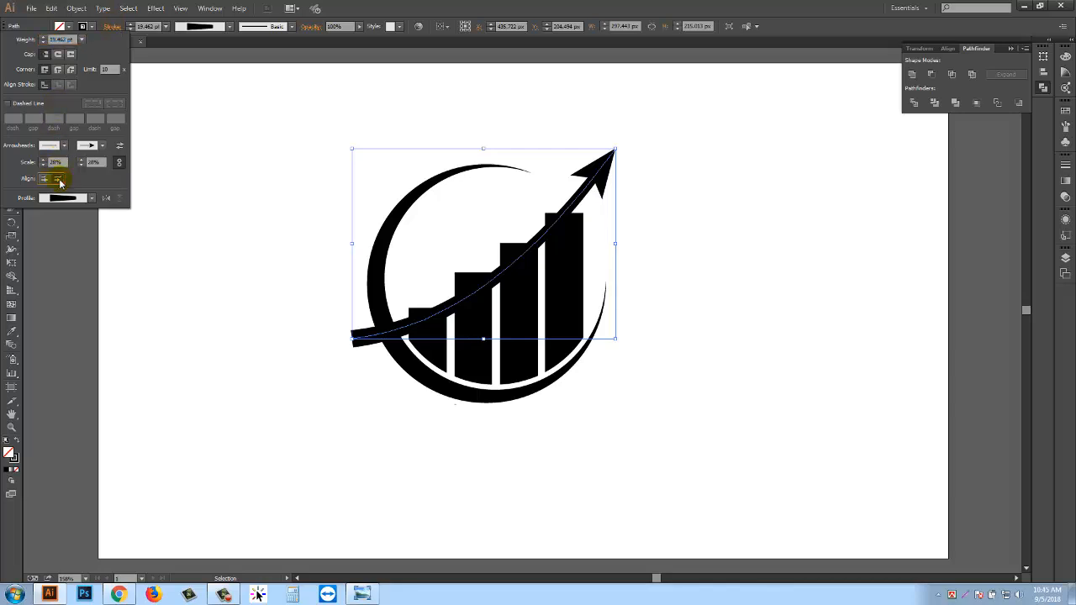
pyautogui.click(47, 180)
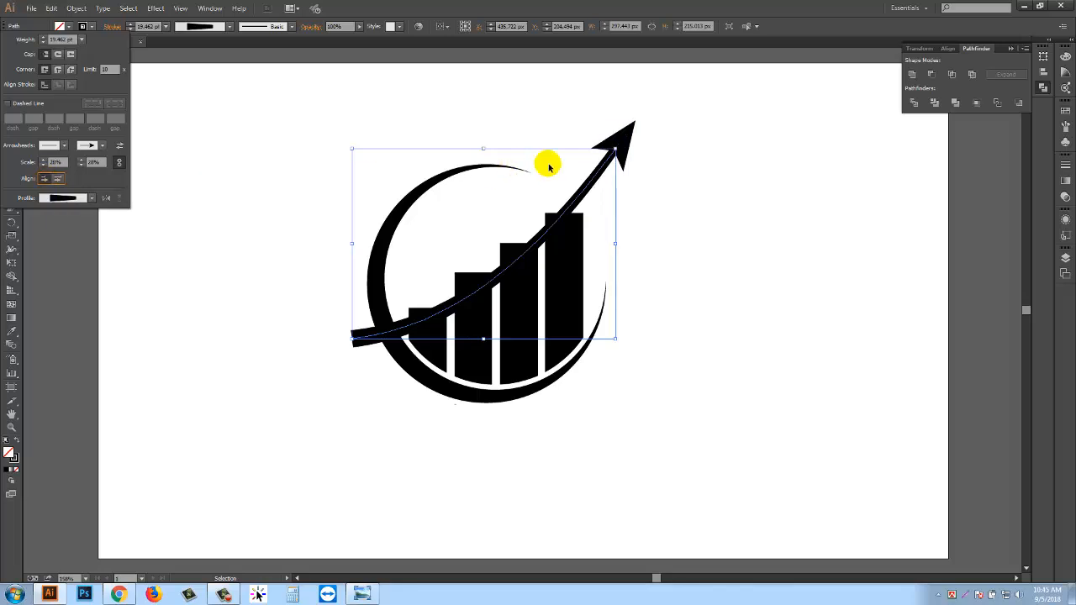
pyautogui.click(679, 152)
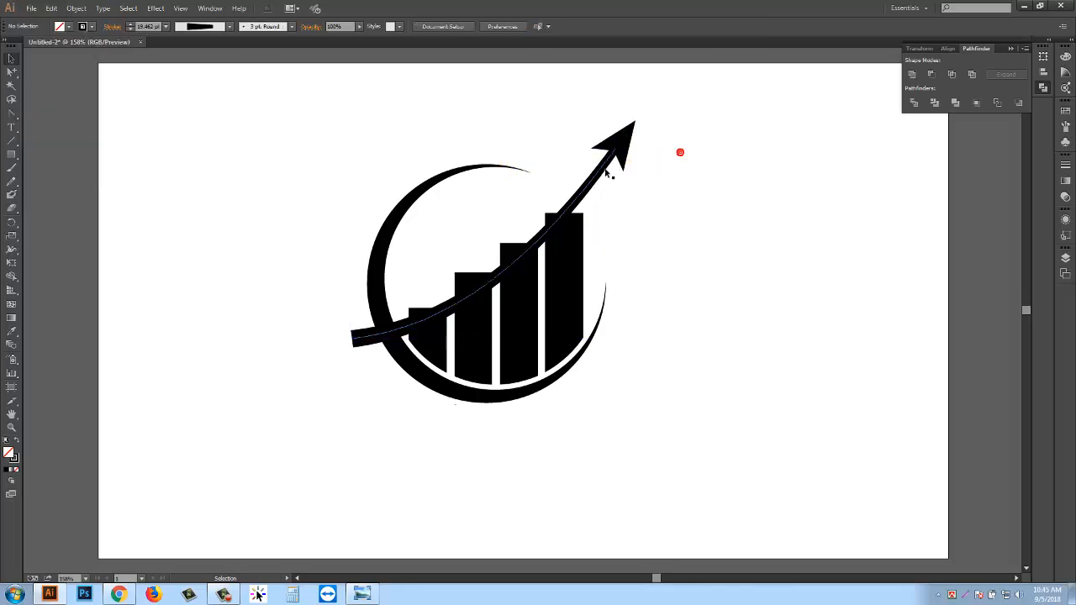
pyautogui.click(607, 171)
pyautogui.click(673, 195)
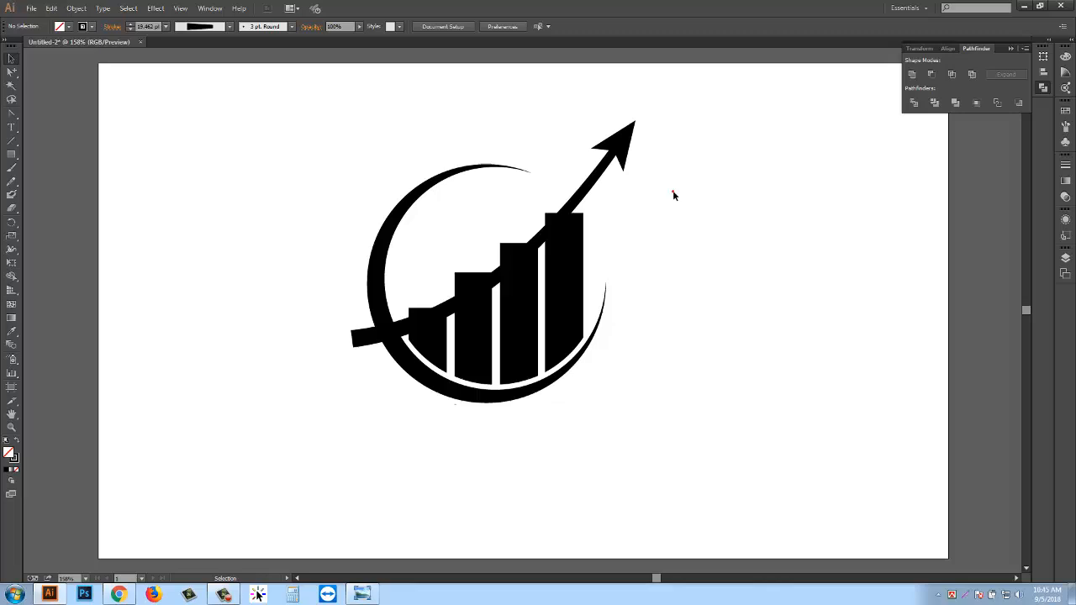
# Move the arrow down and to the left across the bars, and rotate it slightly clockwise.
pyautogui.click(616, 153)
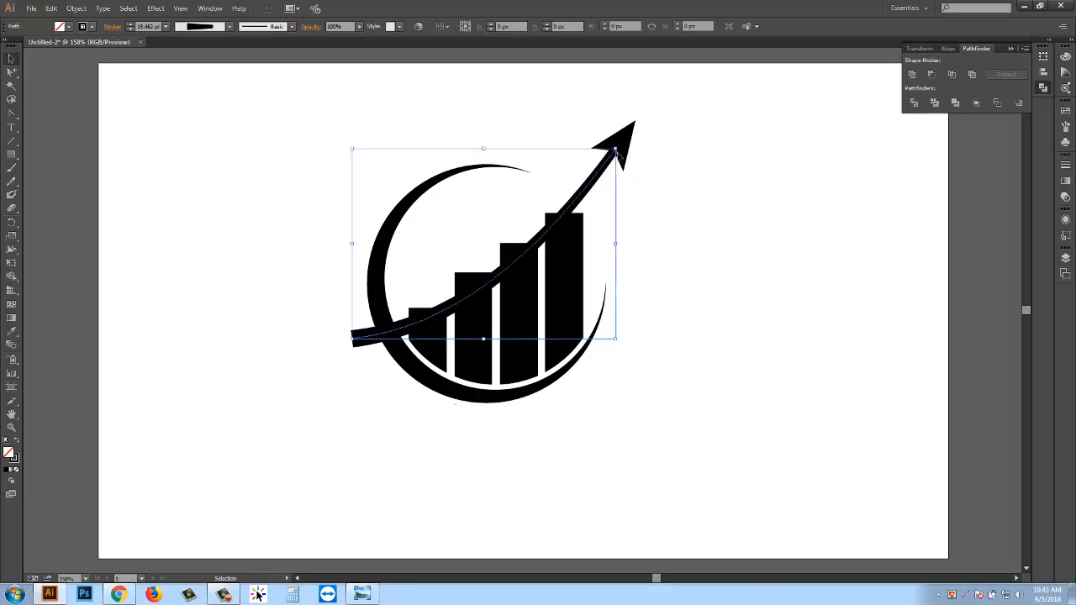
pyautogui.moveTo(596, 179); pyautogui.dragTo(570, 194)
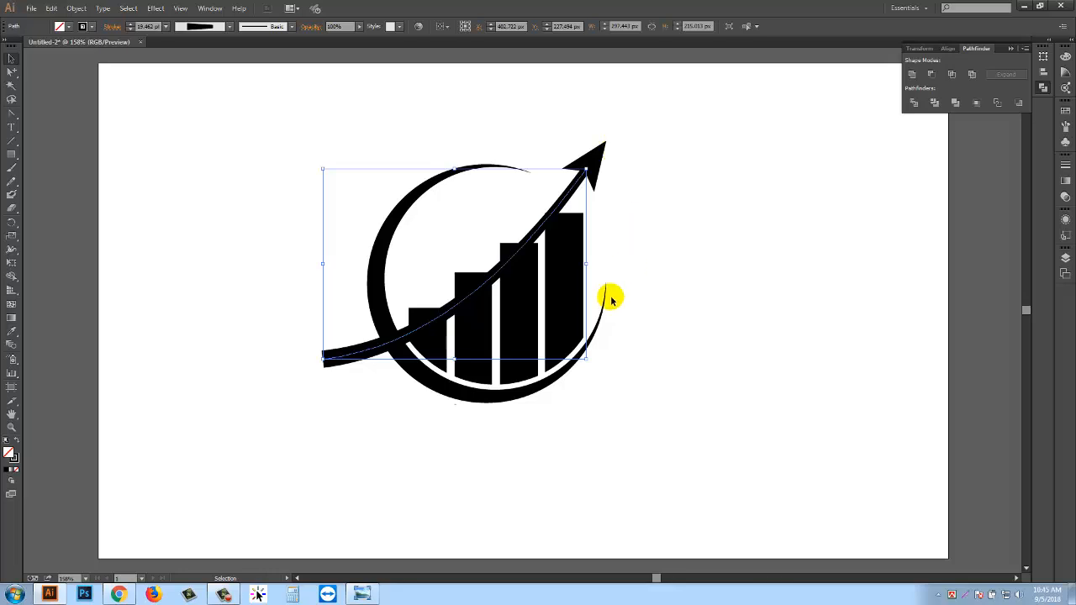
pyautogui.moveTo(590, 365); pyautogui.dragTo(589, 383)
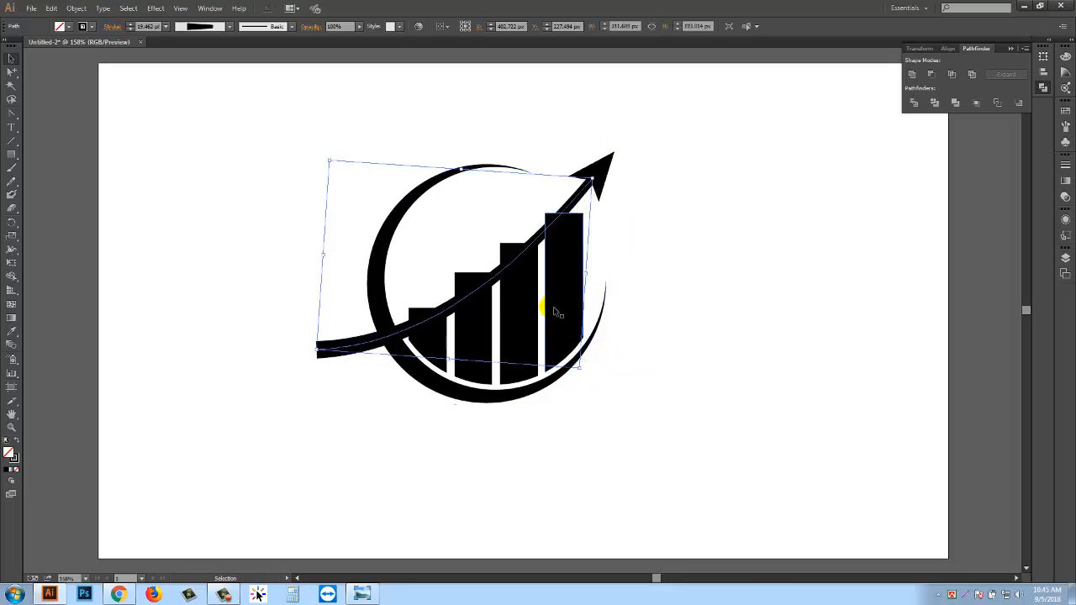
pyautogui.click(685, 343)
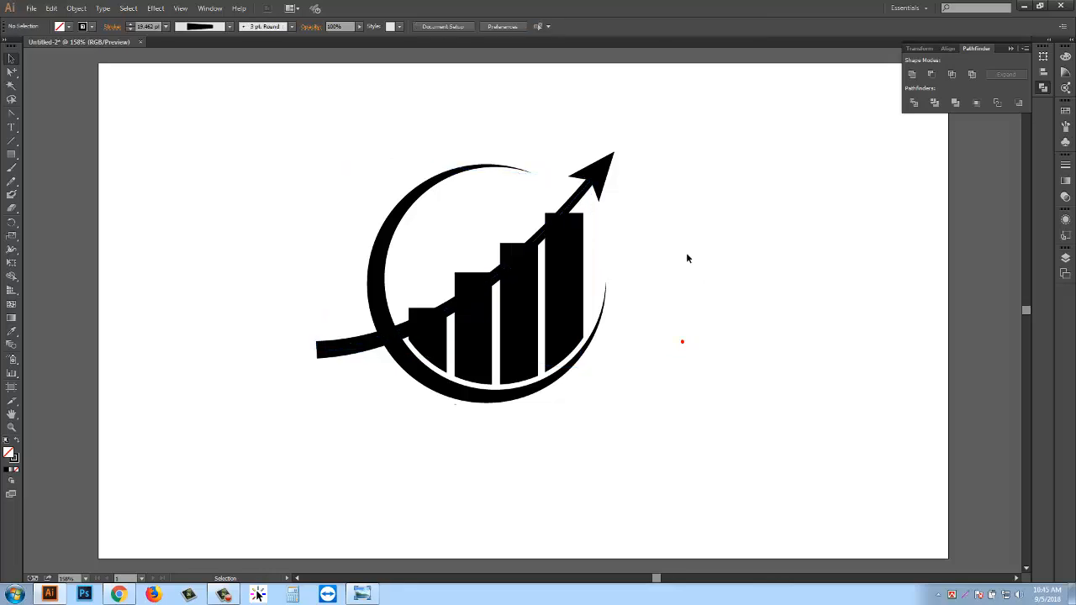
# Narrow the arrow's shaft slightly where it meets the arrowhead with the Width tool.
pyautogui.click(576, 197)
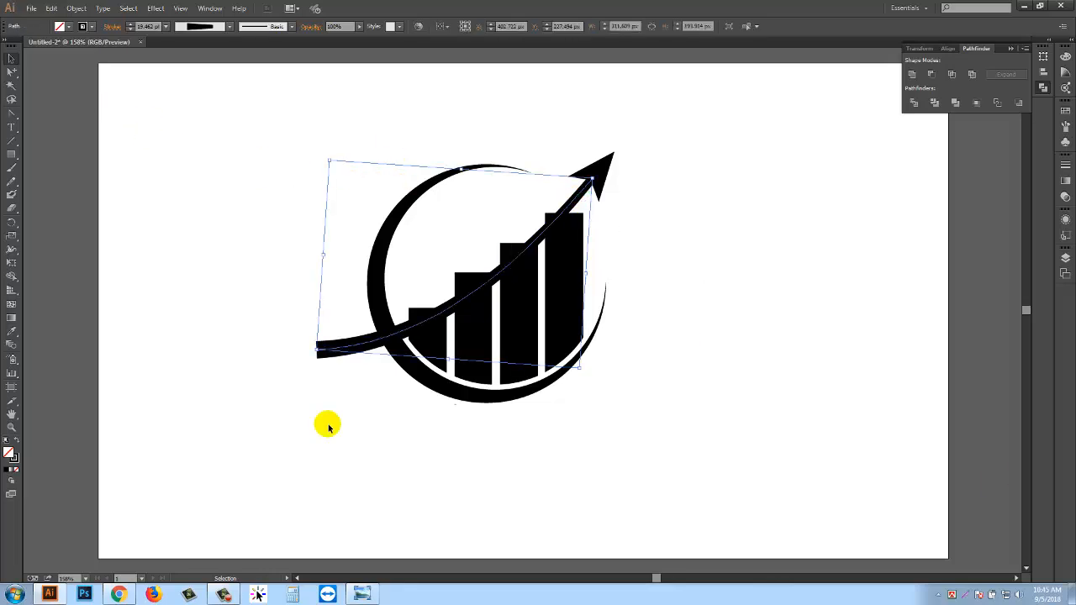
pyautogui.click(11, 250)
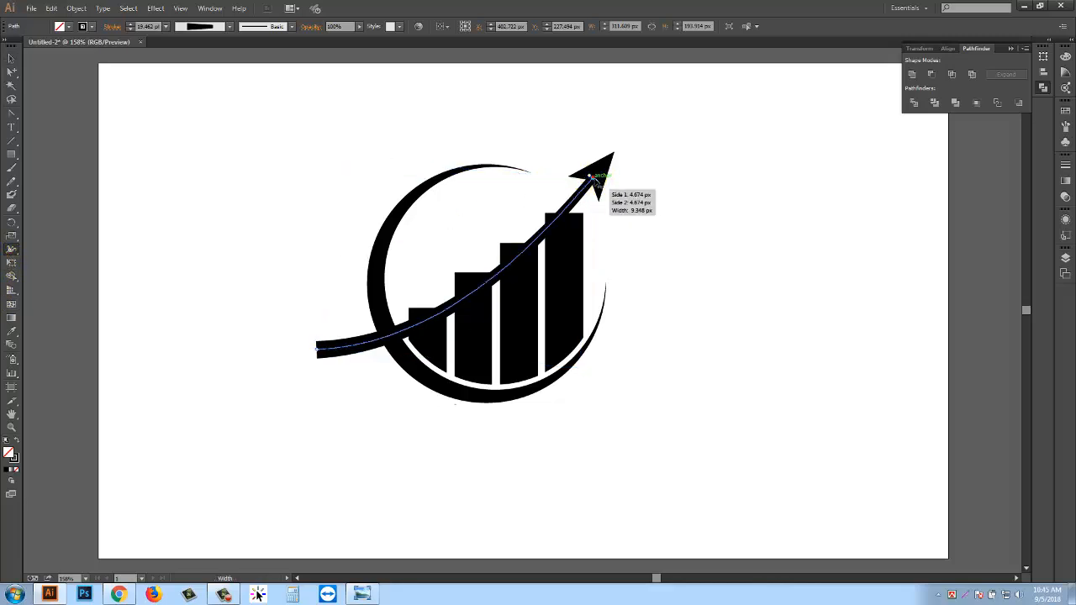
pyautogui.moveTo(594, 180); pyautogui.dragTo(592, 181)
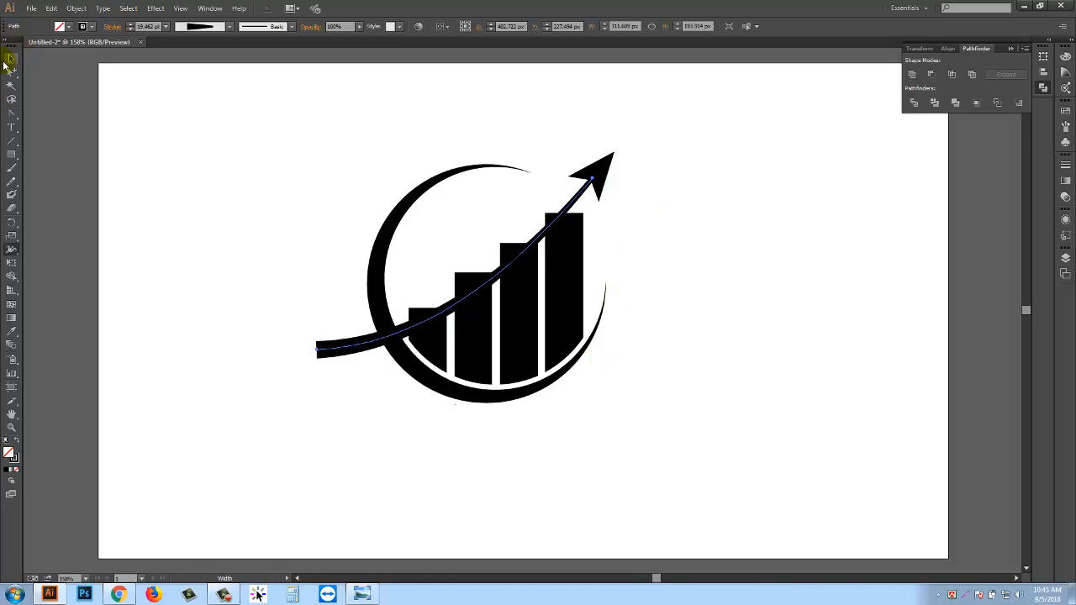
pyautogui.click(11, 59)
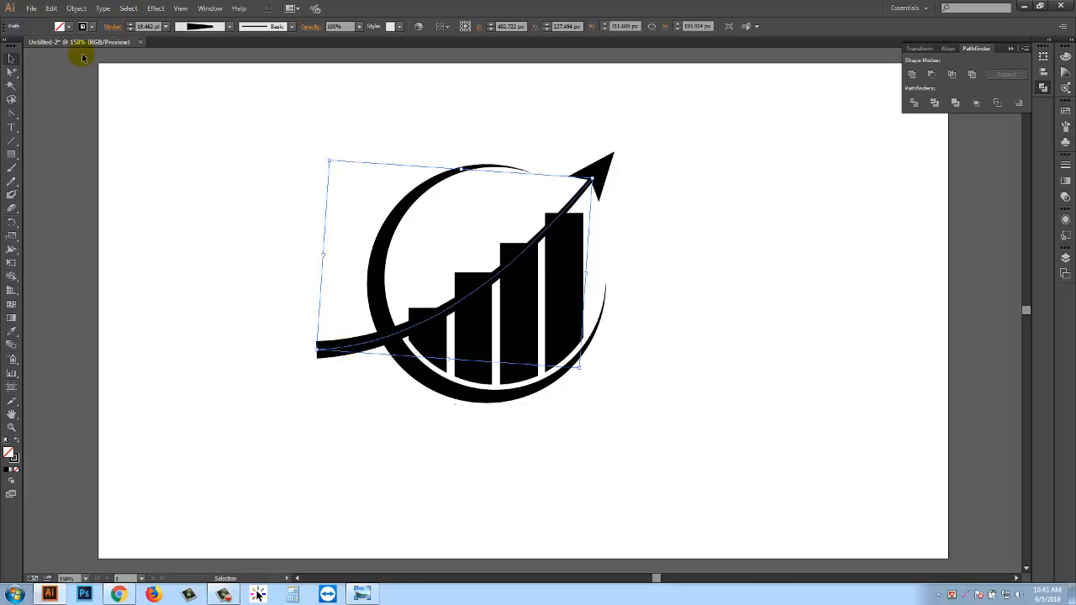
# Expand the arrow's appearance so its variable-width stroke and arrowhead become filled shapes.
pyautogui.click(76, 8)
pyautogui.click(102, 143)
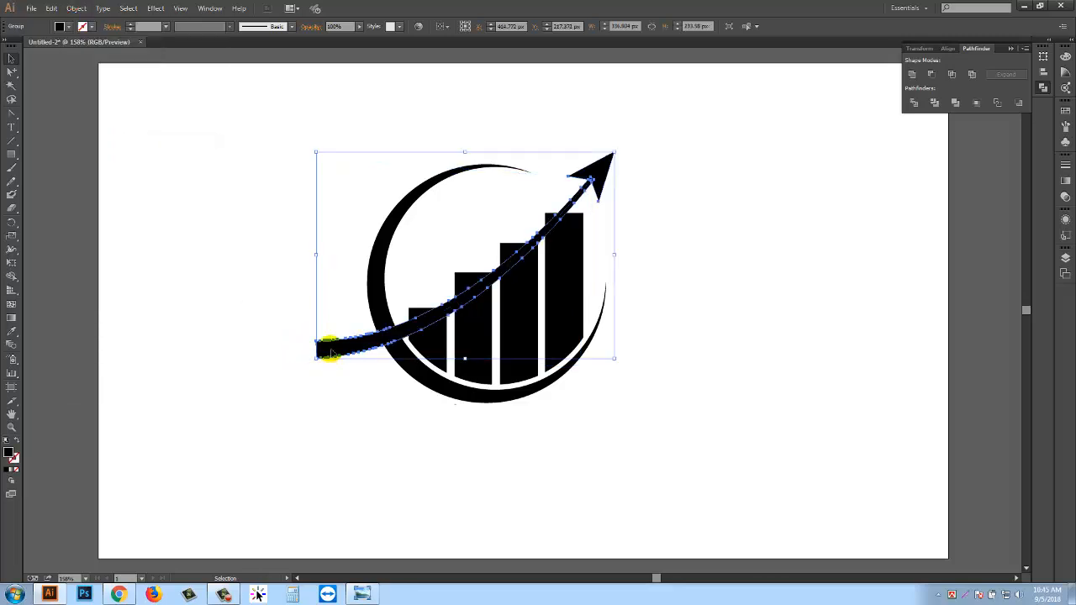
pyautogui.click(75, 9)
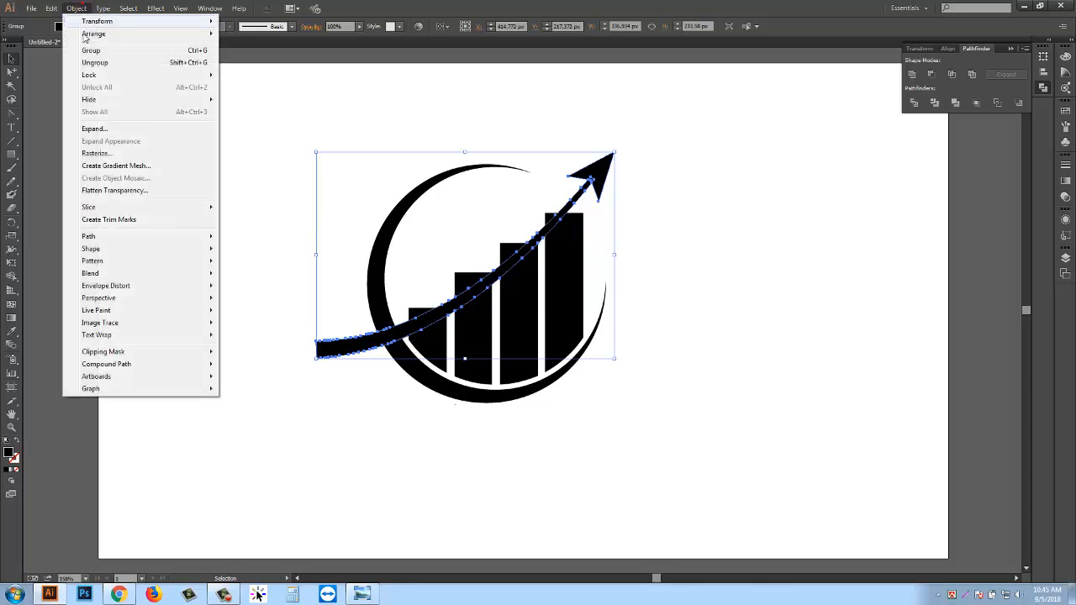
pyautogui.click(110, 130)
pyautogui.click(719, 285)
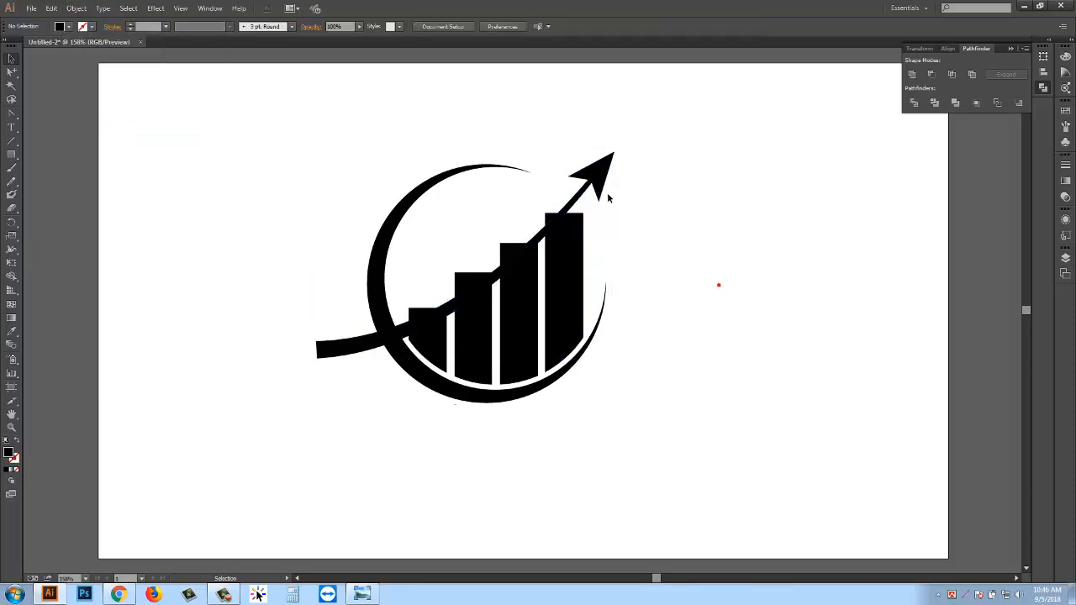
# Unite the expanded arrow's head and shaft into a single path with the Pathfinder and check its selection.
pyautogui.click(608, 196)
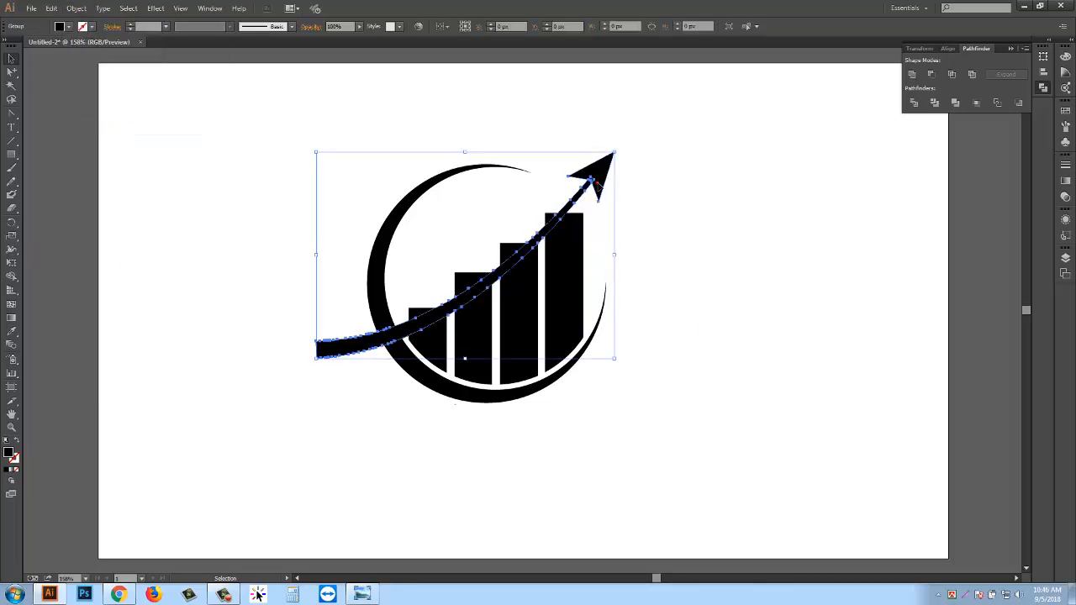
pyautogui.click(716, 181)
pyautogui.click(599, 172)
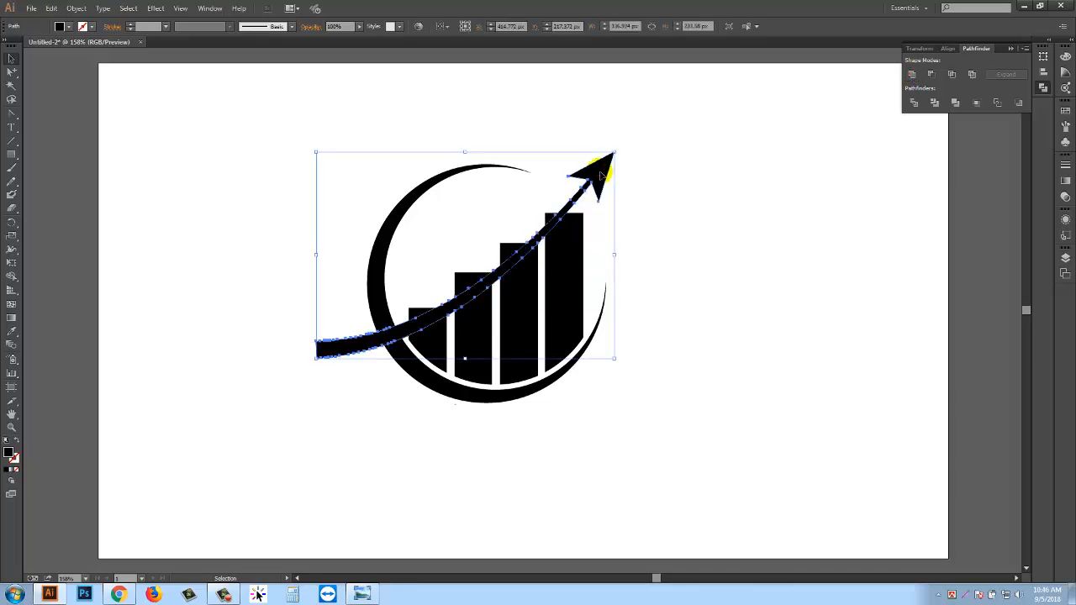
pyautogui.click(683, 206)
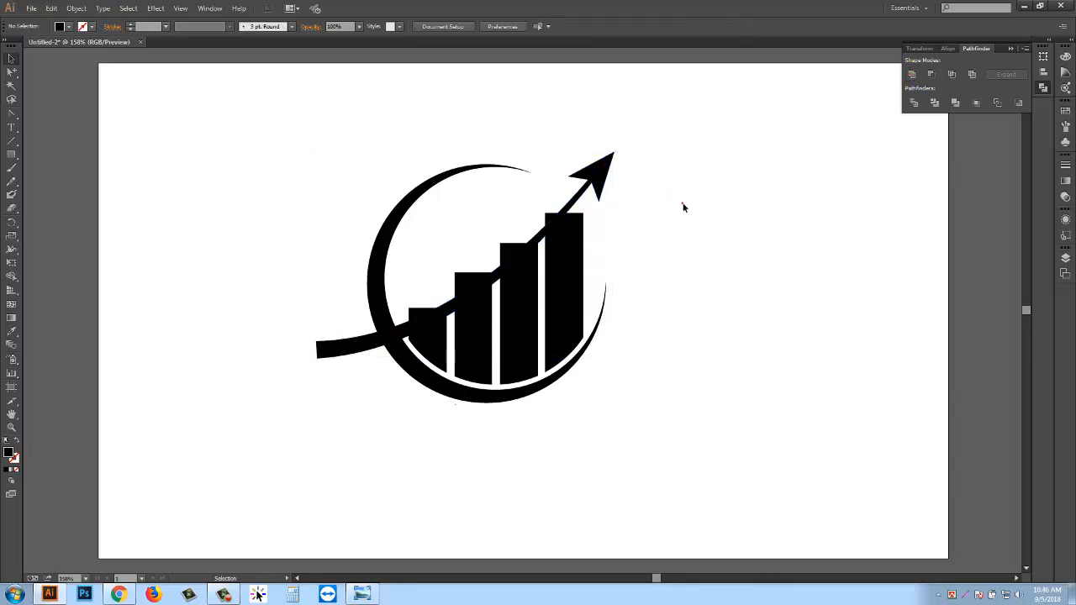
pyautogui.click(370, 341)
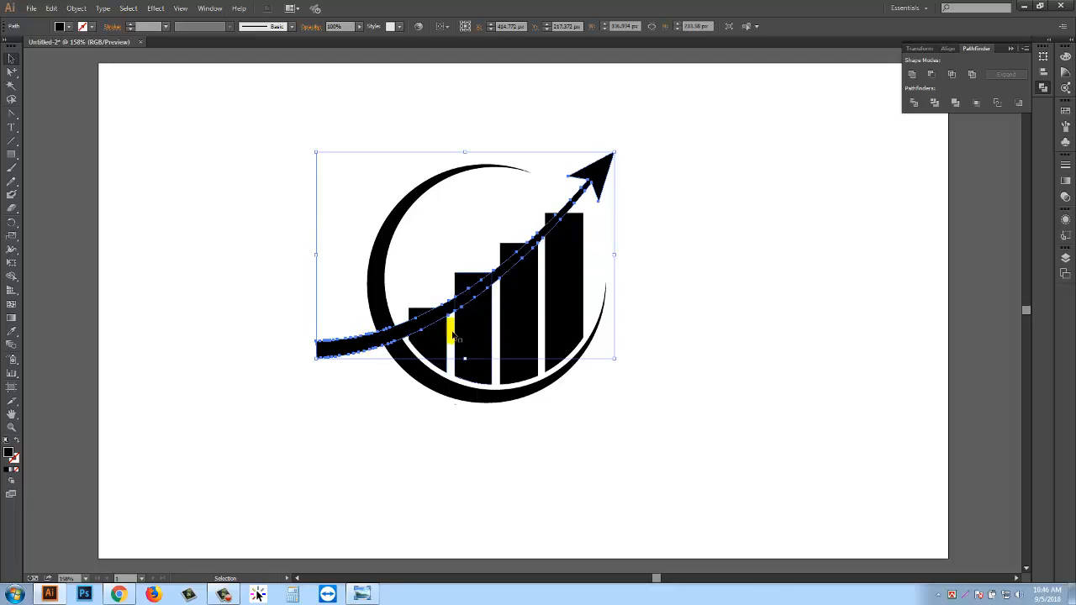
pyautogui.click(396, 434)
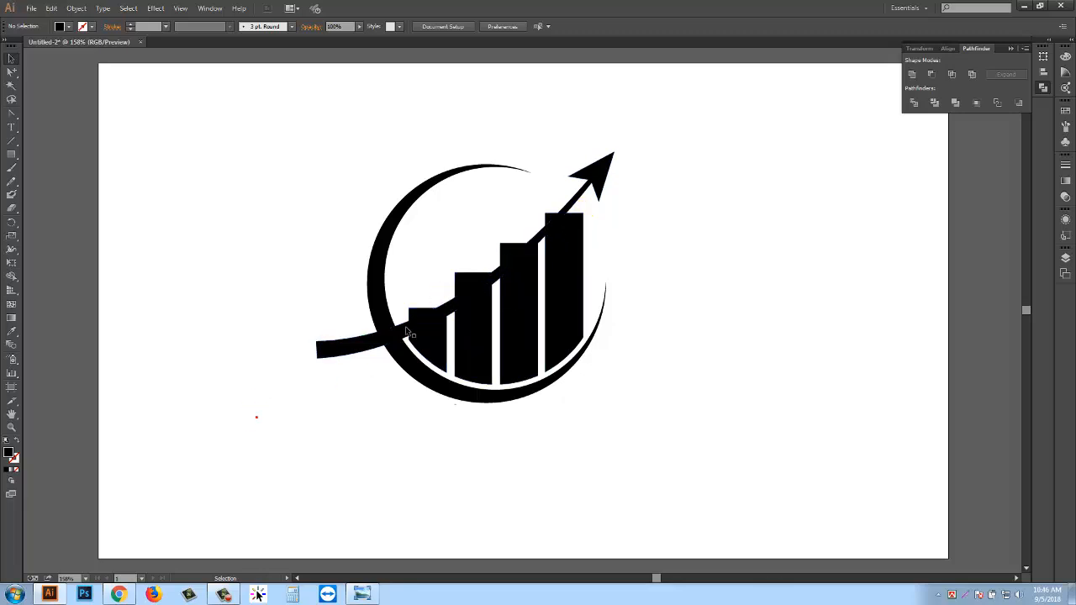
# Offset the arrow's path outward by 6 px with miter joins and a miter limit of 4.
pyautogui.click(600, 172)
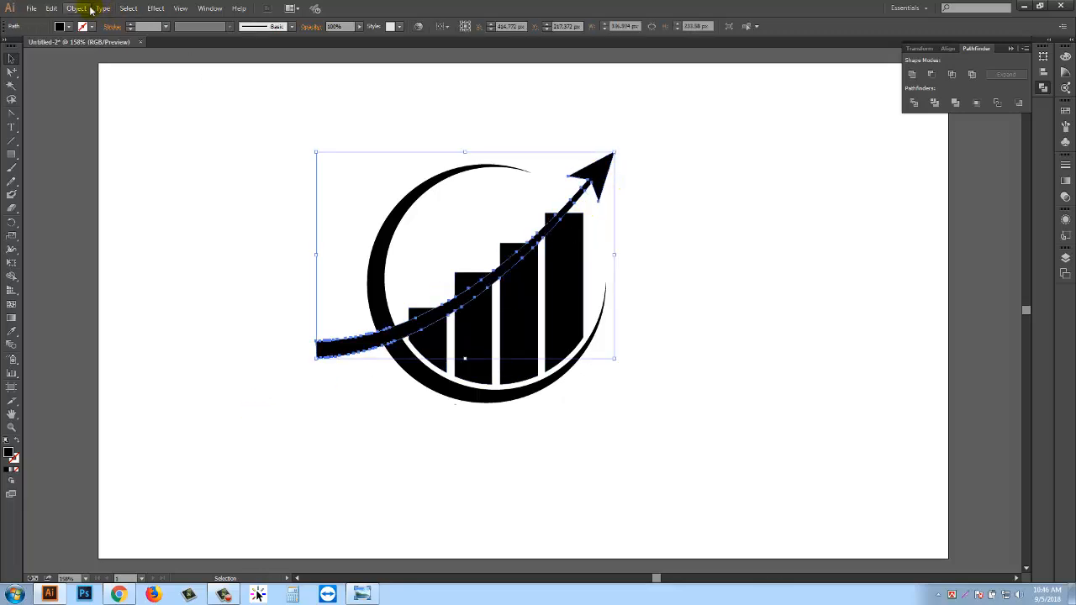
pyautogui.click(87, 10)
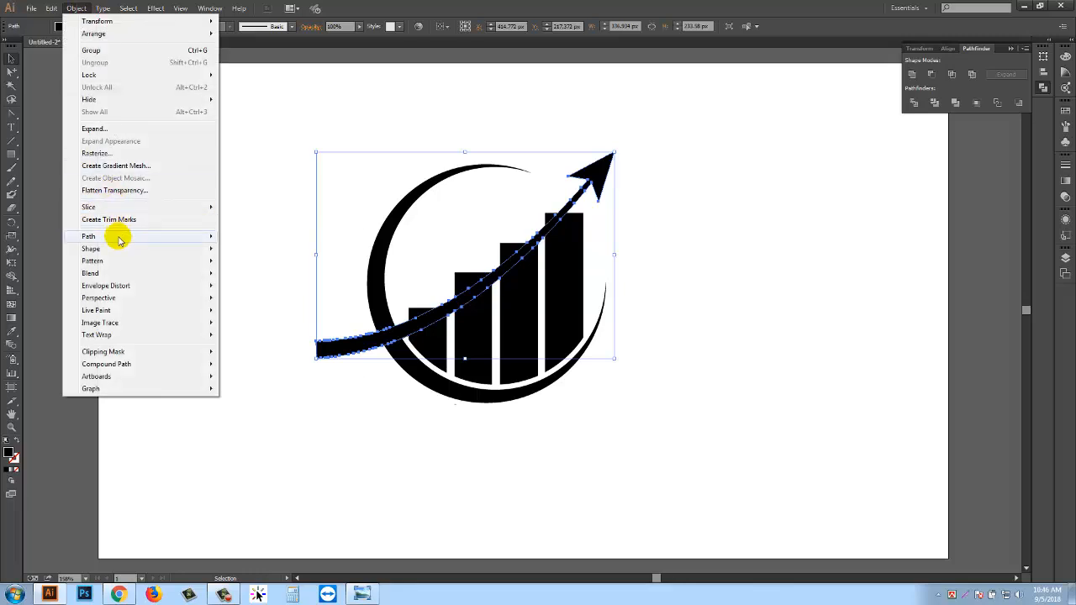
pyautogui.moveTo(210, 239)
pyautogui.click(267, 276)
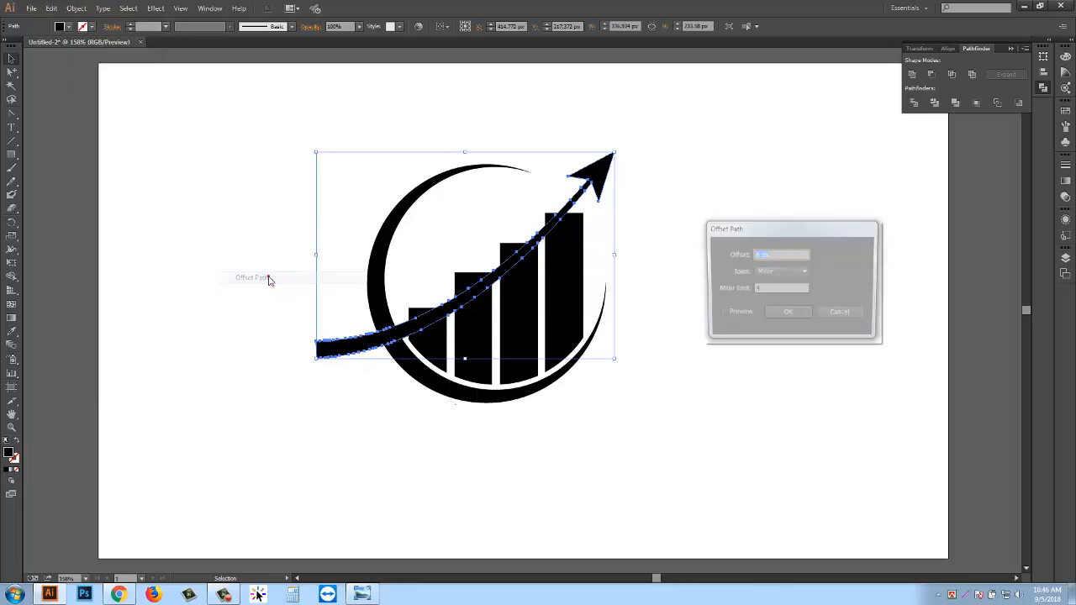
pyautogui.click(743, 316)
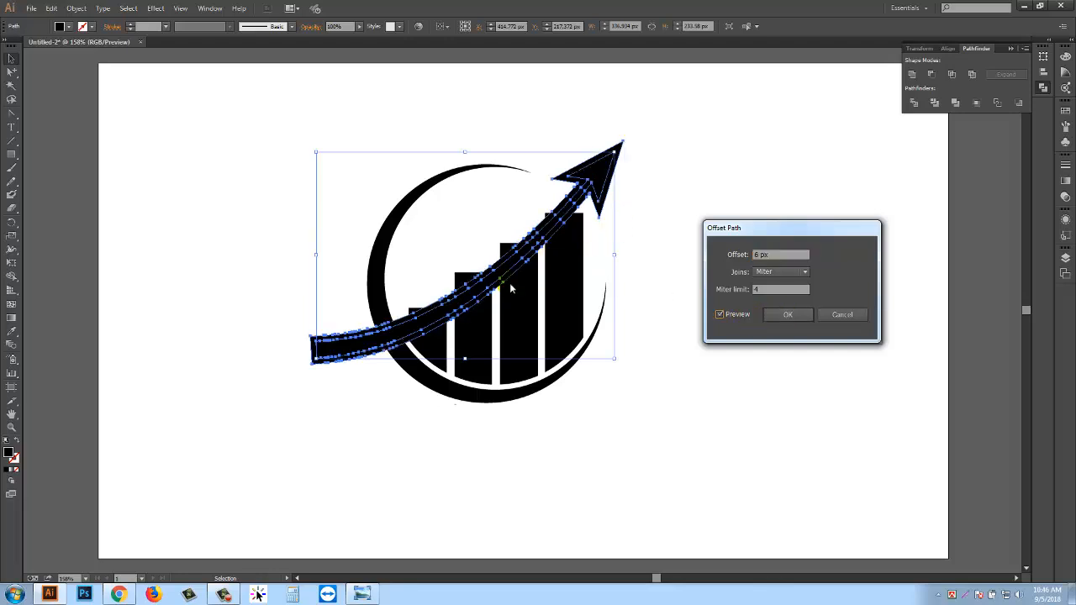
pyautogui.click(799, 264)
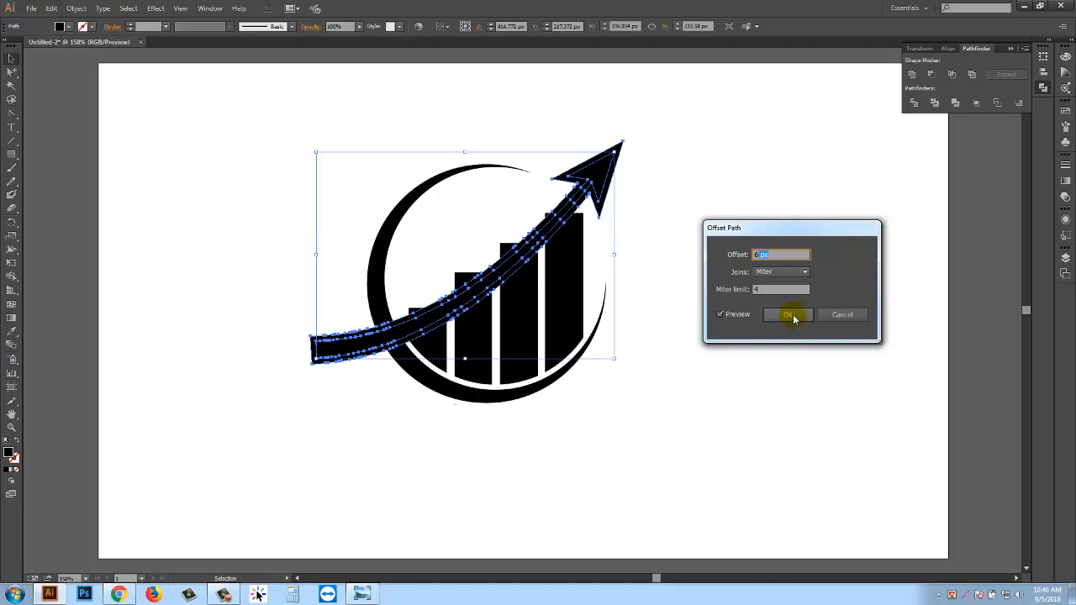
pyautogui.click(793, 316)
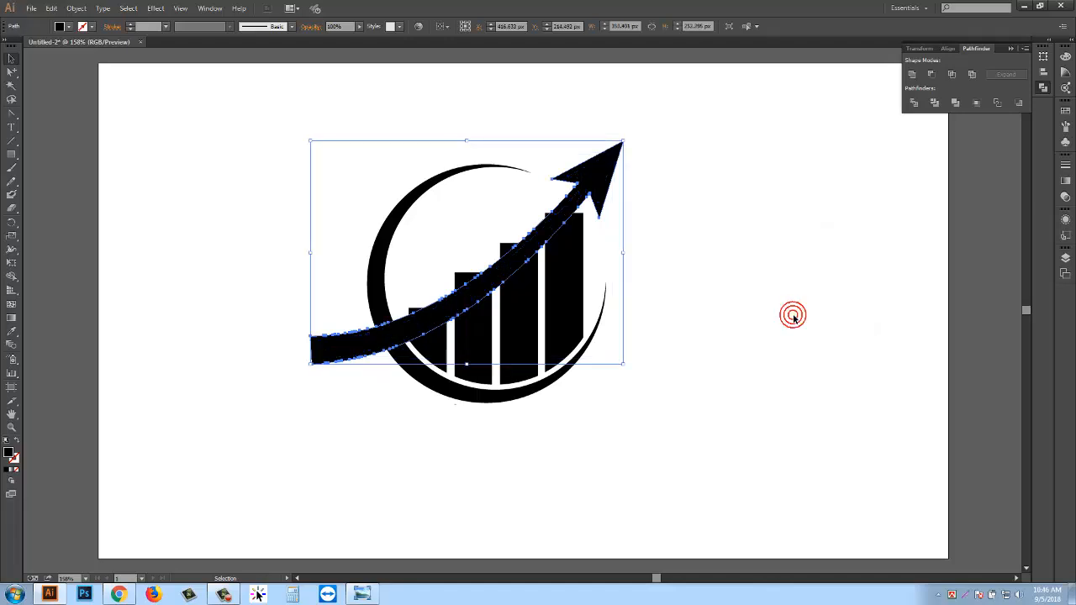
# Divide the four bars with the arrow's offset outline using the Pathfinder, and ungroup the resulting pieces.
pyautogui.keyDown('shift'); pyautogui.click(566, 313); pyautogui.keyUp('shift')
pyautogui.keyDown('shift'); pyautogui.click(521, 324); pyautogui.keyUp('shift')
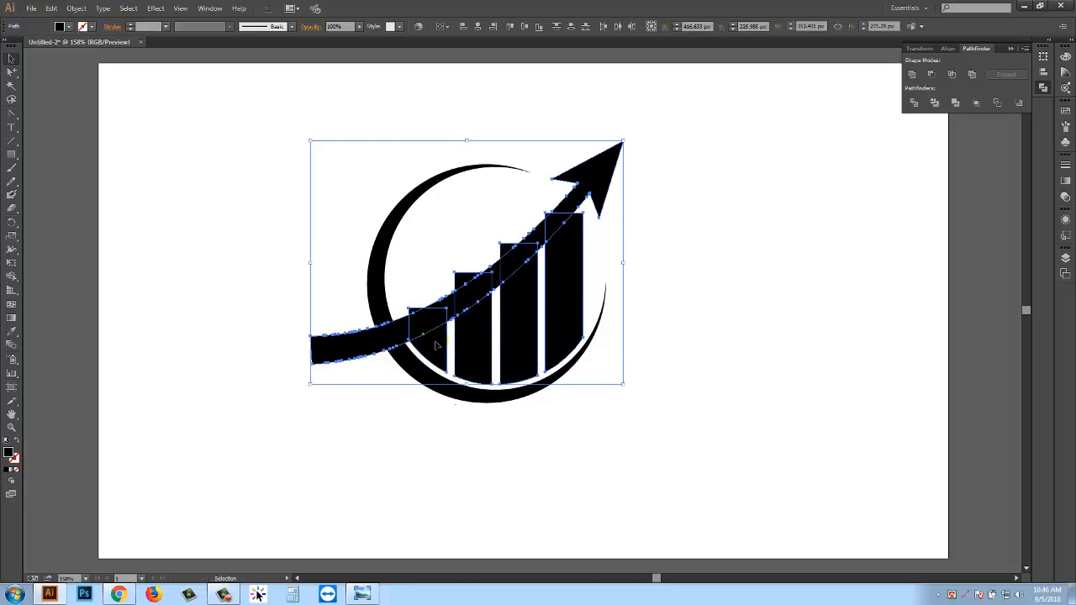
pyautogui.click(914, 102)
pyautogui.click(776, 172)
pyautogui.click(580, 185)
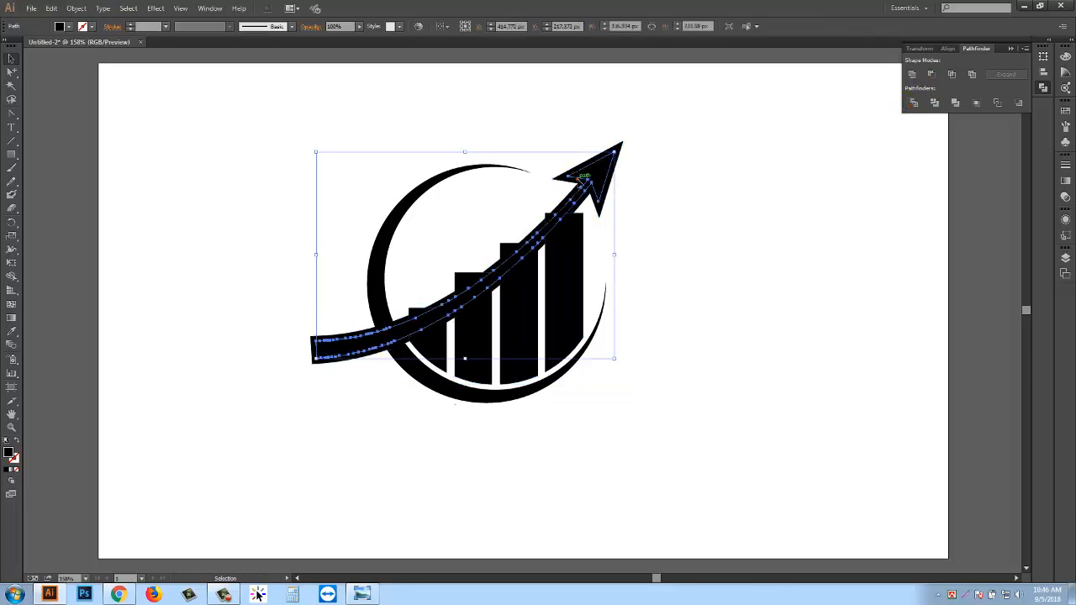
pyautogui.rightClick(578, 182)
pyautogui.click(772, 223)
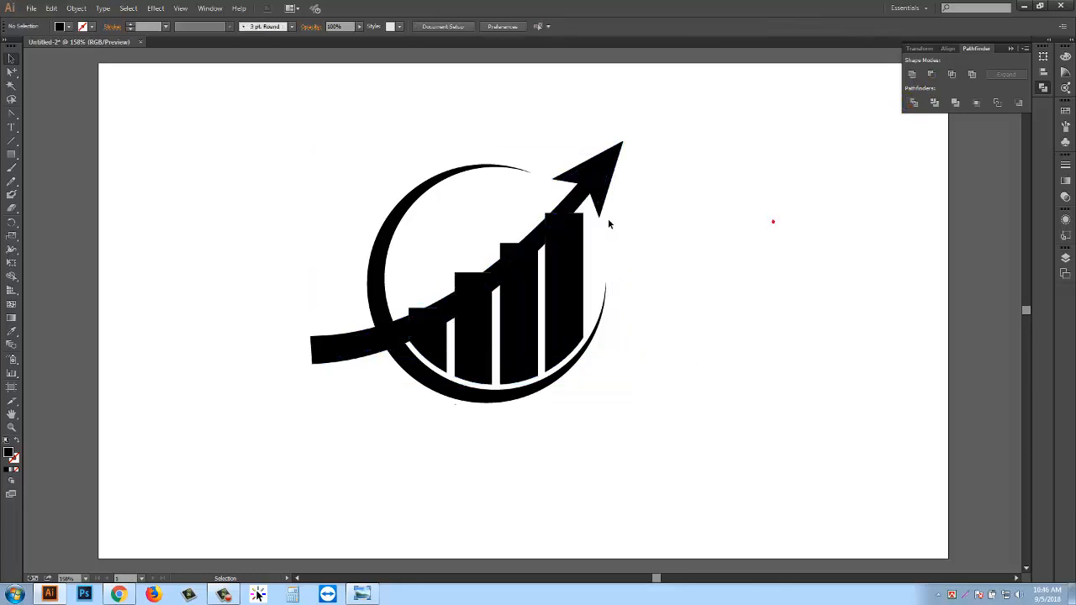
pyautogui.click(568, 243)
pyautogui.rightClick(565, 242)
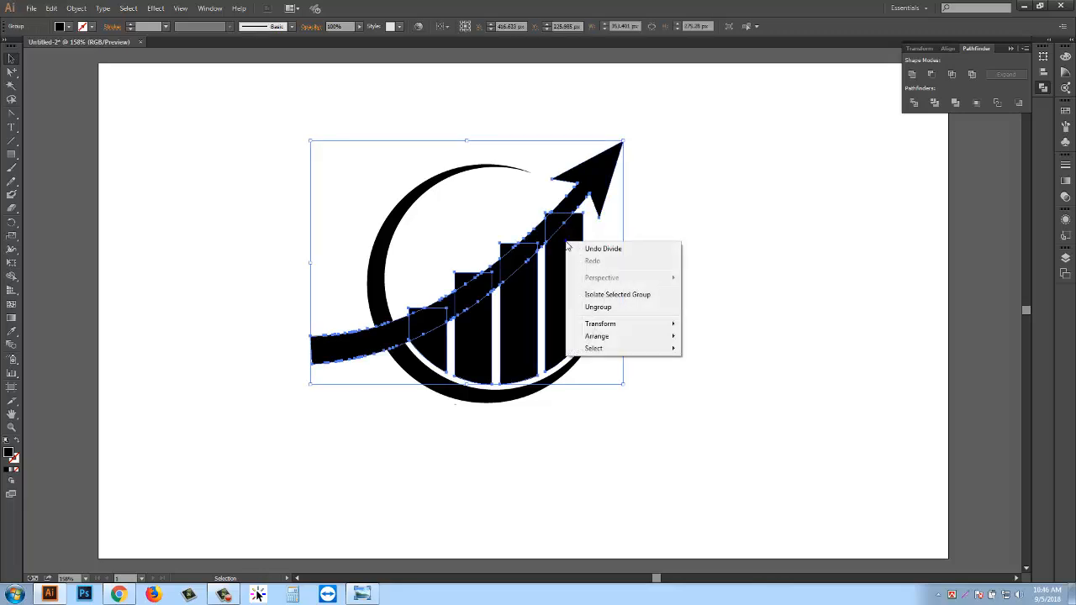
pyautogui.click(597, 308)
pyautogui.click(832, 275)
# Delete the offset outline's arrowhead piece, the tallest bar's cut-off corner and the pieces above the third bar.
pyautogui.click(568, 193)
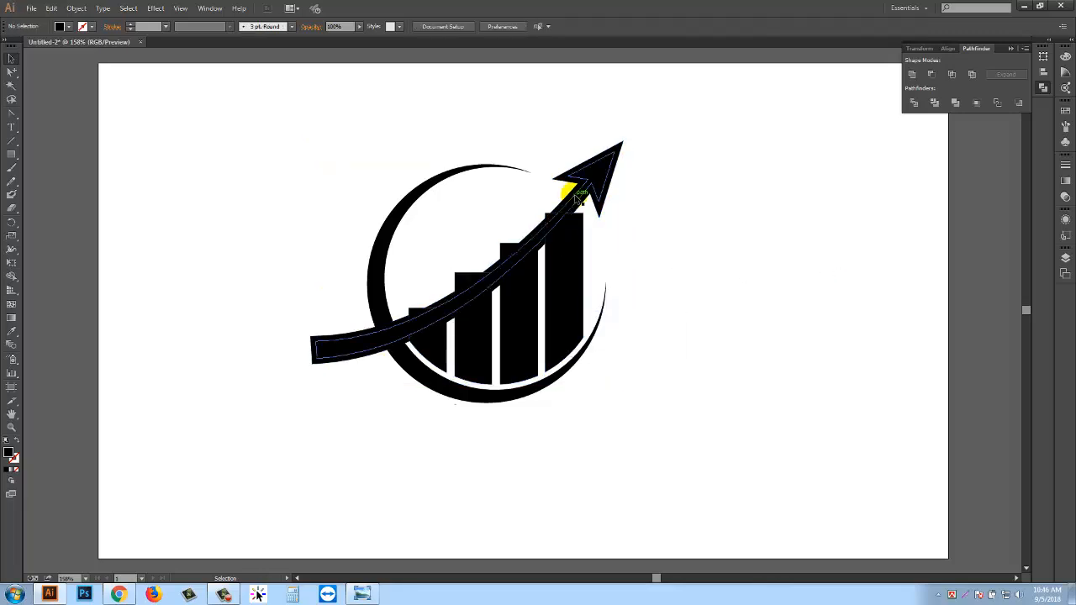
pyautogui.click(569, 196)
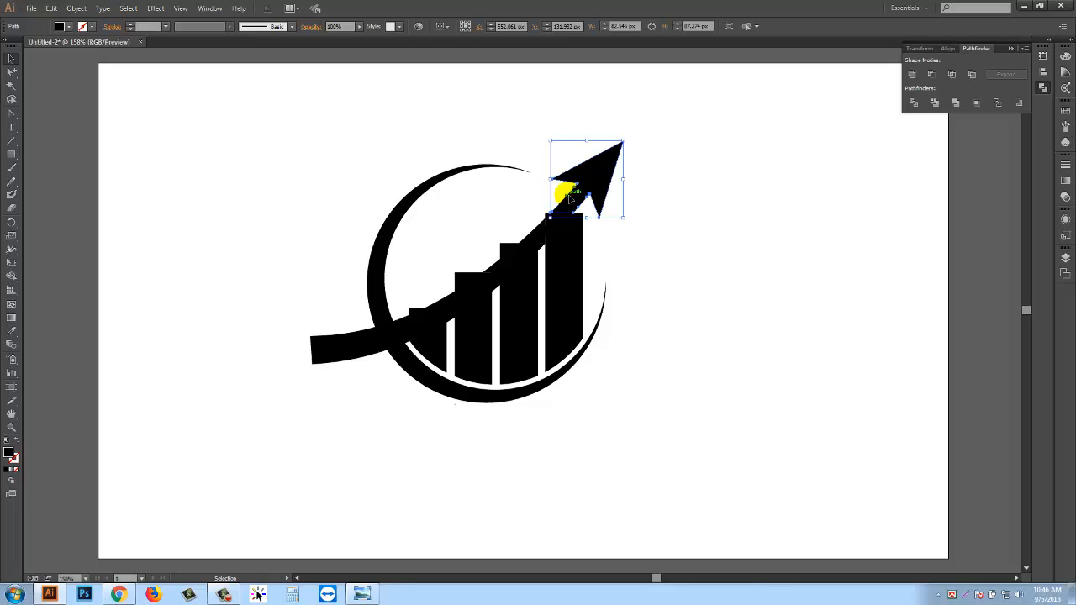
pyautogui.press('Delete')
pyautogui.click(546, 216)
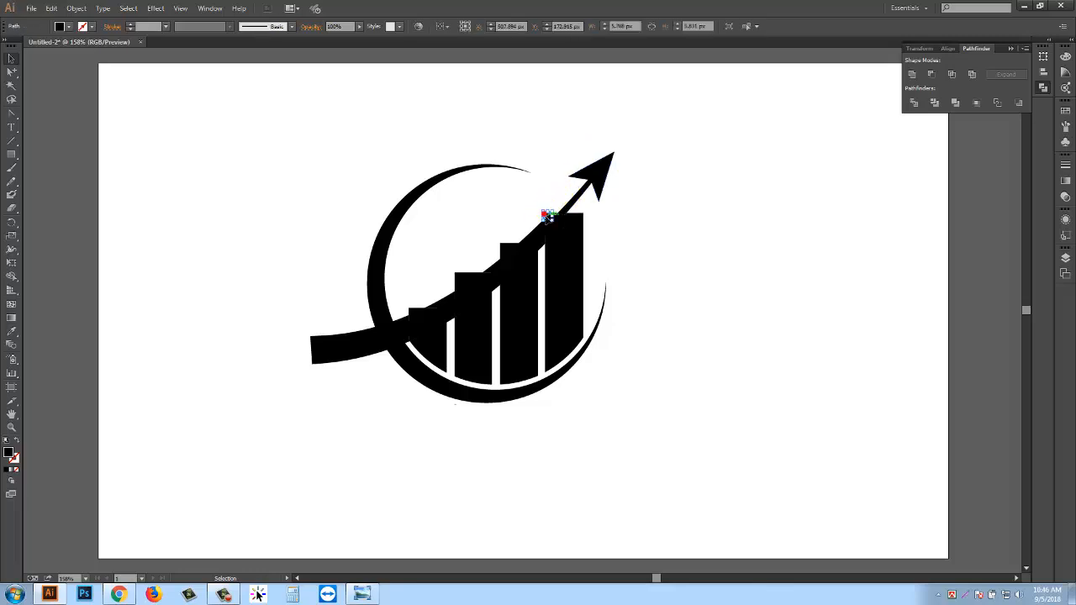
pyautogui.press('Delete')
pyautogui.click(514, 246)
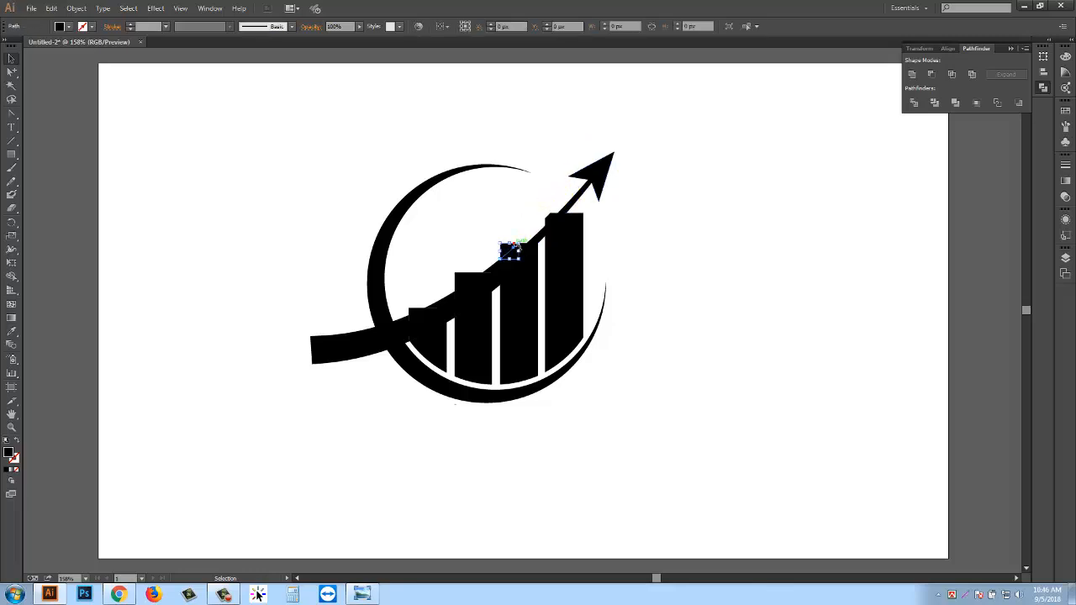
pyautogui.press('Delete')
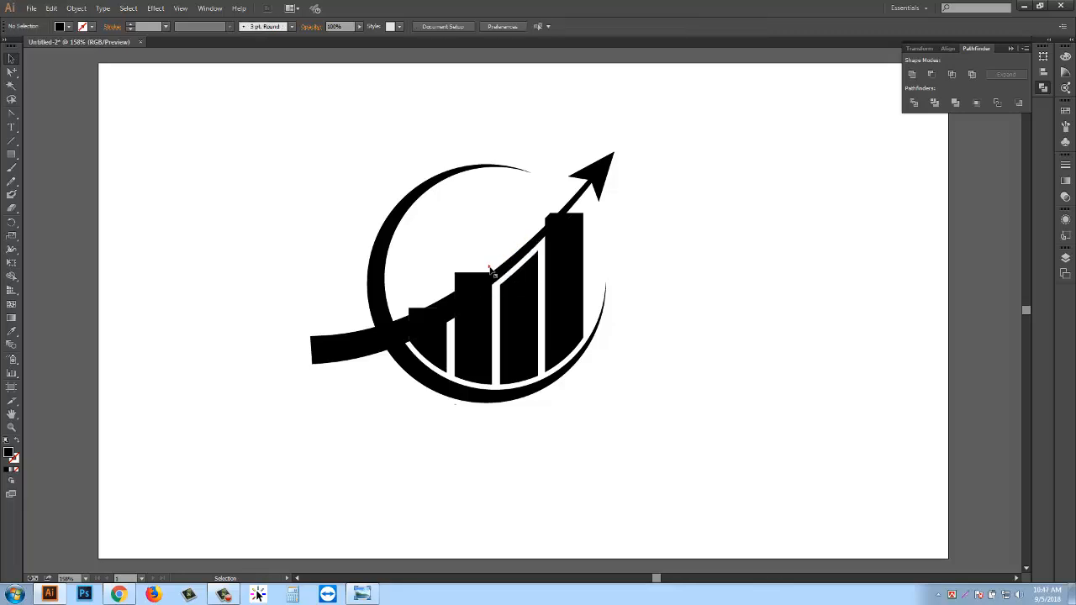
# Delete the remaining offset pieces and bar tops along the arrow's shaft and tail, leaving a gap between arrow and bars.
pyautogui.click(474, 282)
pyautogui.press('Delete')
pyautogui.click(441, 296)
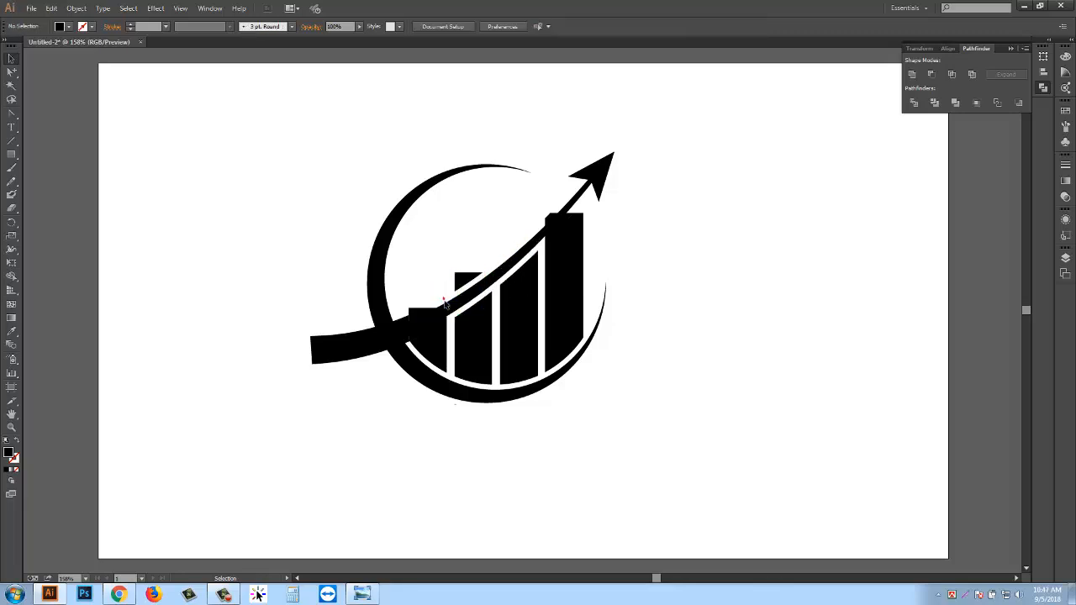
pyautogui.click(398, 323)
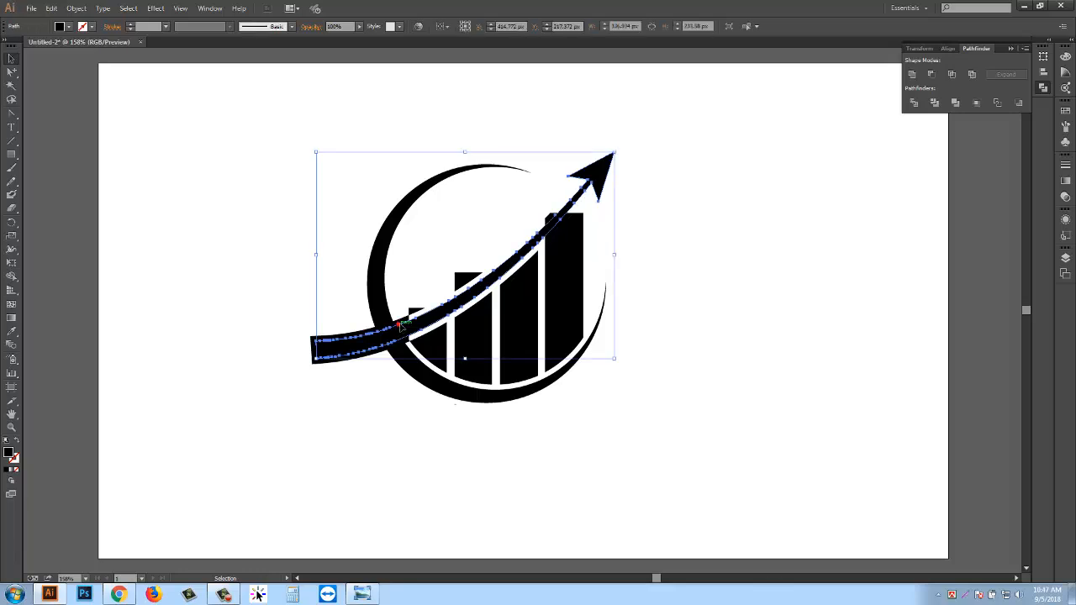
pyautogui.click(401, 319)
pyautogui.press('Delete')
pyautogui.click(424, 309)
pyautogui.press('Delete')
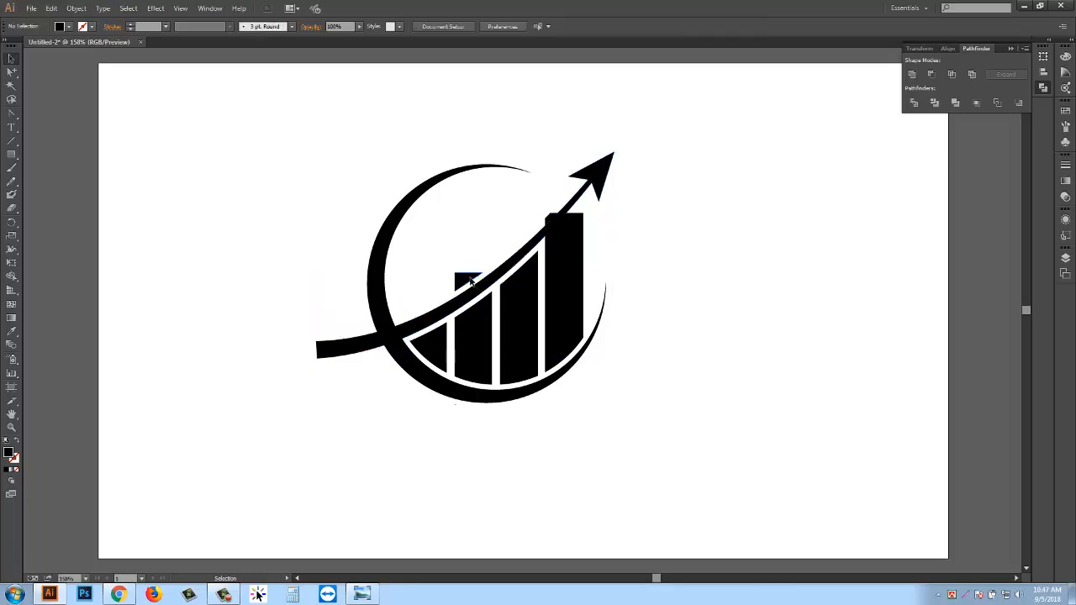
pyautogui.click(548, 213)
pyautogui.press('Delete')
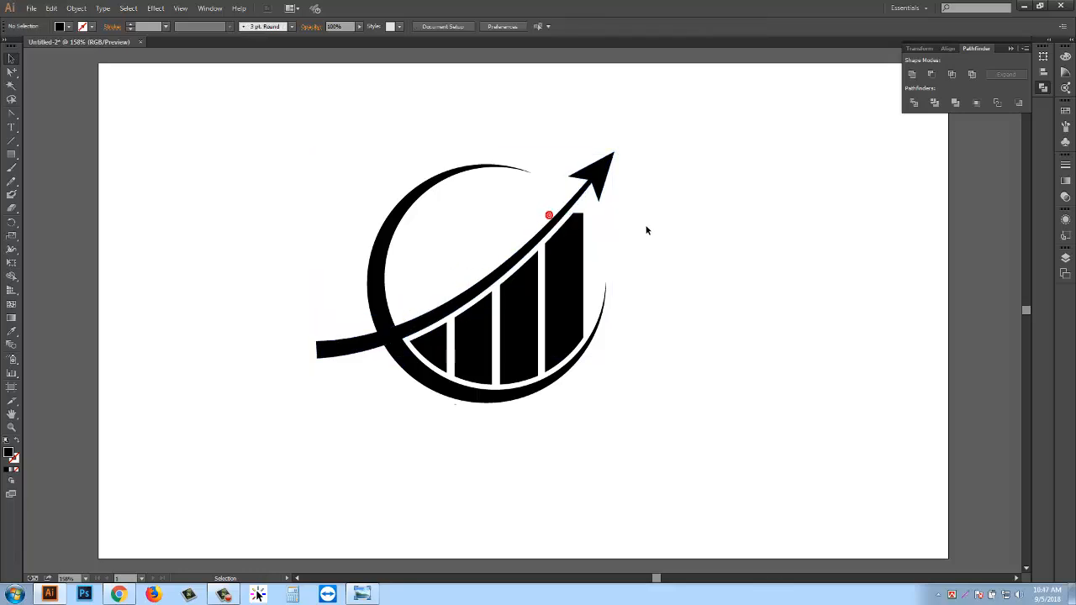
pyautogui.click(647, 229)
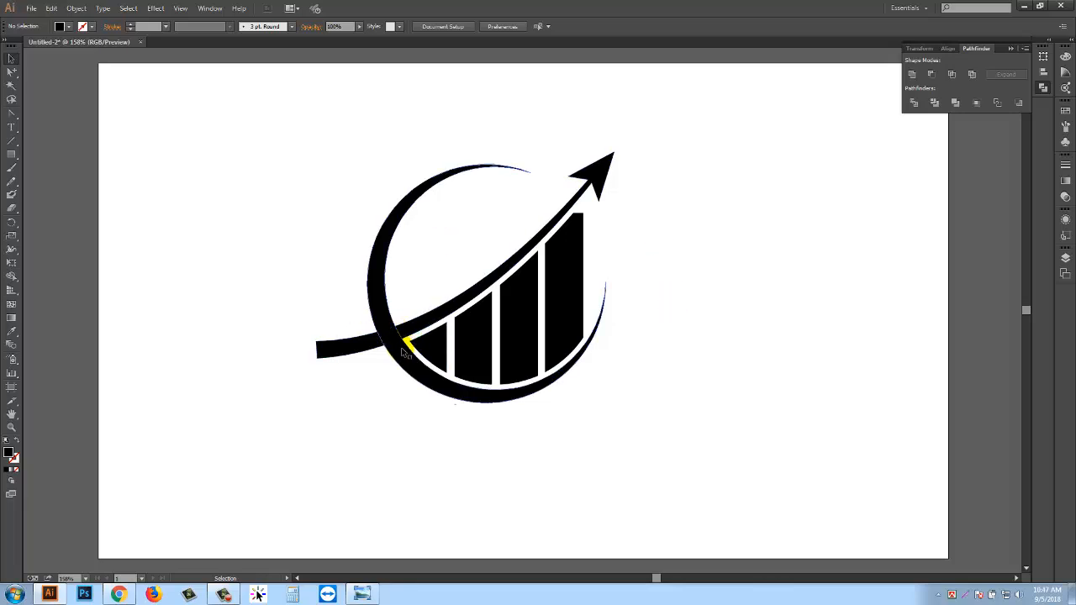
# Offset the crescent ring's path outward by 6 px with miter joins.
pyautogui.click(420, 376)
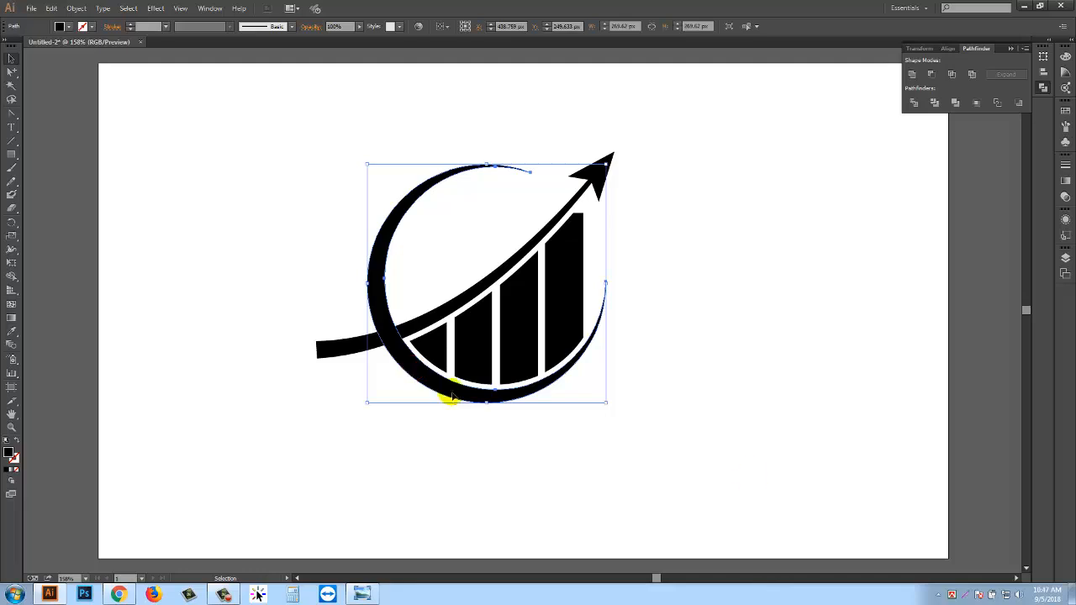
pyautogui.click(74, 10)
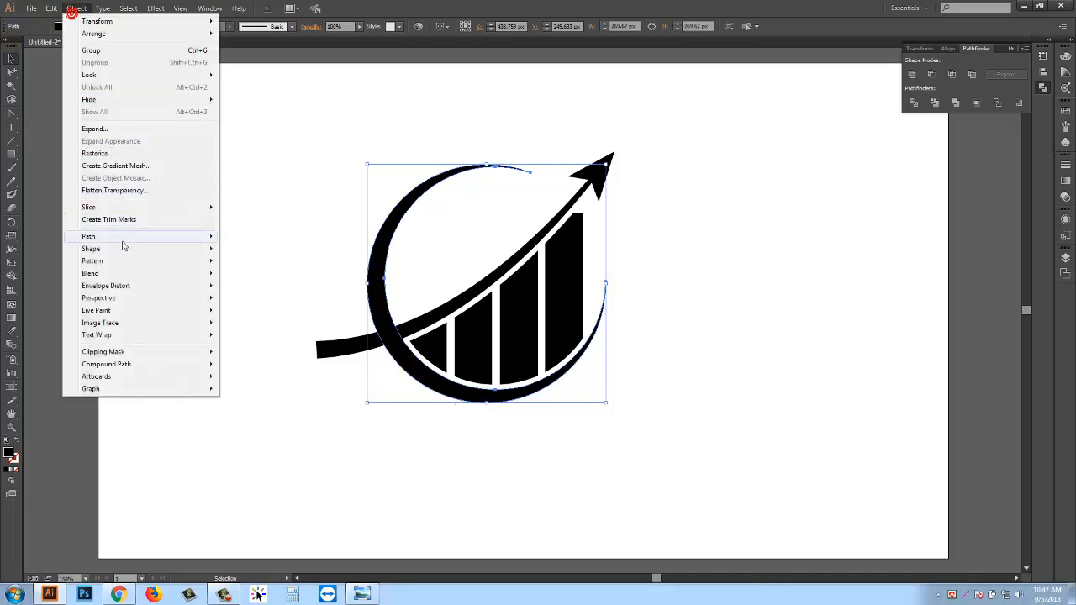
pyautogui.moveTo(192, 234)
pyautogui.click(255, 277)
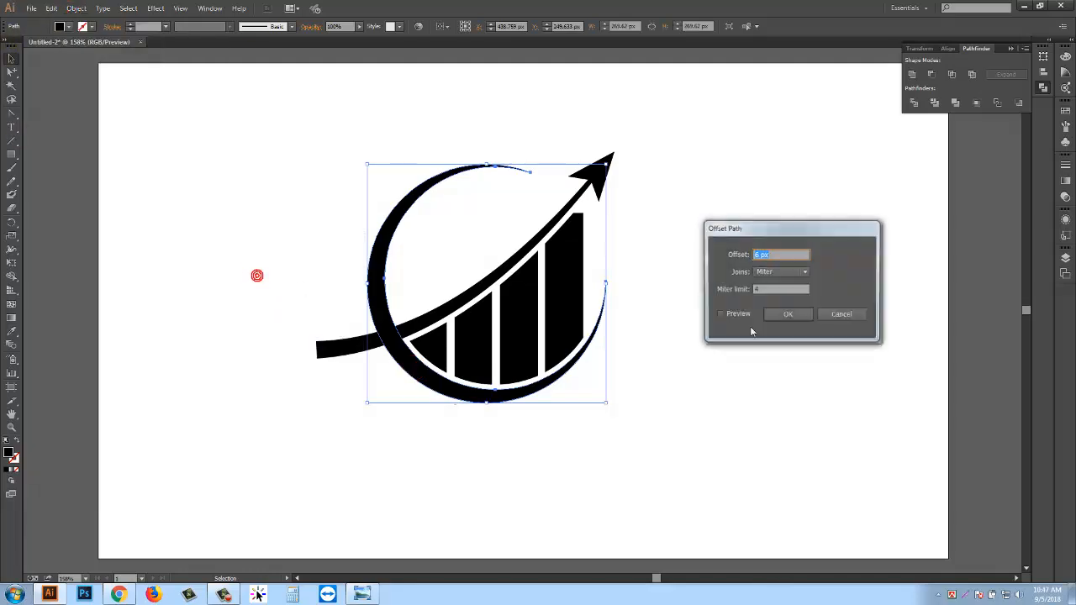
pyautogui.click(786, 317)
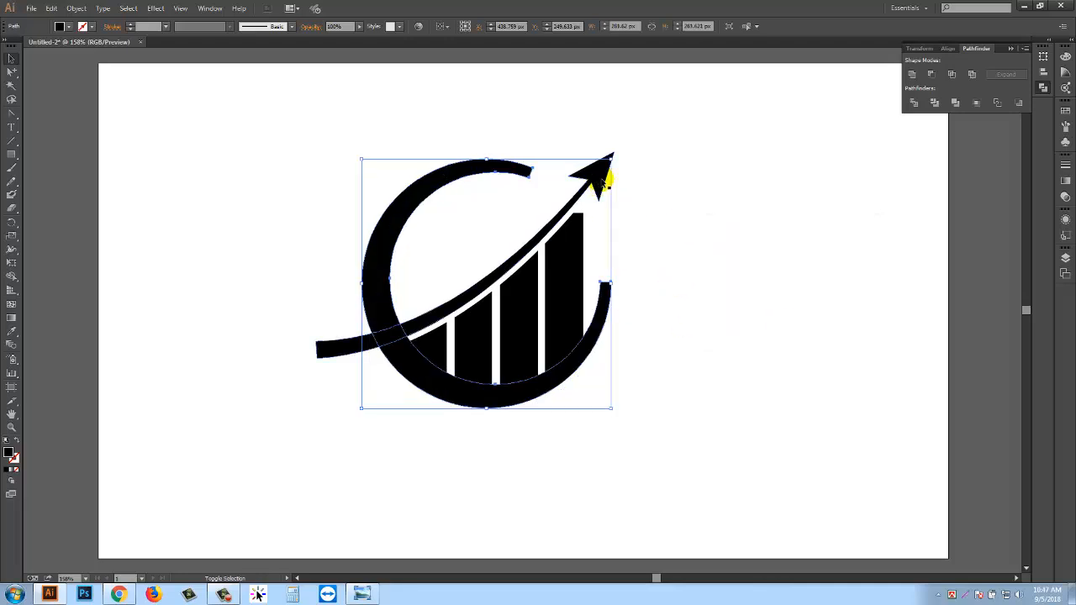
# Divide the arrow with the ring's offset outline using the Pathfinder, and ungroup the resulting pieces.
pyautogui.keyDown('shift'); pyautogui.click(603, 179); pyautogui.keyUp('shift')
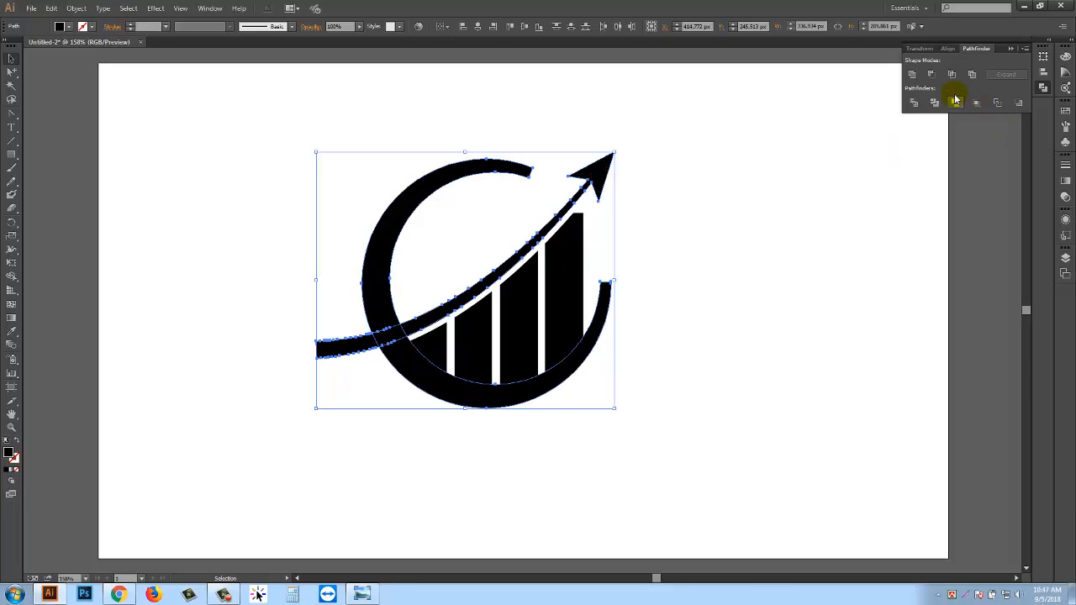
pyautogui.click(932, 75)
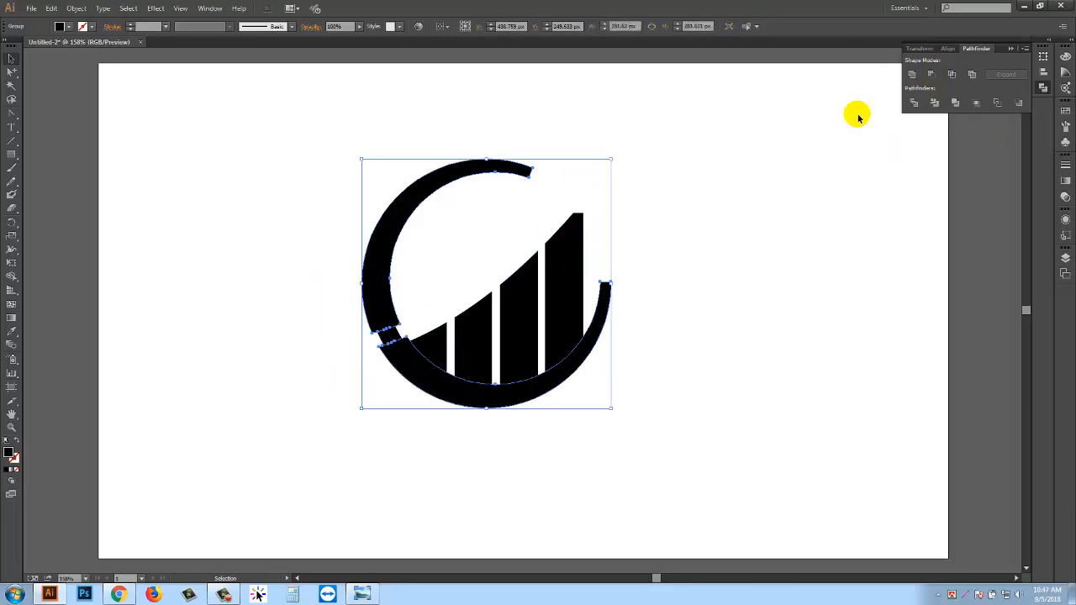
pyautogui.hotkey('ctrl', 'z')
pyautogui.click(914, 103)
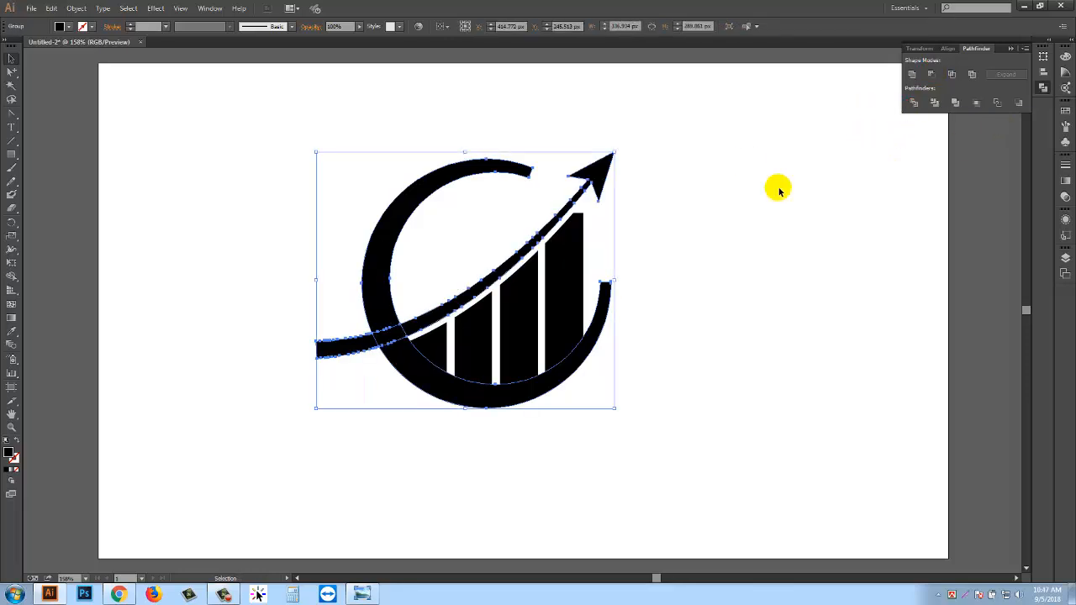
pyautogui.click(779, 192)
pyautogui.click(399, 185)
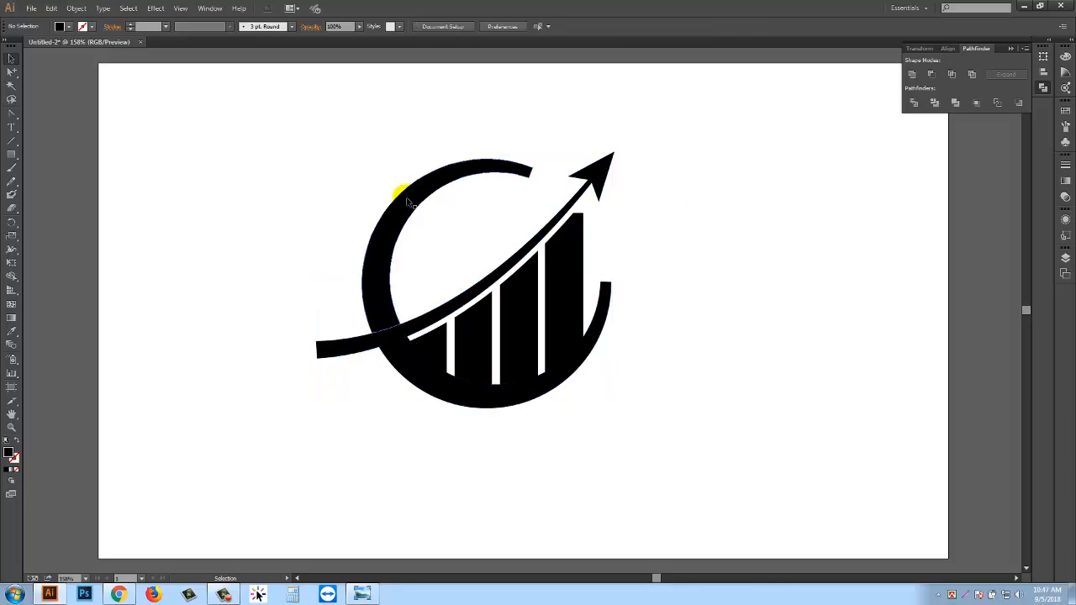
pyautogui.rightClick(407, 201)
pyautogui.click(446, 267)
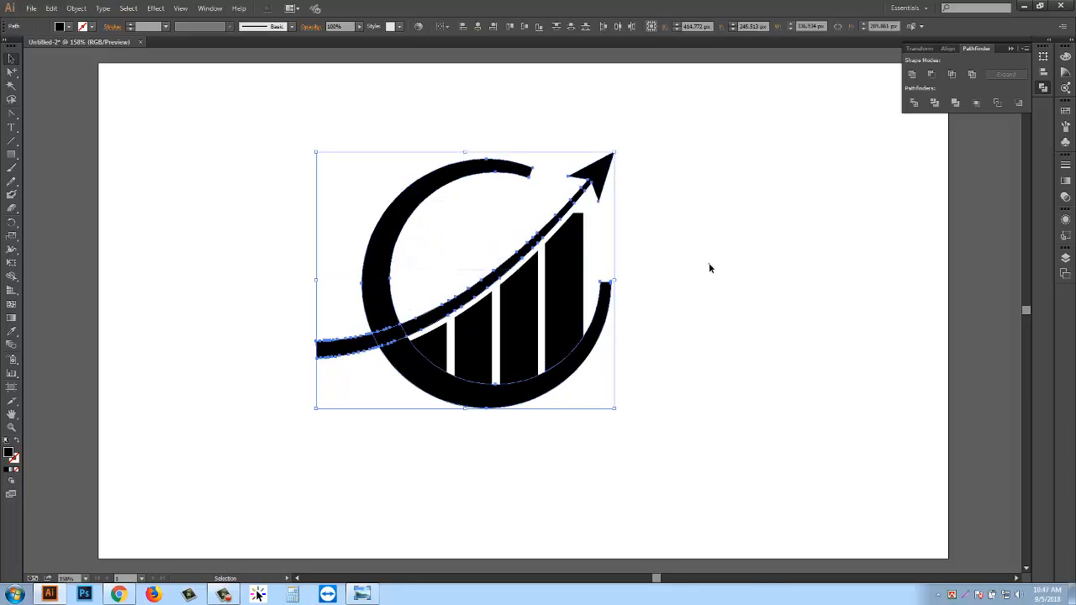
pyautogui.click(709, 263)
# Delete the ring's offset pieces, the overlapping shaft segment and the arrow's tail outside the ring, and check the trimmed arrow.
pyautogui.click(393, 304)
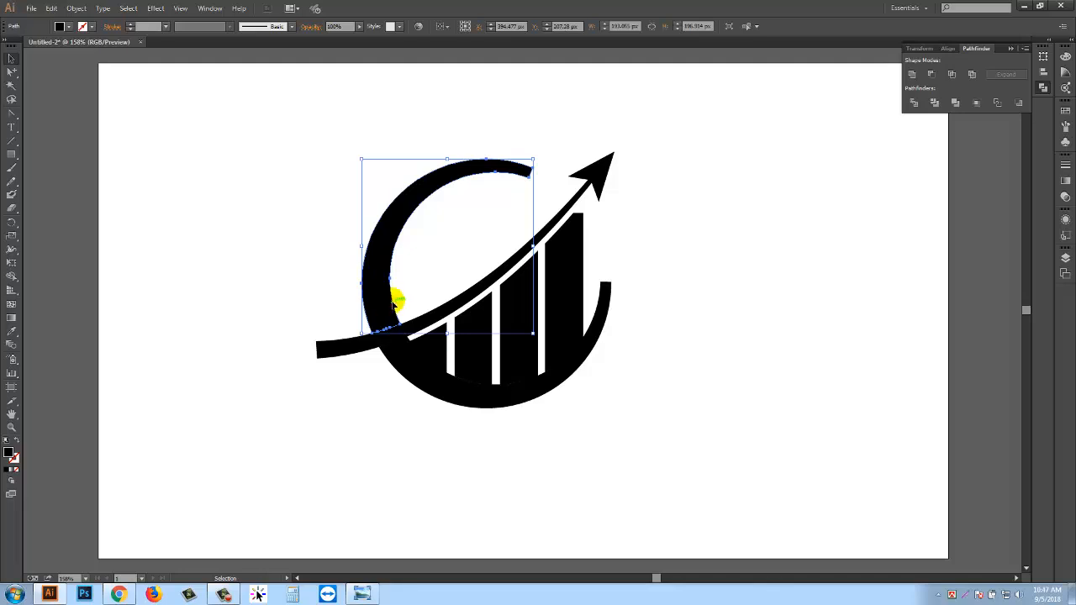
pyautogui.press('Delete')
pyautogui.click(403, 332)
pyautogui.press('Delete')
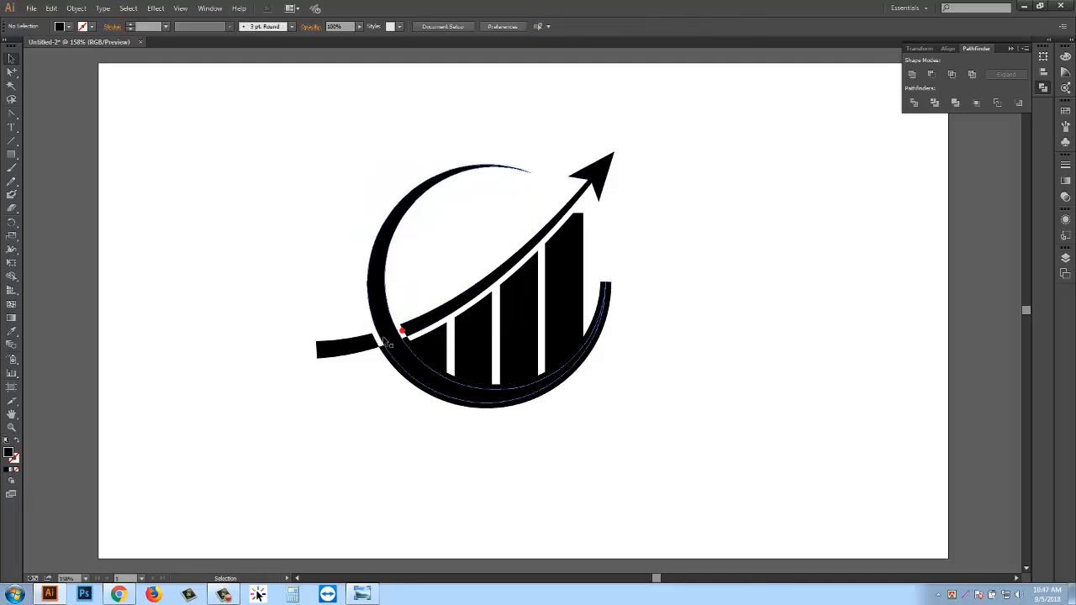
pyautogui.click(362, 340)
pyautogui.press('Delete')
pyautogui.click(388, 358)
pyautogui.press('Delete')
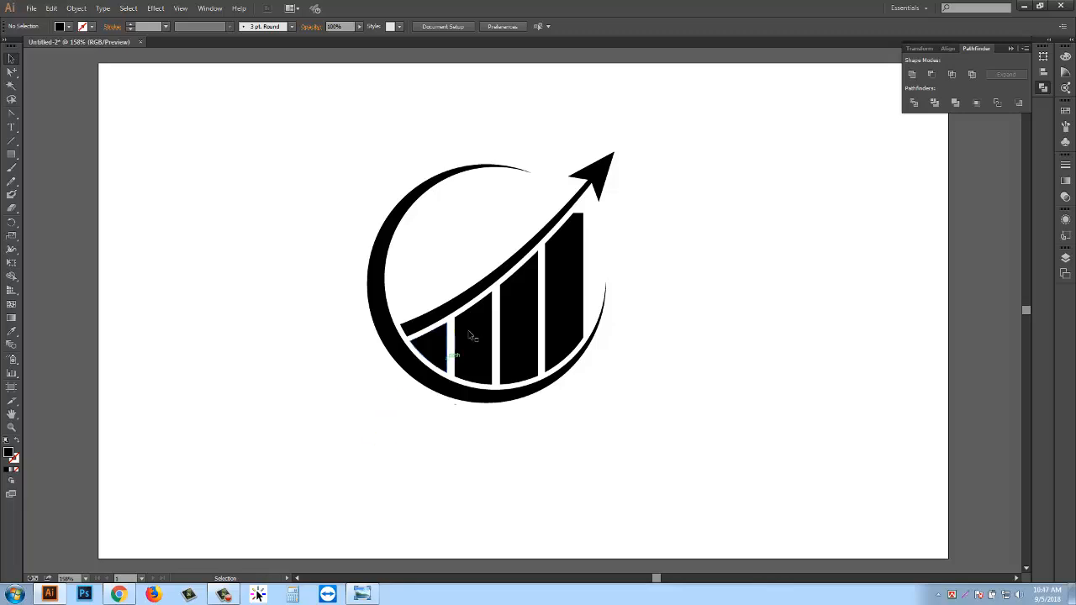
pyautogui.click(528, 253)
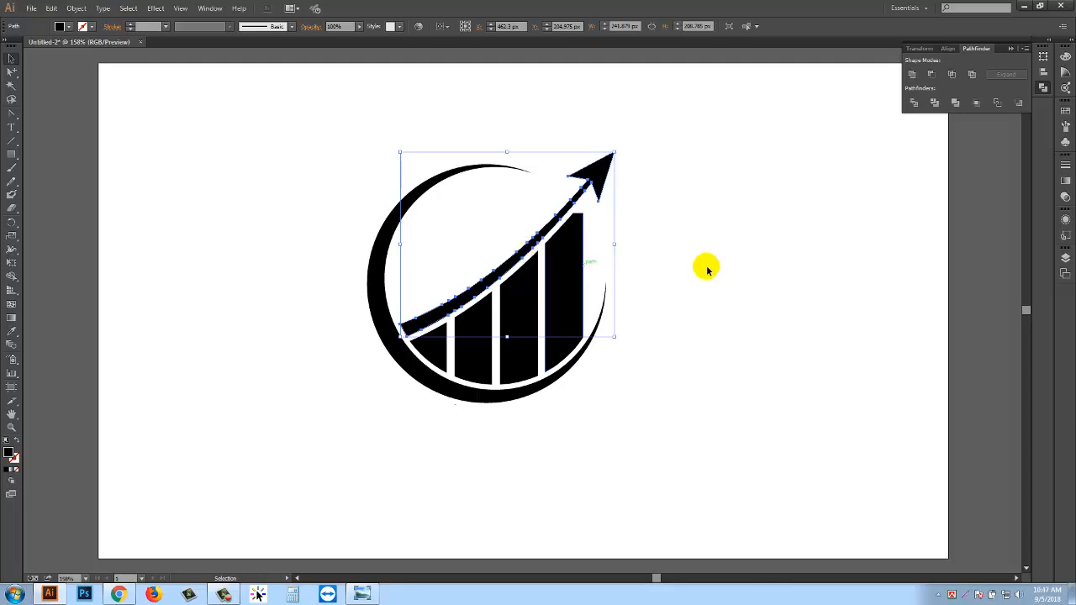
pyautogui.click(781, 263)
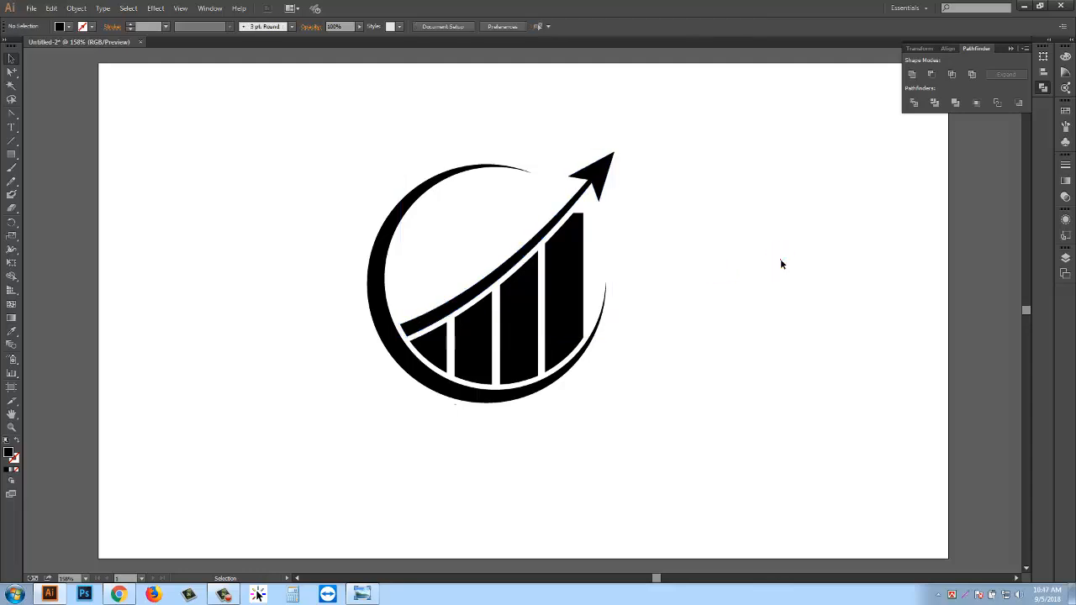
# Fill all four ascending bars with medium blue.
pyautogui.click(427, 452)
pyautogui.click(440, 356)
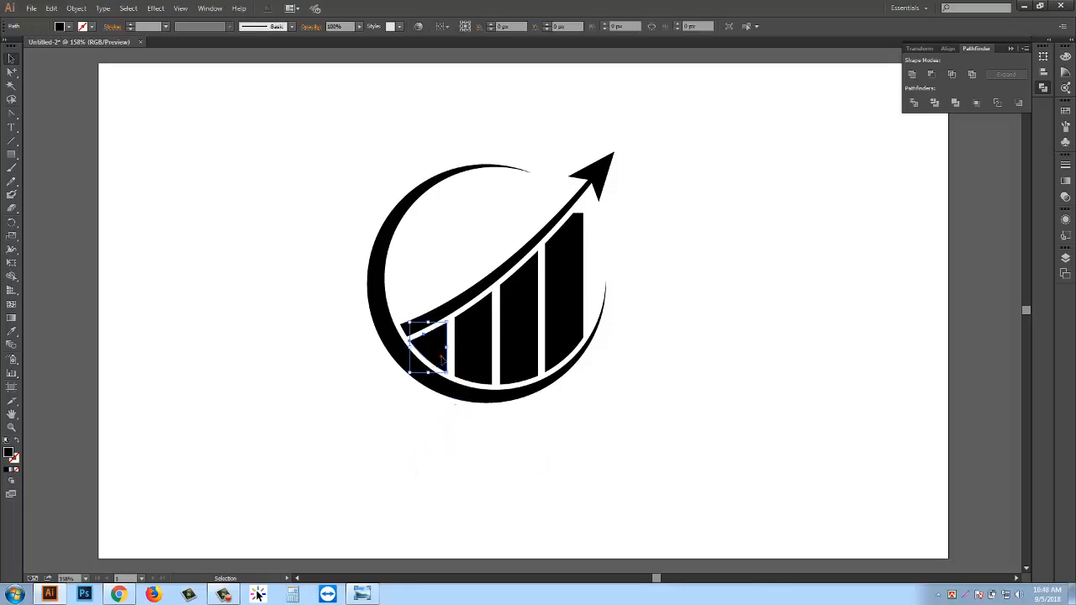
pyautogui.keyDown('shift'); pyautogui.click(467, 363); pyautogui.keyUp('shift')
pyautogui.keyDown('shift'); pyautogui.click(517, 336); pyautogui.keyUp('shift')
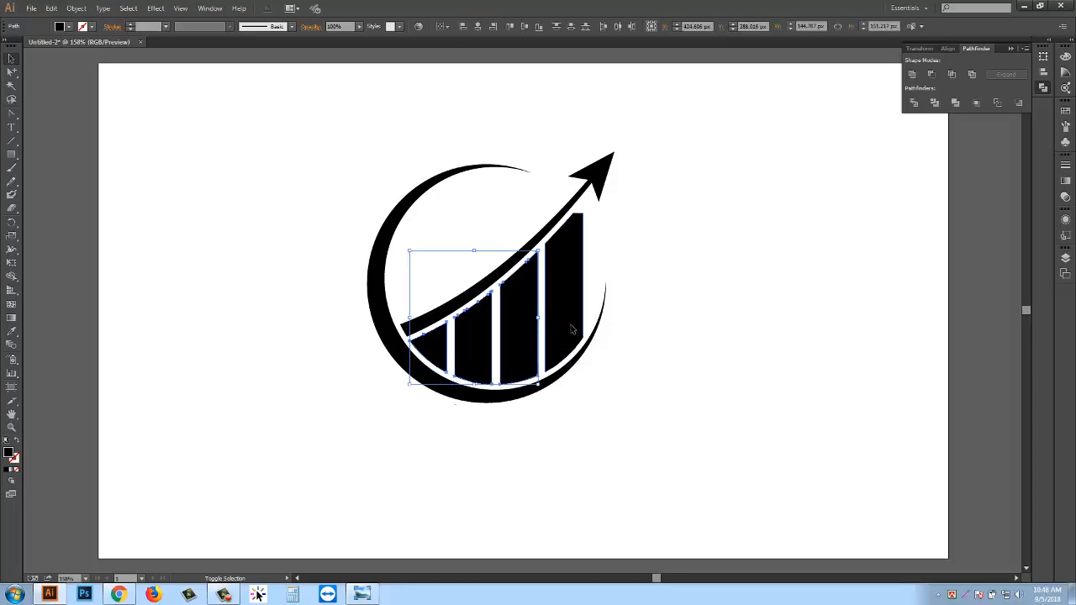
pyautogui.keyDown('shift'); pyautogui.click(571, 328); pyautogui.keyUp('shift')
pyautogui.click(68, 26)
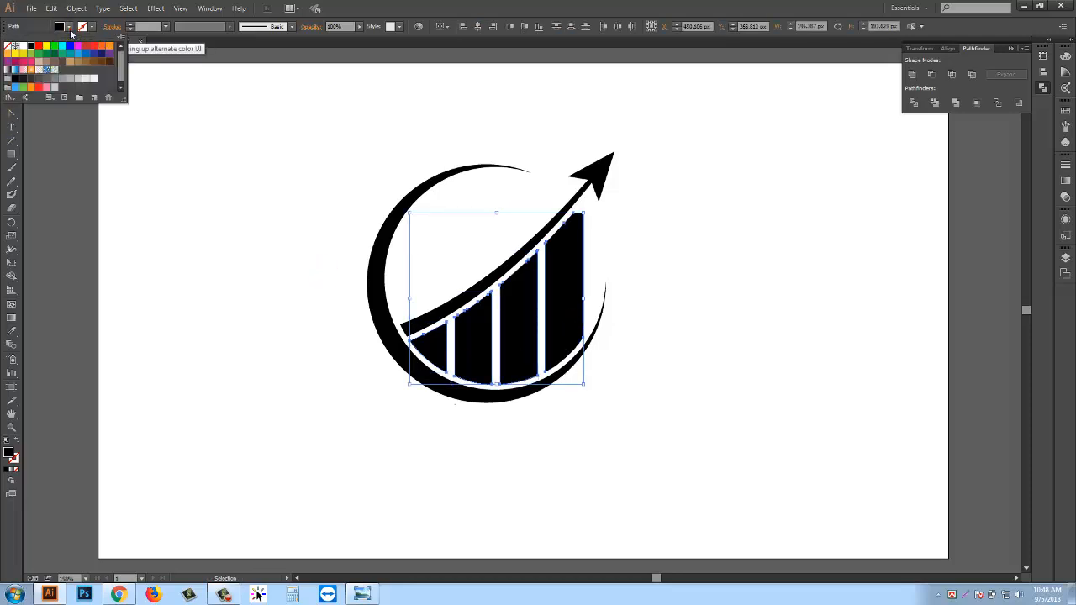
pyautogui.click(80, 54)
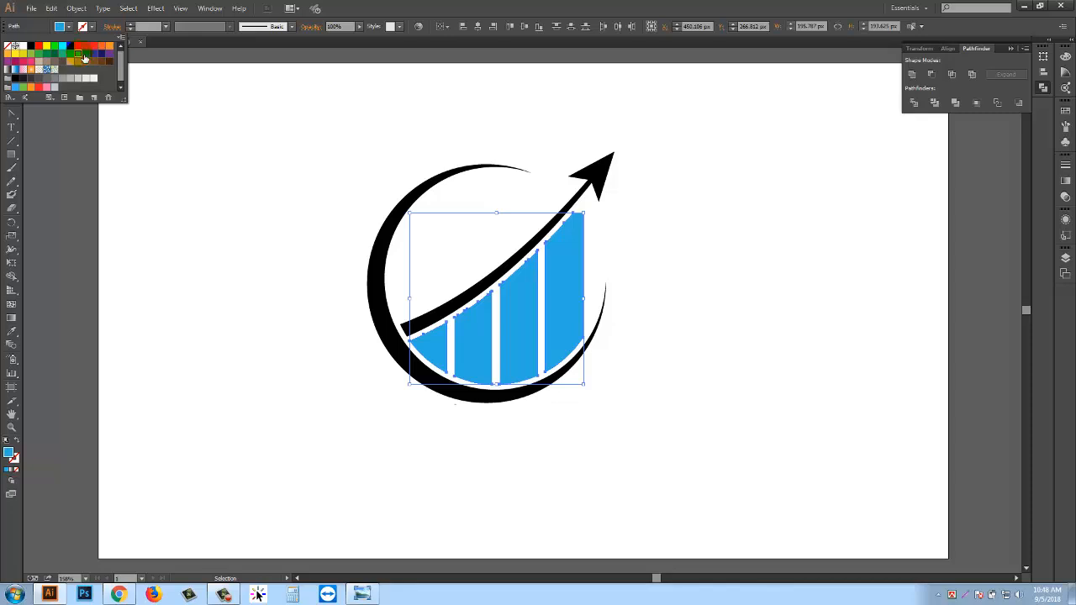
pyautogui.click(91, 57)
pyautogui.click(137, 203)
pyautogui.click(137, 204)
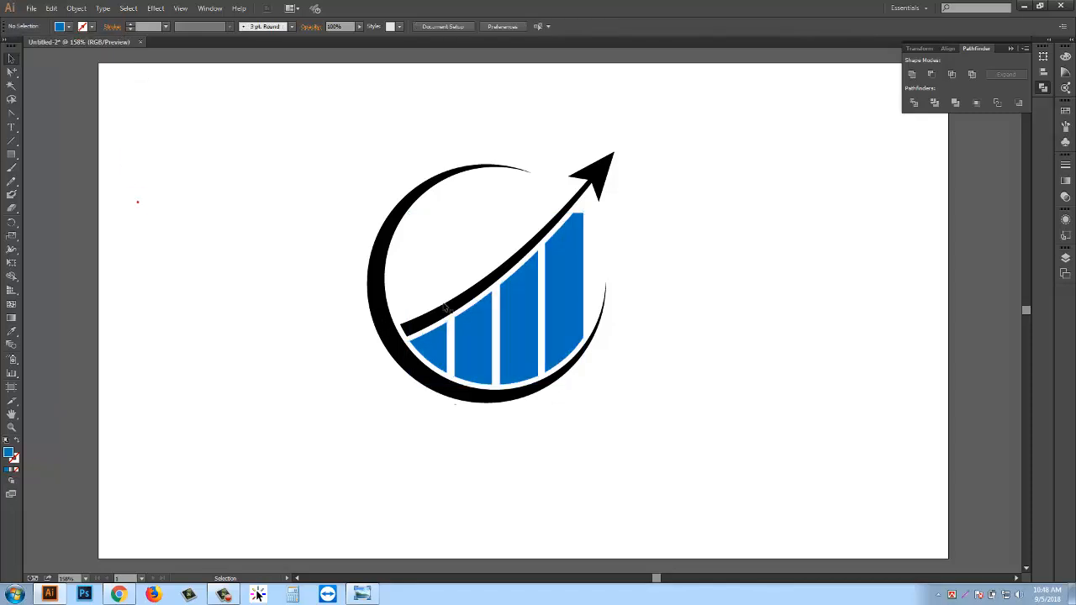
# Fill the curved arrow with light blue.
pyautogui.click(491, 293)
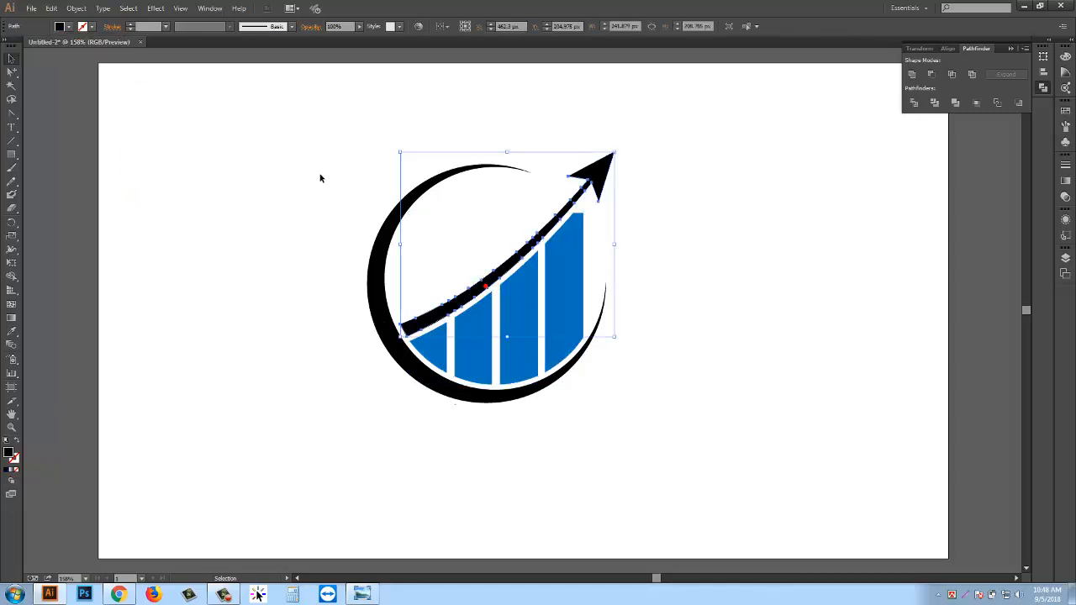
pyautogui.click(69, 26)
pyautogui.click(77, 54)
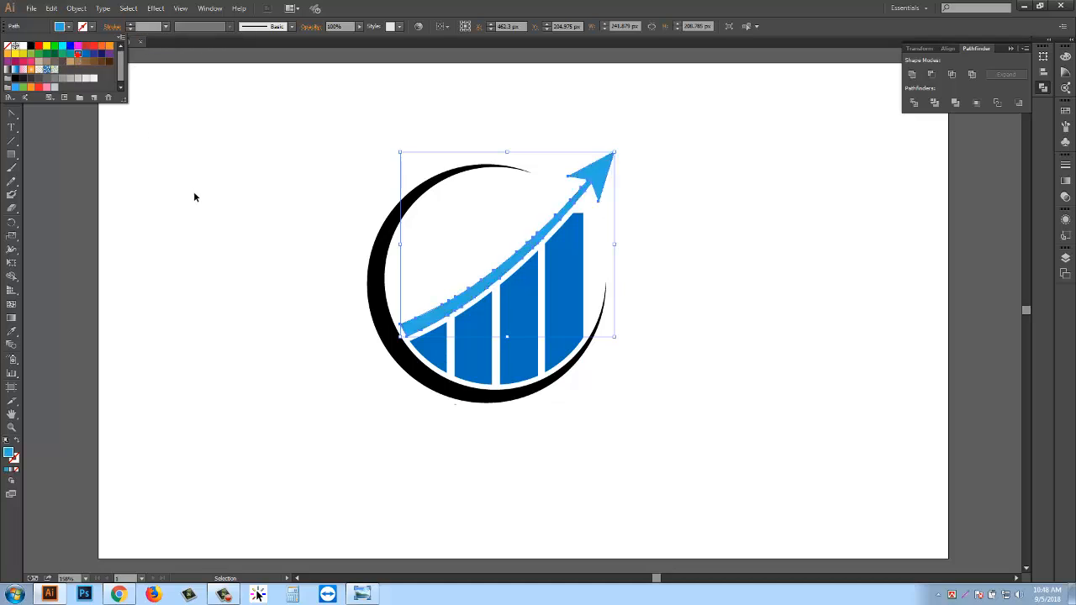
pyautogui.click(193, 191)
pyautogui.click(193, 192)
# Try alternative fills, including orange, on the crescent ring and settle on dark navy blue.
pyautogui.click(371, 276)
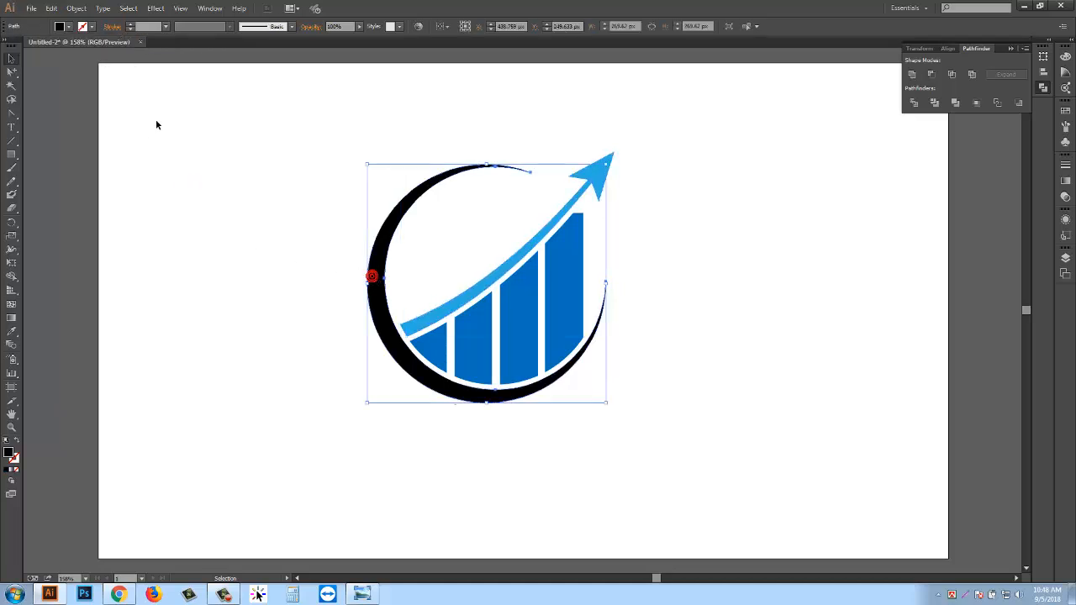
pyautogui.click(71, 28)
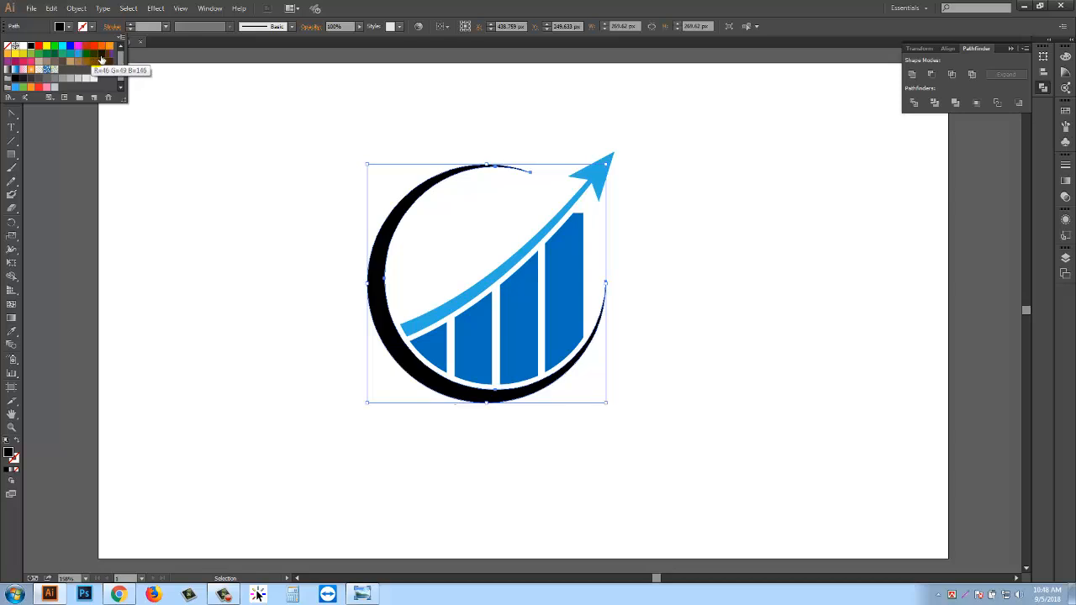
pyautogui.click(103, 54)
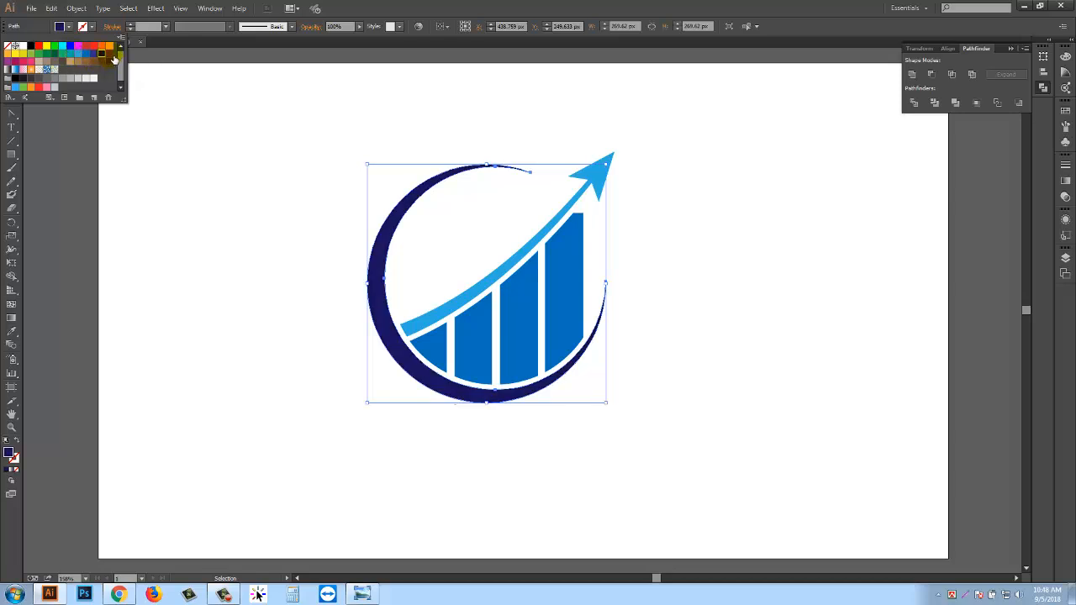
pyautogui.click(109, 55)
pyautogui.click(103, 54)
pyautogui.click(108, 47)
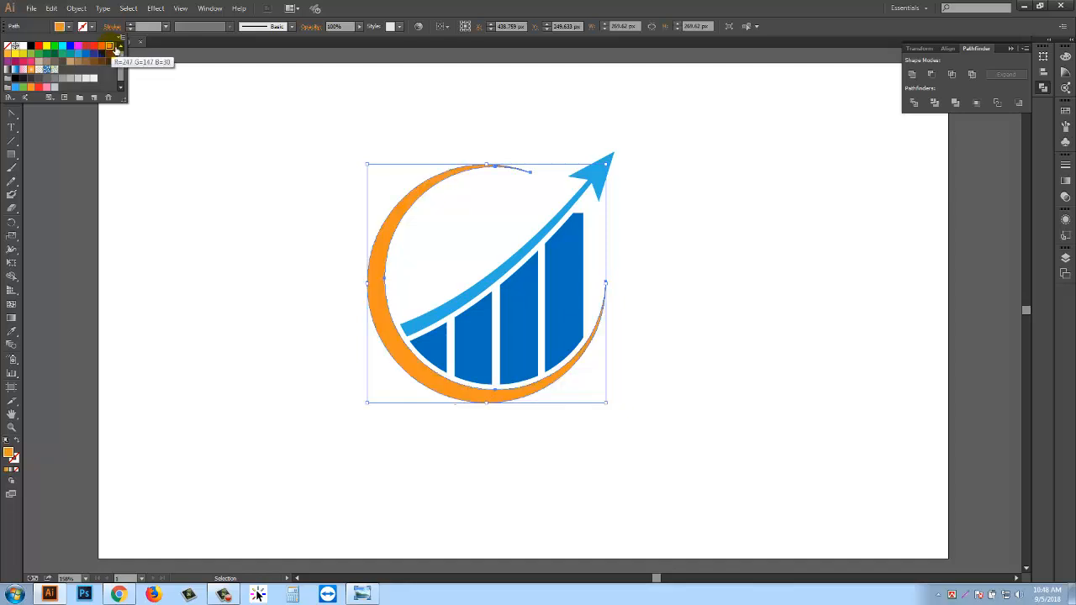
pyautogui.click(101, 54)
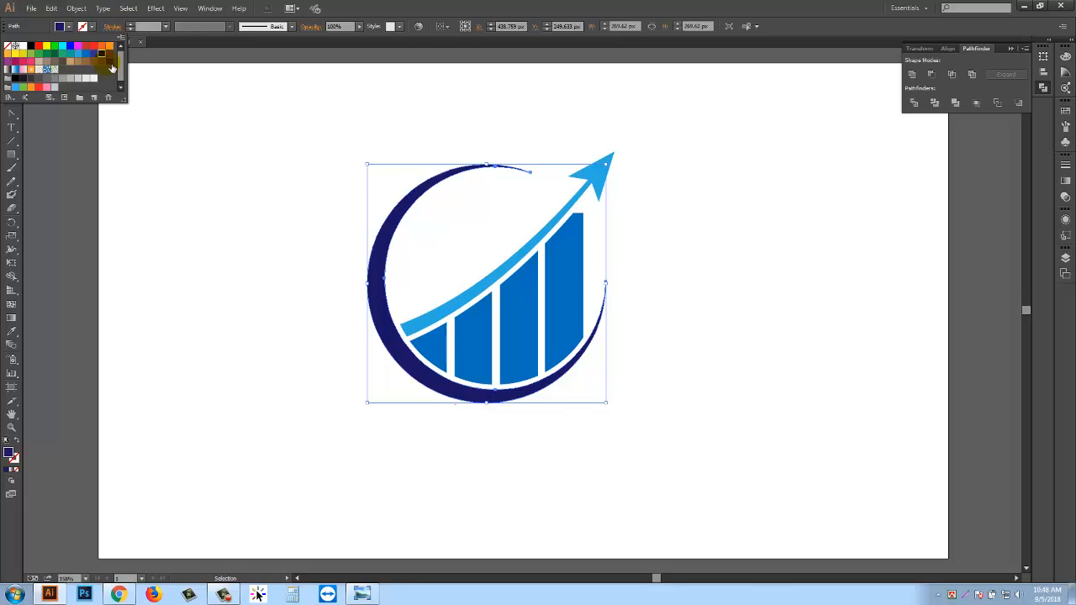
pyautogui.click(191, 183)
pyautogui.click(192, 184)
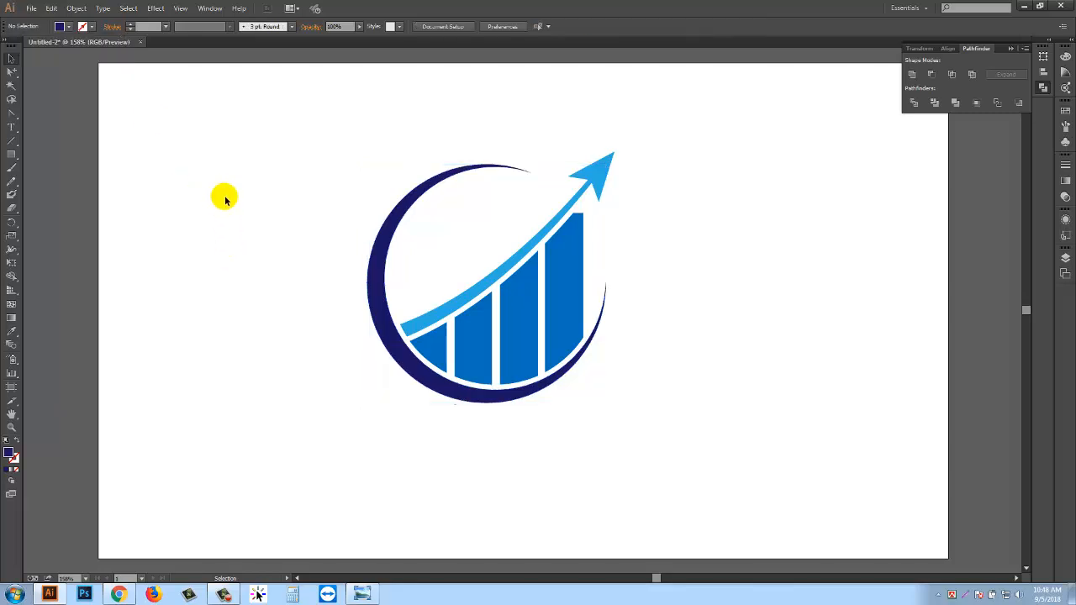
# Group the ring, bars and arrow into a single object.
pyautogui.moveTo(321, 146); pyautogui.dragTo(670, 449)
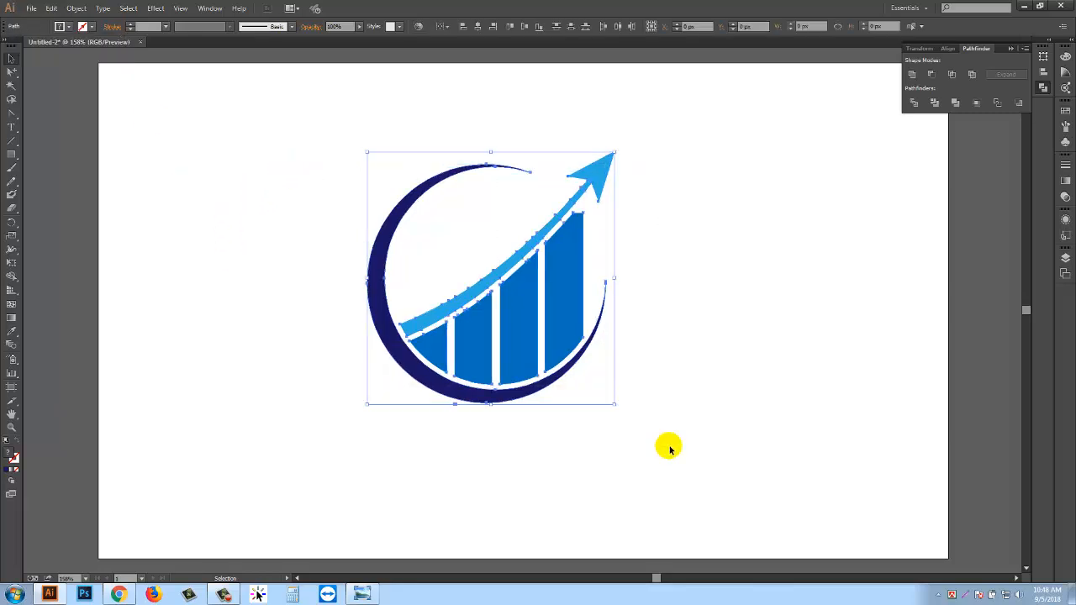
pyautogui.press('ctrl')
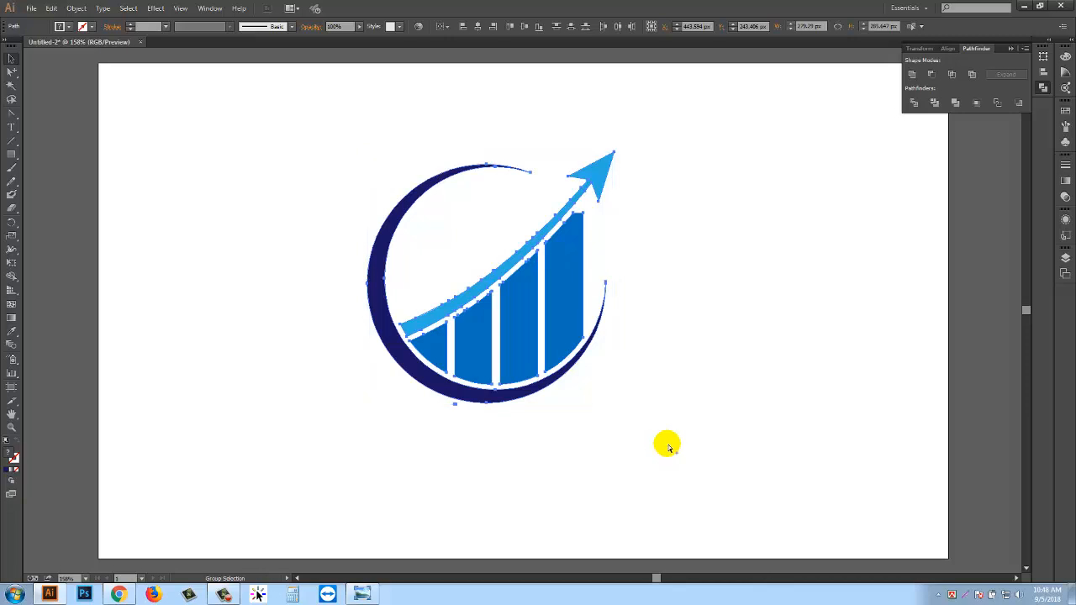
pyautogui.keyDown('ctrl'); pyautogui.click(668, 447); pyautogui.keyUp('ctrl')
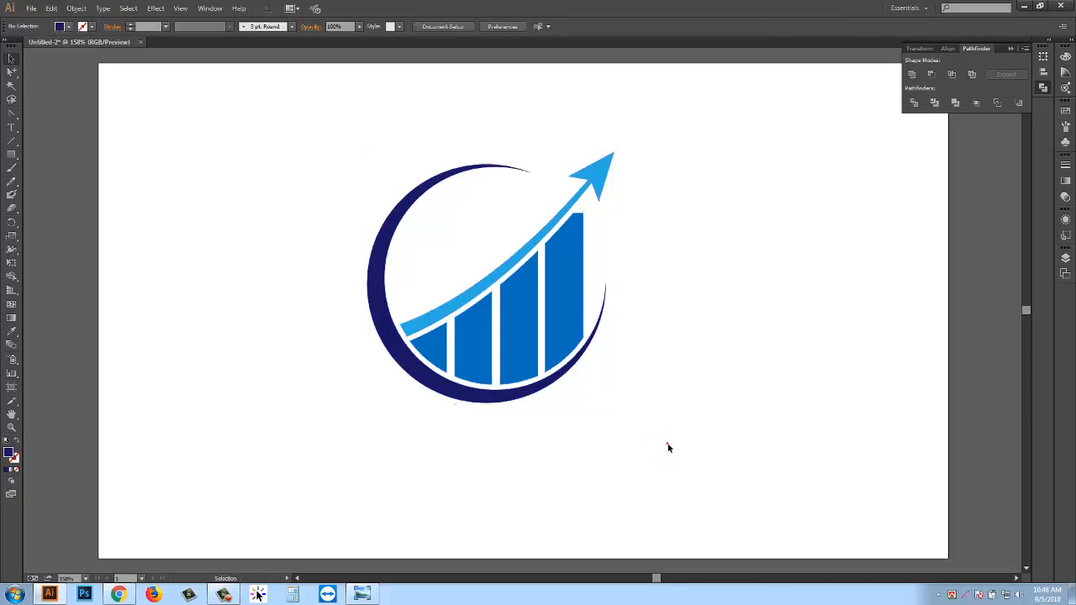
pyautogui.hotkey('ctrl', 'a')
pyautogui.click(76, 8)
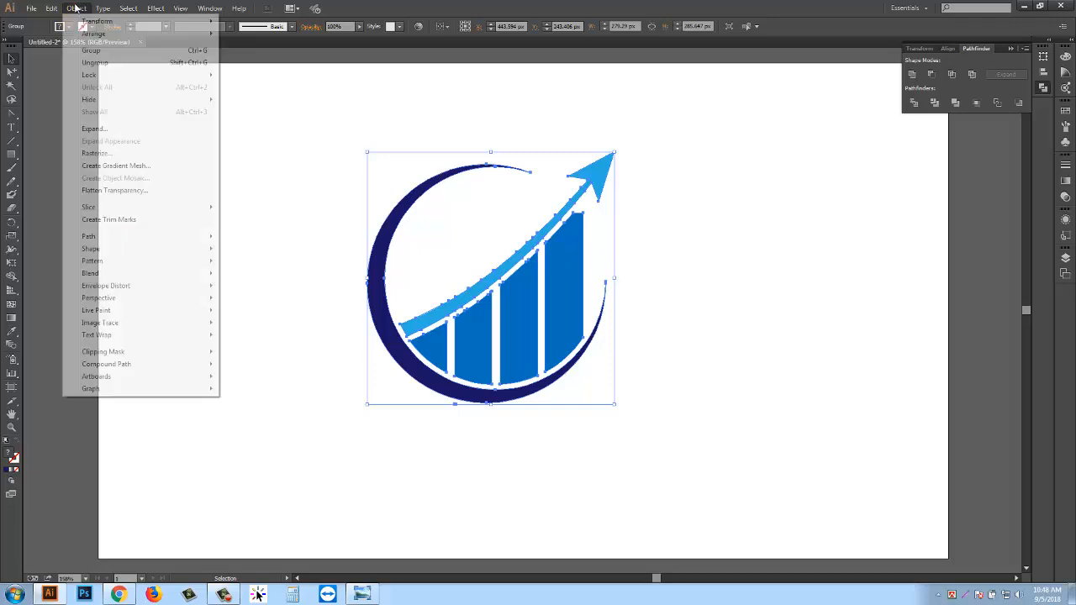
pyautogui.click(99, 133)
pyautogui.click(280, 311)
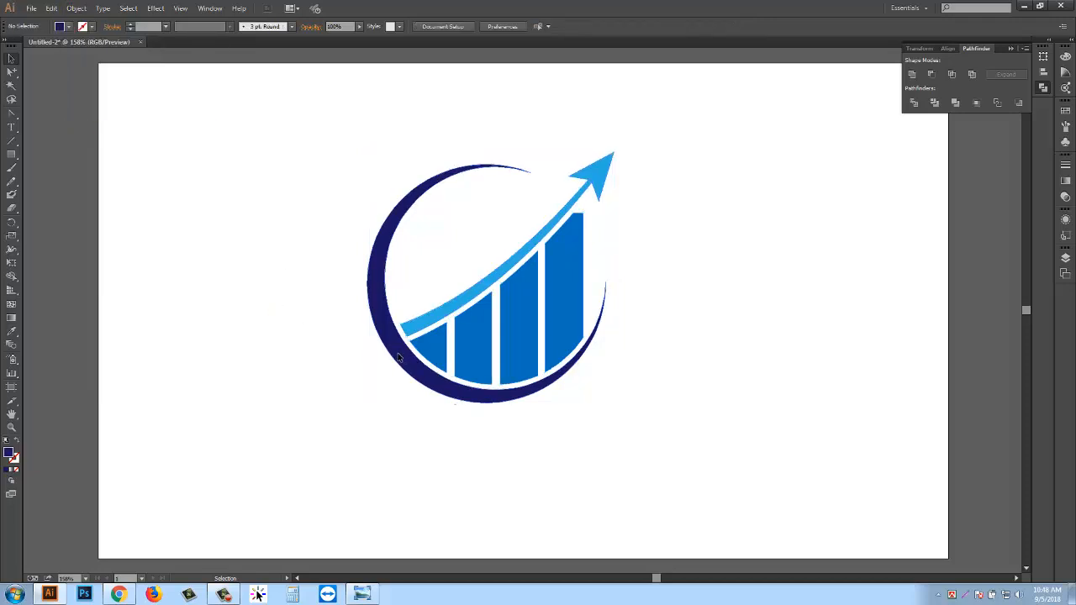
# Move the grouped logo up on the artboard and scale it down proportionally, leaving room for text beneath.
pyautogui.moveTo(399, 353); pyautogui.dragTo(431, 310)
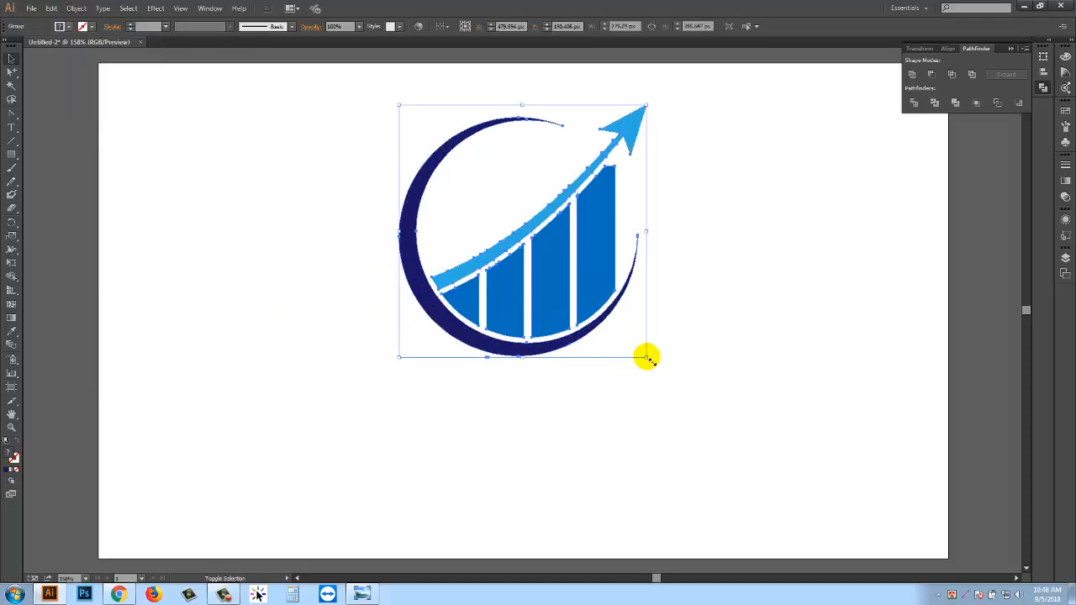
pyautogui.moveTo(652, 362); pyautogui.dragTo(562, 290)
pyautogui.click(586, 343)
pyautogui.click(527, 409)
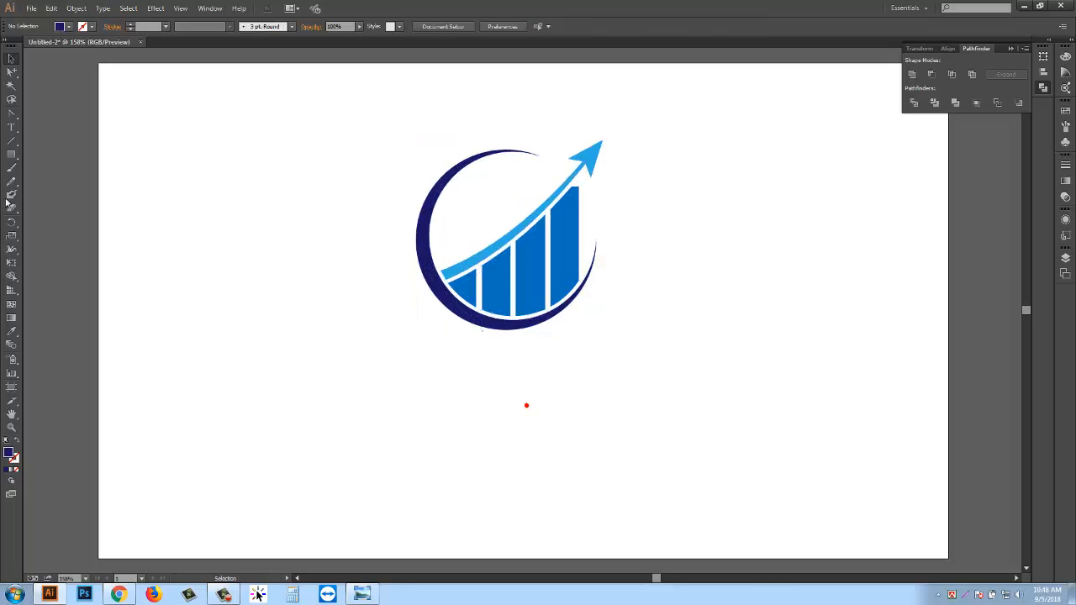
# Add the text "Business Logo" just below the crescent ring.
pyautogui.click(11, 126)
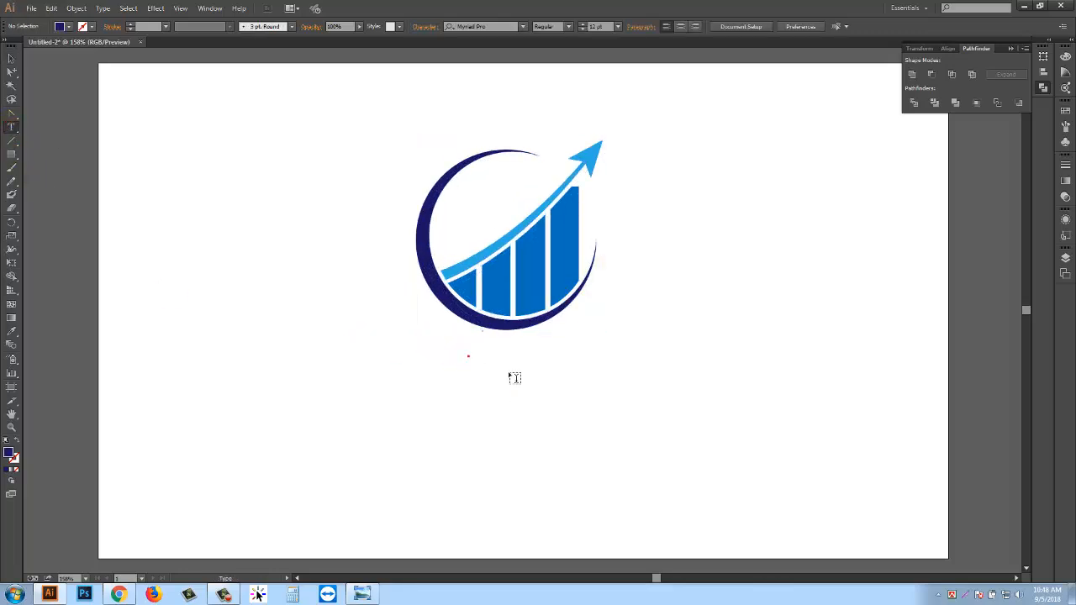
pyautogui.click(747, 423)
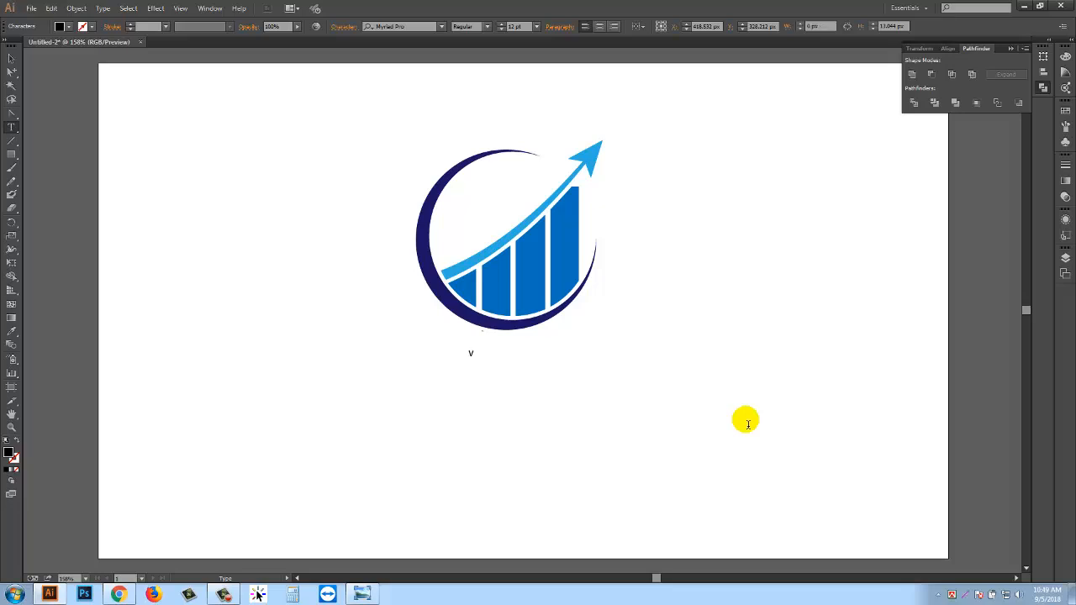
pyautogui.press('BackSpace')
pyautogui.write('b')
pyautogui.press('BackSpace')
pyautogui.press('BackSpace')
pyautogui.press('BackSpace')
pyautogui.press('BackSpace')
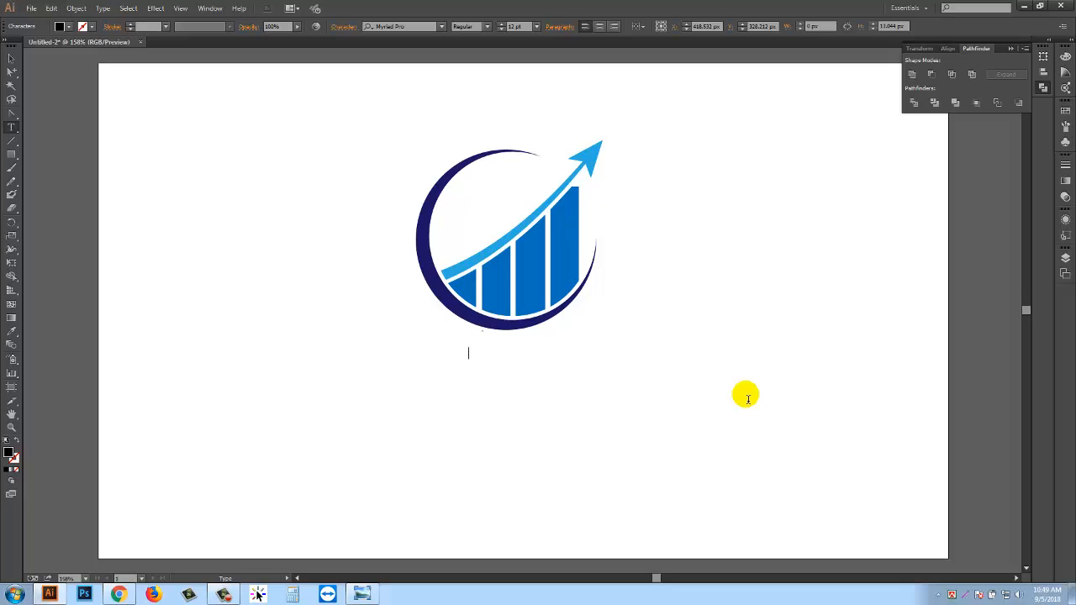
pyautogui.write('b')
pyautogui.press('BackSpace')
pyautogui.write('Business Logo')
pyautogui.click(11, 58)
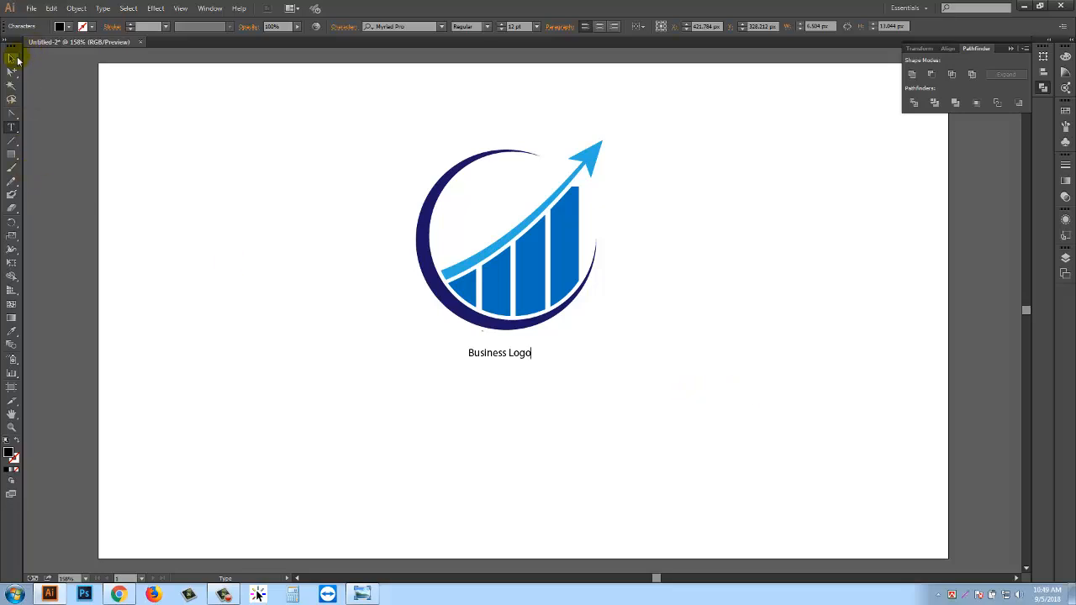
# Enlarge the "Business Logo" text to about 46 pt and shift it sideways to sit centred under the emblem.
pyautogui.click(328, 409)
pyautogui.click(508, 359)
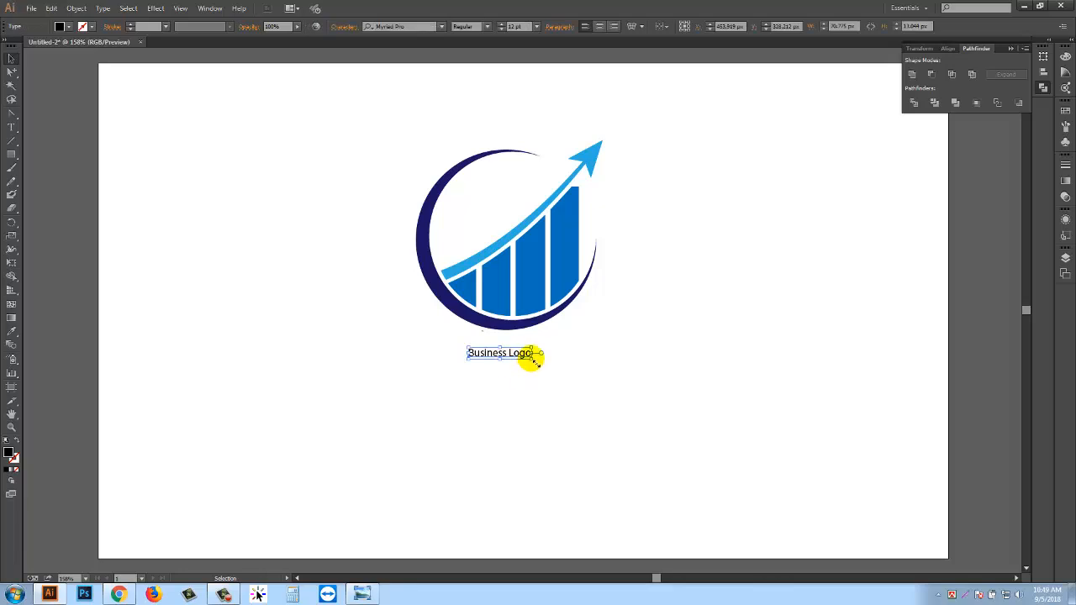
pyautogui.moveTo(535, 360); pyautogui.dragTo(622, 410)
pyautogui.click(569, 446)
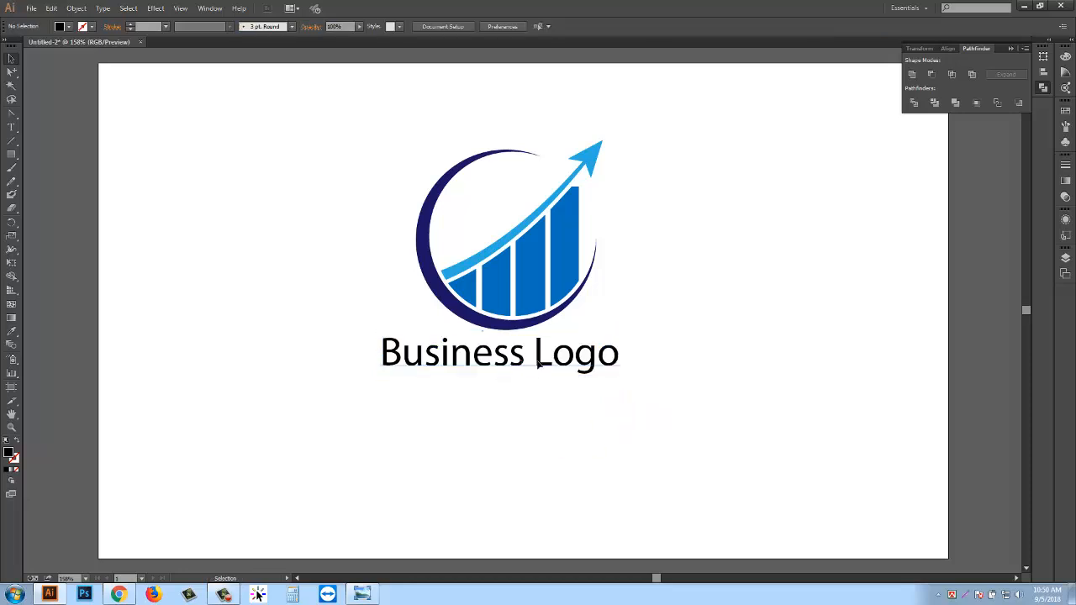
pyautogui.moveTo(538, 362); pyautogui.dragTo(557, 362)
pyautogui.click(488, 443)
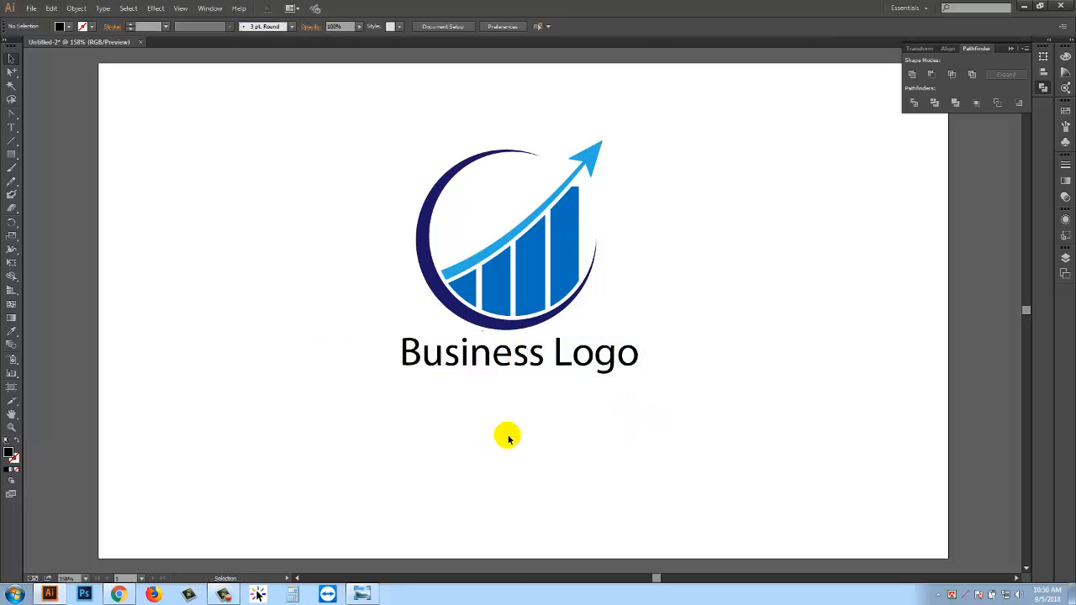
# Browse the installed fonts for the "Business Logo" text and apply Nickainley.
pyautogui.click(513, 370)
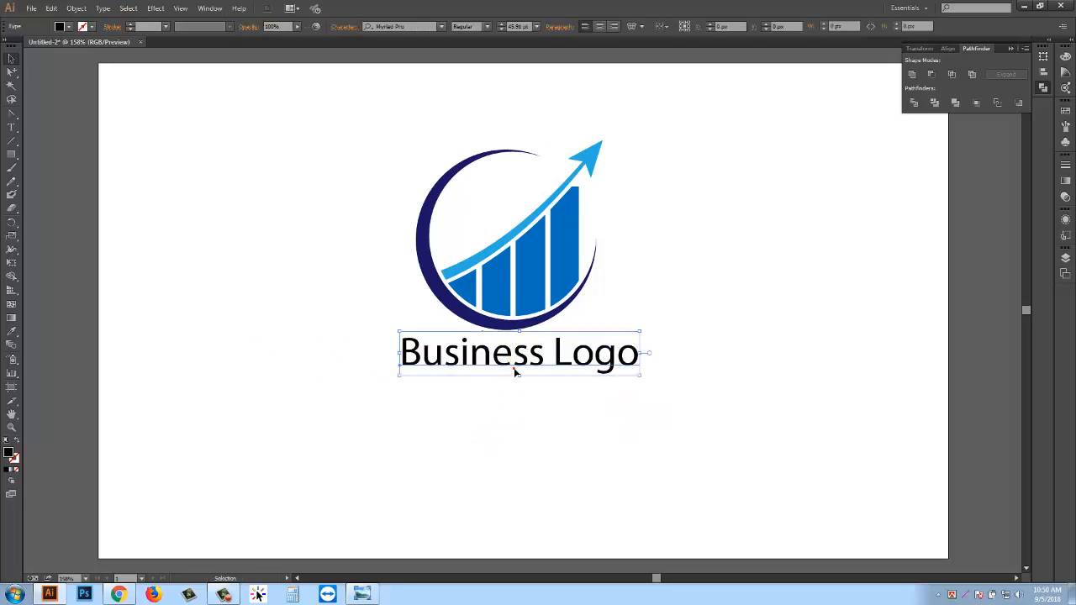
pyautogui.click(420, 30)
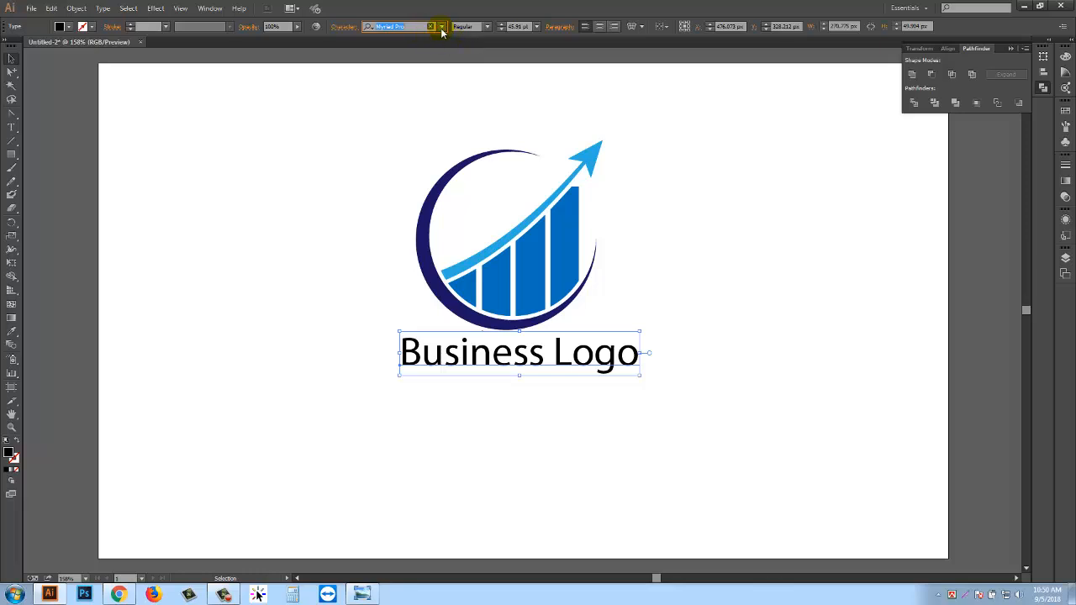
pyautogui.click(441, 28)
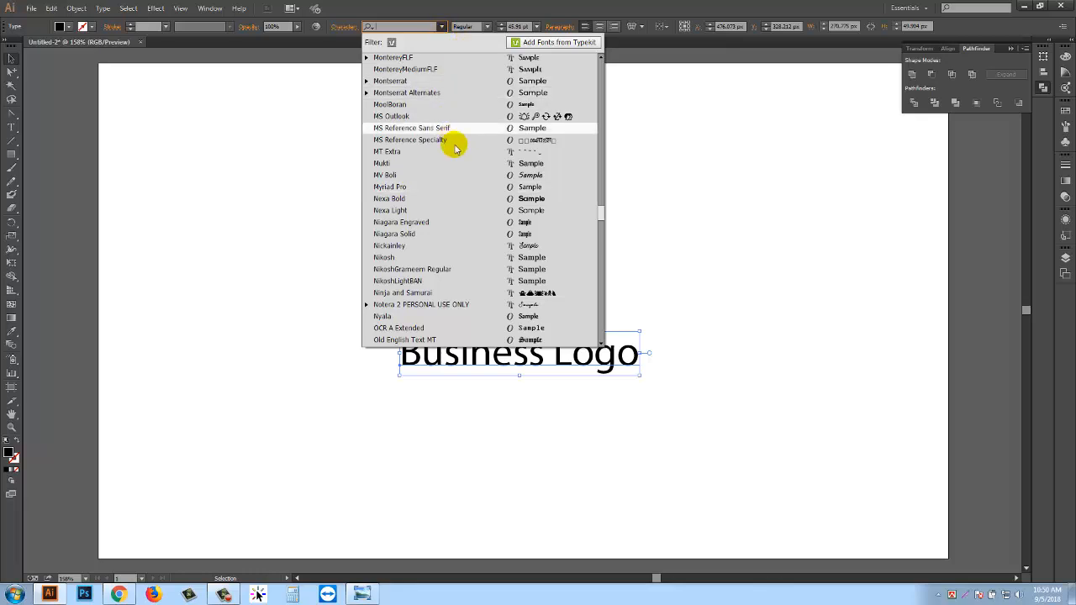
pyautogui.scroll(-2, 453, 175)
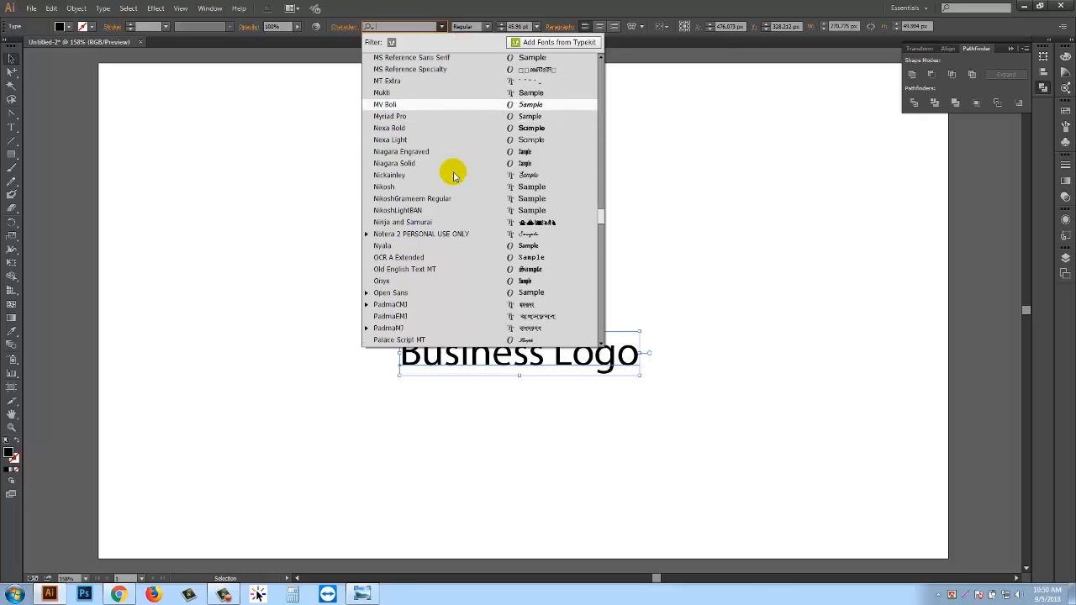
pyautogui.press('Down')
pyautogui.press('Down')
pyautogui.press('Down')
pyautogui.press('Down')
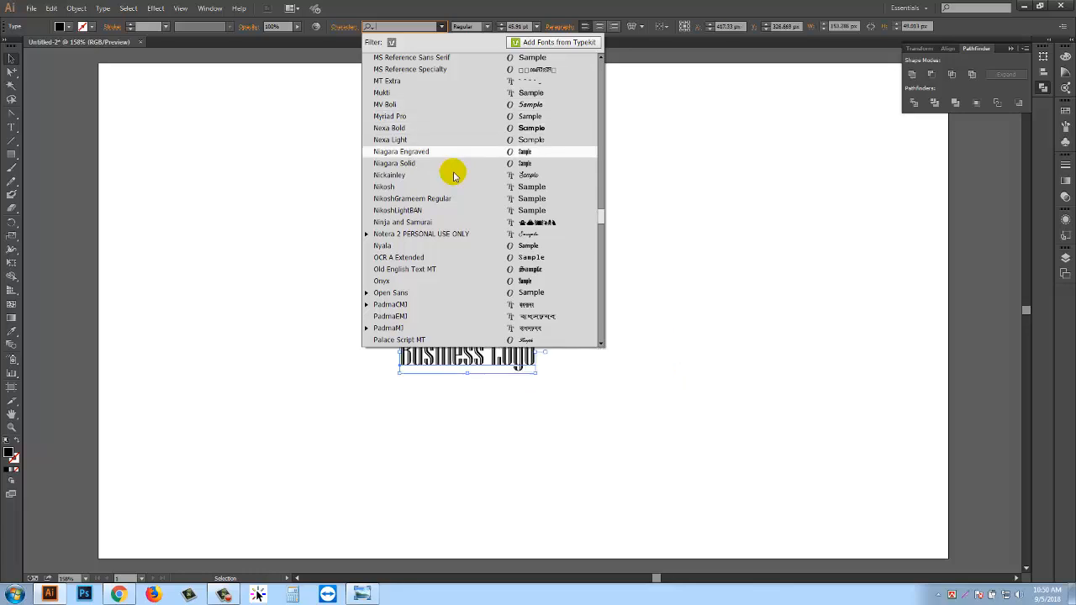
pyautogui.press('Up')
pyautogui.press('Up')
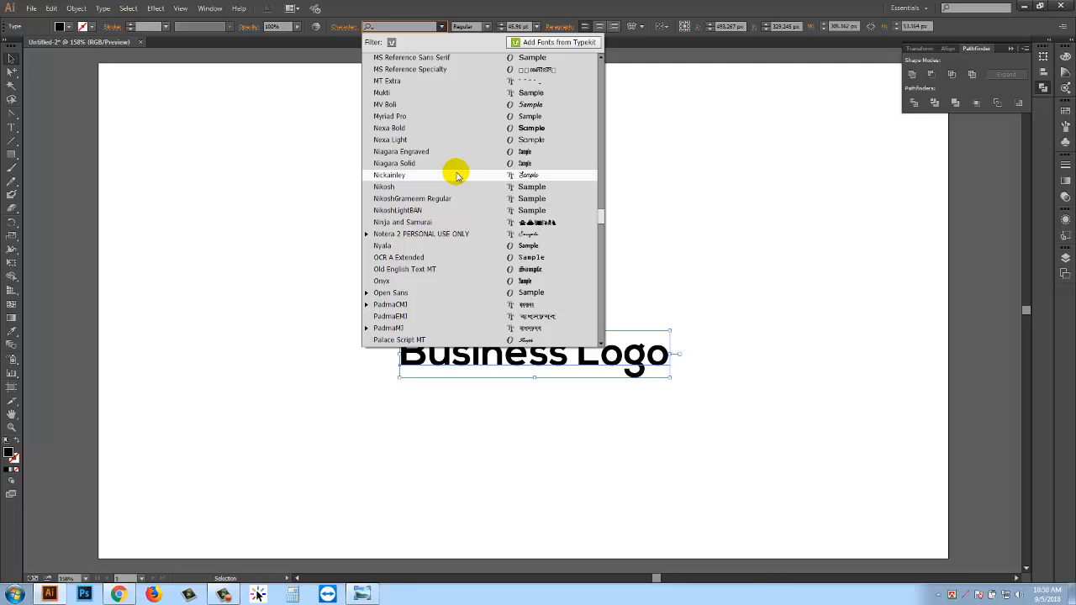
pyautogui.click(456, 175)
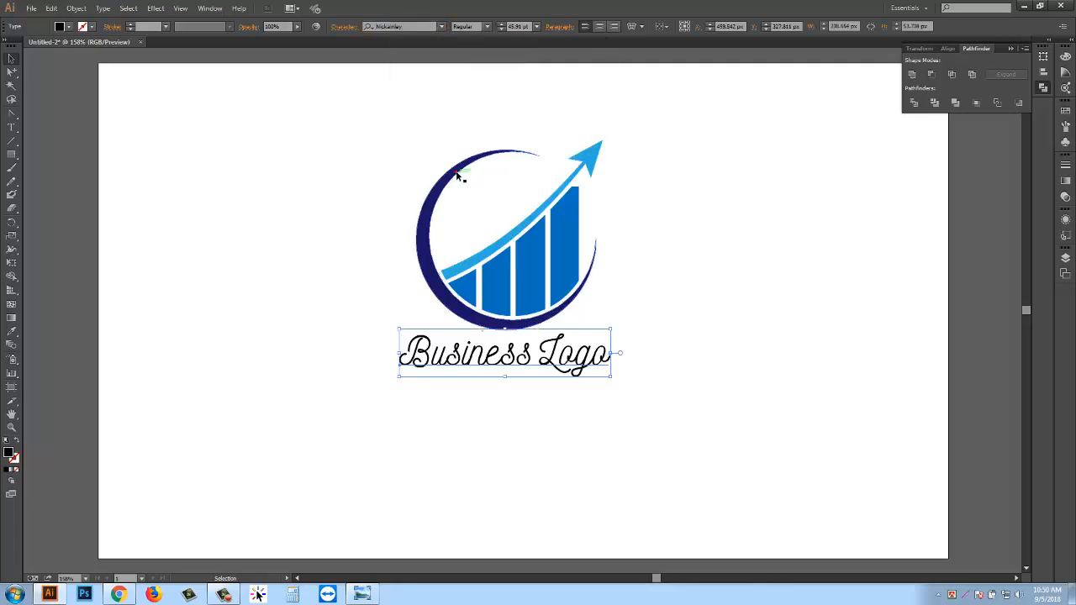
# Change the "Business Logo" text's font to Nexa Bold and shift the text sideways to sit under the emblem.
pyautogui.click(441, 26)
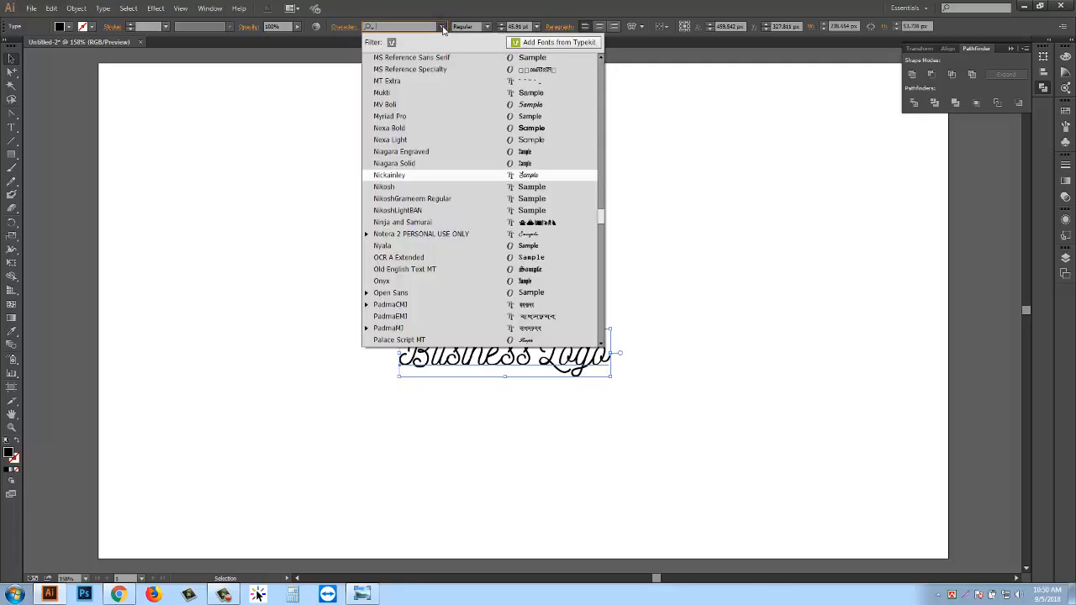
pyautogui.press('Up')
pyautogui.press('Up')
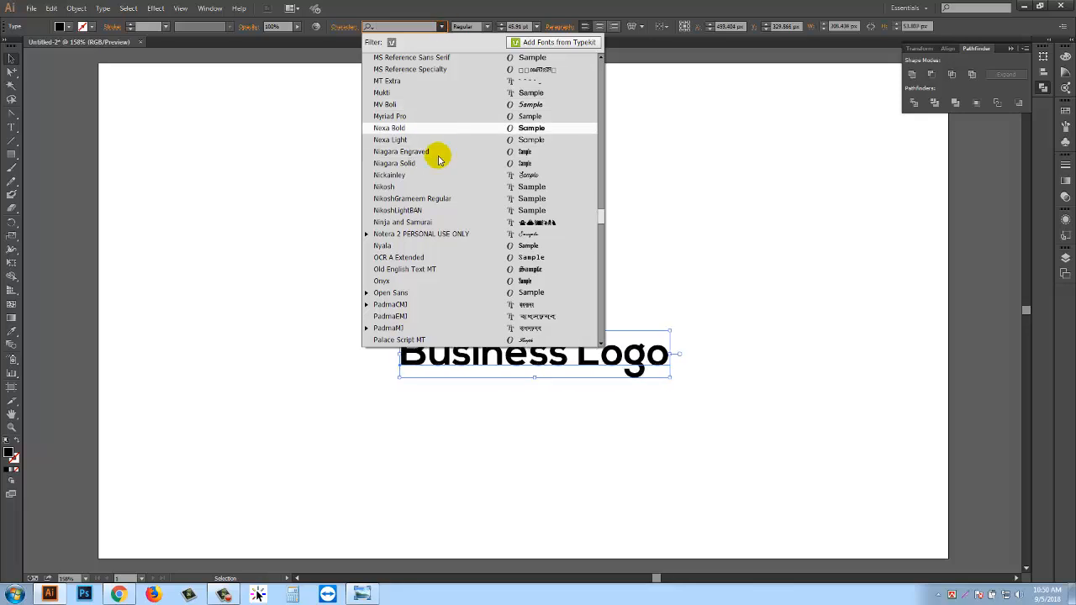
pyautogui.click(430, 132)
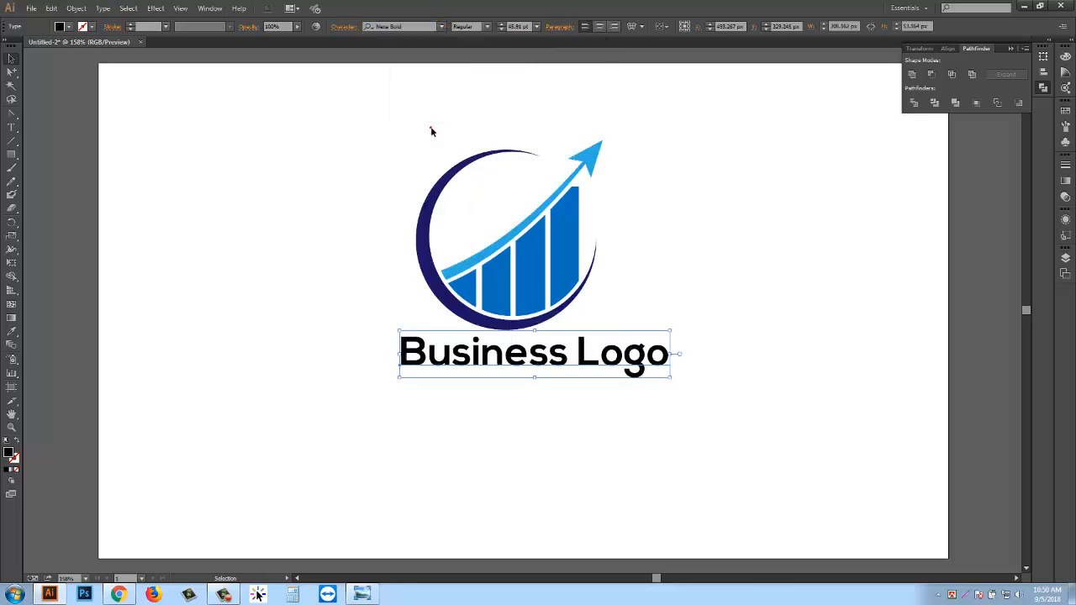
pyautogui.click(266, 270)
pyautogui.moveTo(504, 360); pyautogui.dragTo(490, 362)
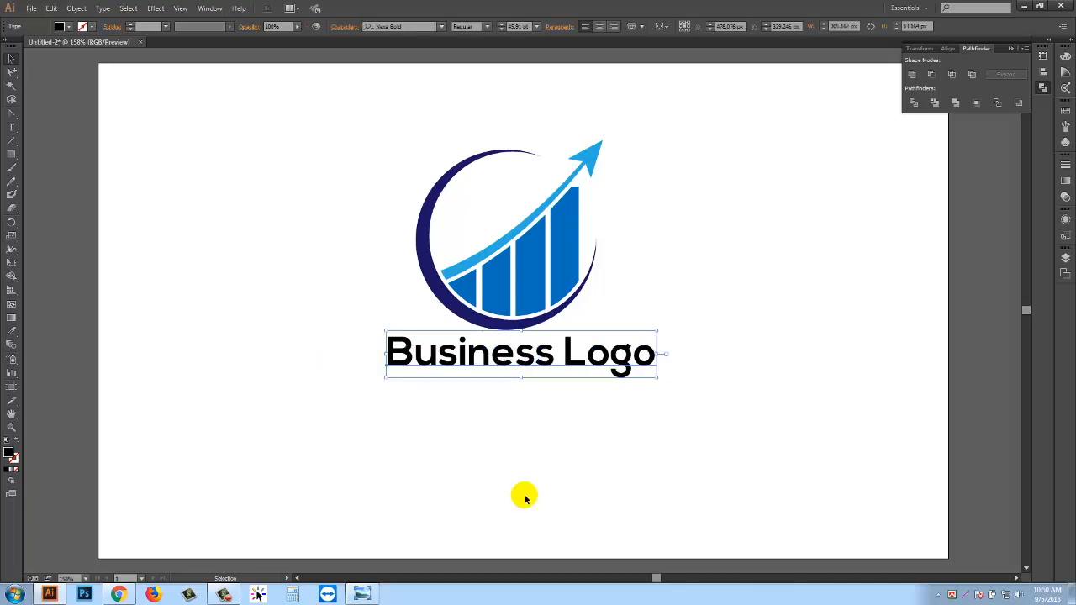
pyautogui.click(521, 495)
pyautogui.click(626, 363)
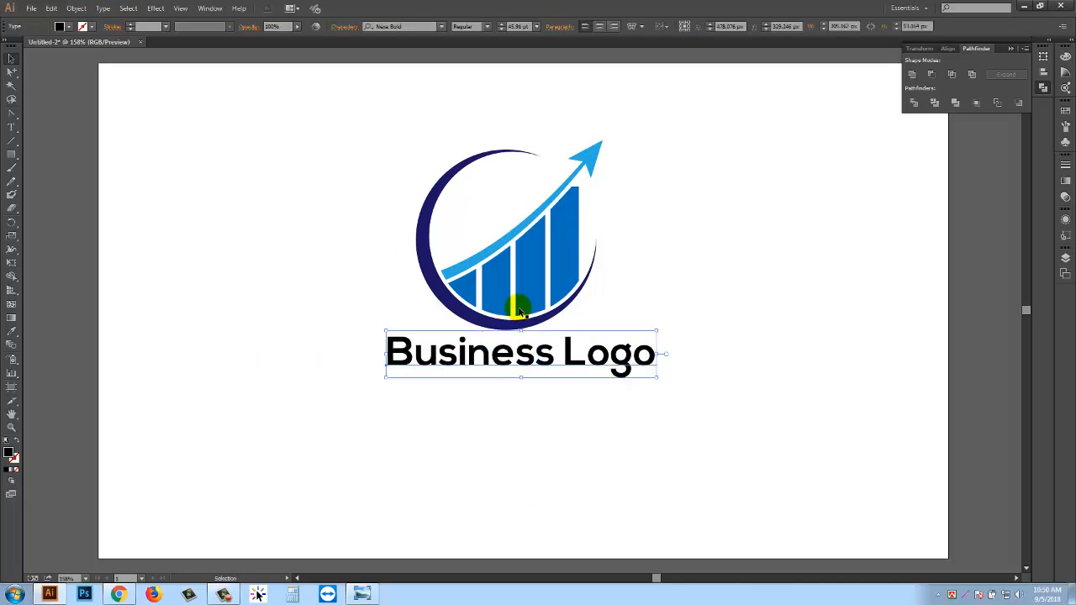
# Align the centres of the emblem and the "Business Logo" text both vertically and horizontally.
pyautogui.moveTo(303, 131); pyautogui.dragTo(539, 403)
pyautogui.hotkey('ctrl', 'g')
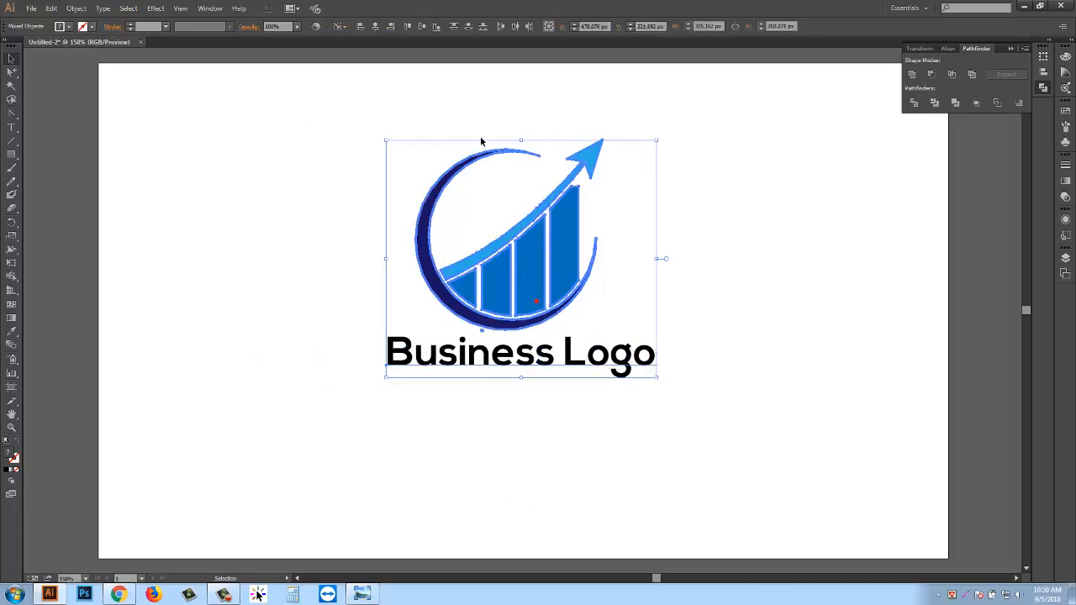
pyautogui.click(419, 26)
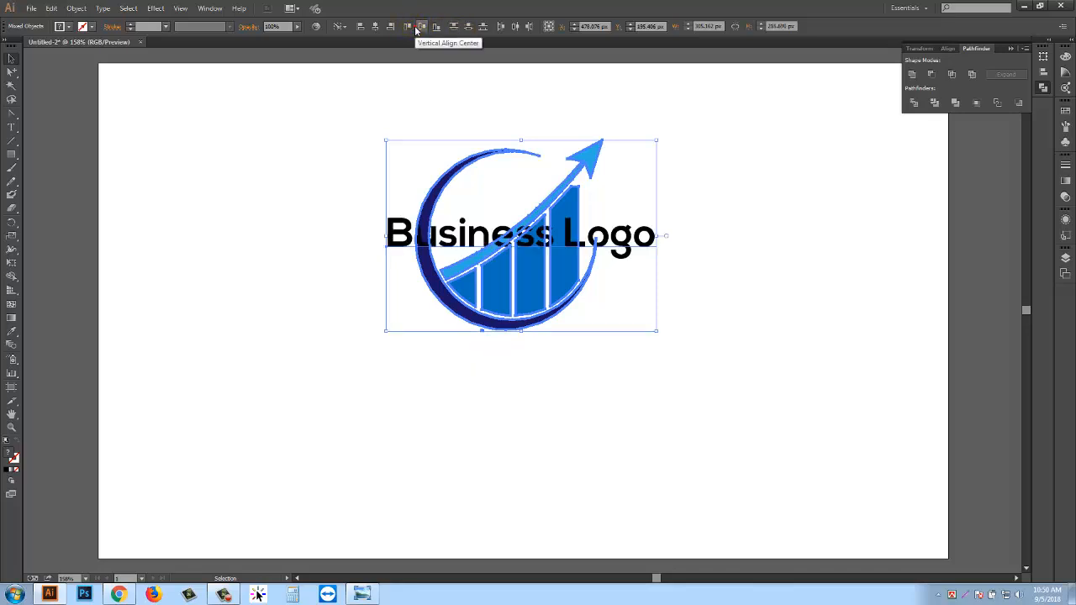
pyautogui.click(375, 30)
pyautogui.click(367, 77)
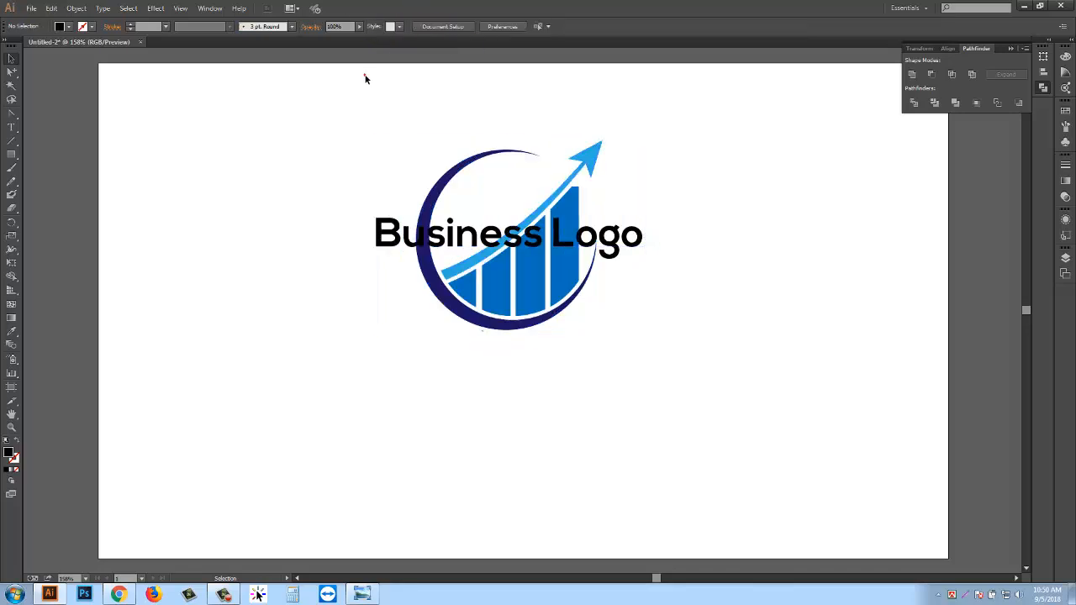
# Move the "Business Logo" text straight down from the emblem's middle to the bottom edge of the crescent ring.
pyautogui.click(463, 234)
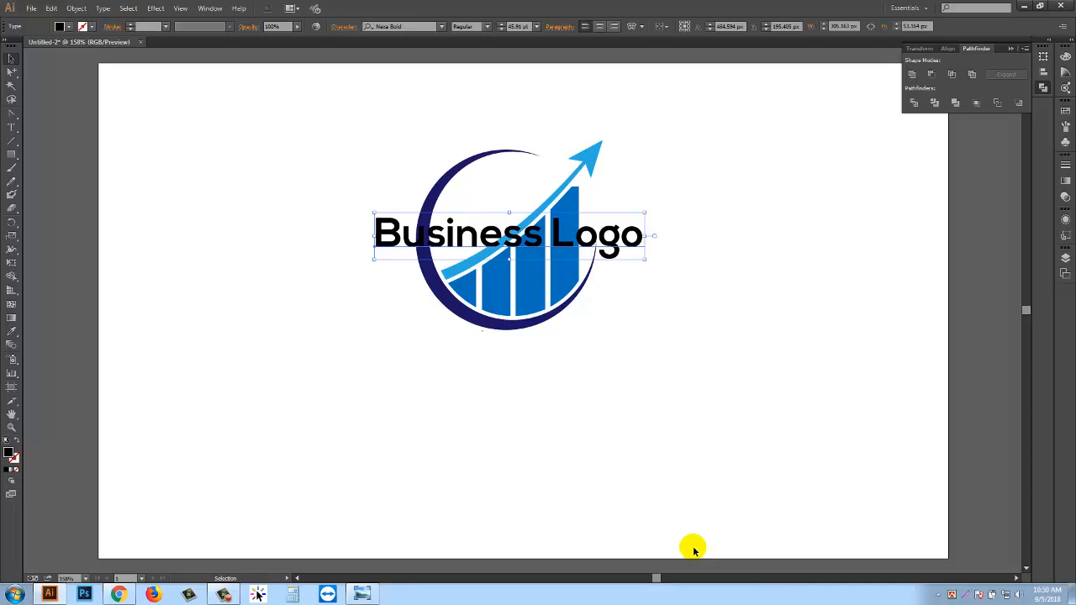
pyautogui.press('Down')
pyautogui.press('Down')
pyautogui.press('Down')
pyautogui.press('Down')
pyautogui.press('Down')
pyautogui.press('Down')
pyautogui.press('Down')
pyautogui.press('Down')
pyautogui.press('Down')
pyautogui.press('Down')
pyautogui.press('Down')
pyautogui.press('Down')
pyautogui.press('Down')
pyautogui.press('Down')
pyautogui.press('Down')
pyautogui.press('Down')
pyautogui.press('Down')
pyautogui.press('Down')
pyautogui.press('Down')
pyautogui.press('Down')
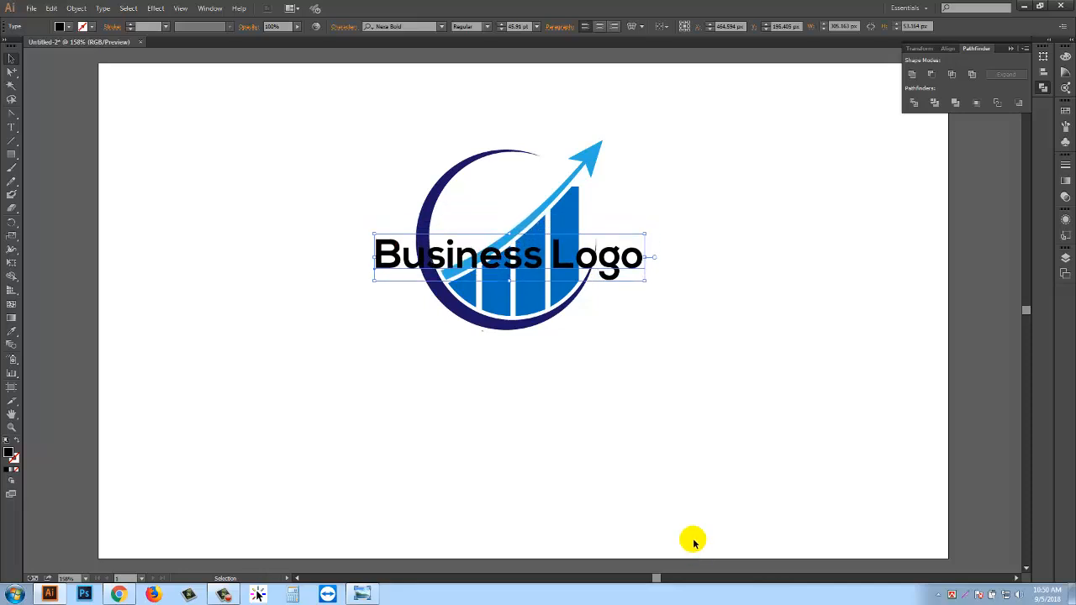
pyautogui.press('Down')
pyautogui.press('Down')
pyautogui.press('Down')
pyautogui.press('Down')
pyautogui.press('Down')
pyautogui.press('Down')
pyautogui.press('Down')
pyautogui.press('Down')
pyautogui.press('Down')
pyautogui.press('Down')
pyautogui.press('Down')
pyautogui.press('Down')
pyautogui.press('Down')
pyautogui.press('Down')
pyautogui.press('Down')
pyautogui.press('Down')
pyautogui.press('Down')
pyautogui.press('Down')
pyautogui.press('Down')
pyautogui.press('Down')
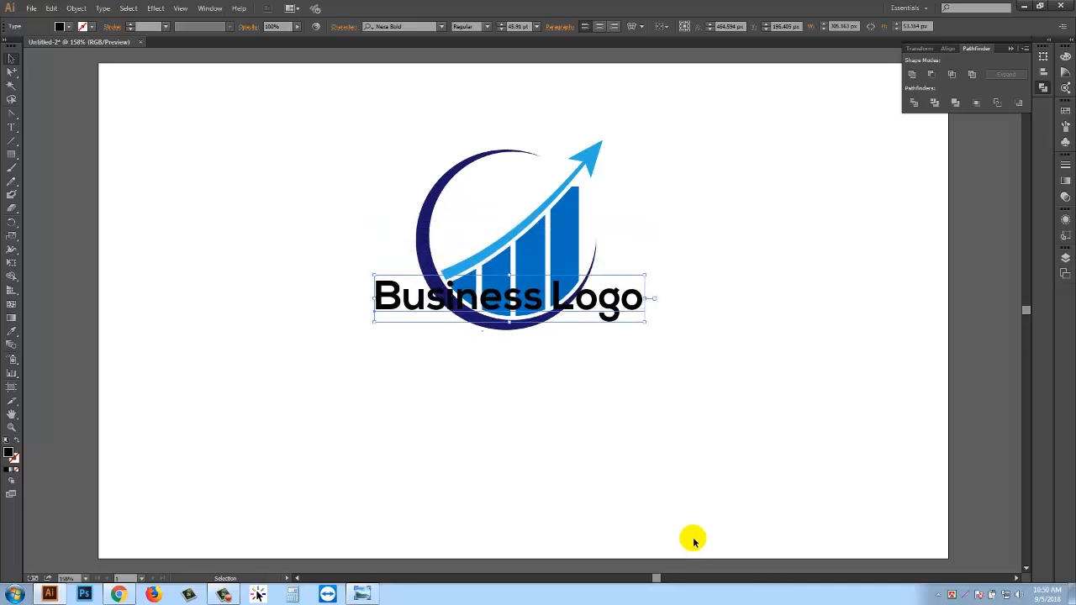
pyautogui.press('Down')
pyautogui.press('Down')
pyautogui.press('Down')
pyautogui.press('Down')
pyautogui.press('Down')
pyautogui.press('Down')
pyautogui.press('Down')
pyautogui.press('Down')
pyautogui.press('Down')
pyautogui.press('Down')
pyautogui.press('Down')
pyautogui.press('Down')
pyautogui.press('Down')
pyautogui.press('Down')
pyautogui.press('Down')
pyautogui.press('Down')
pyautogui.press('Down')
pyautogui.press('Down')
pyautogui.press('Down')
pyautogui.press('Down')
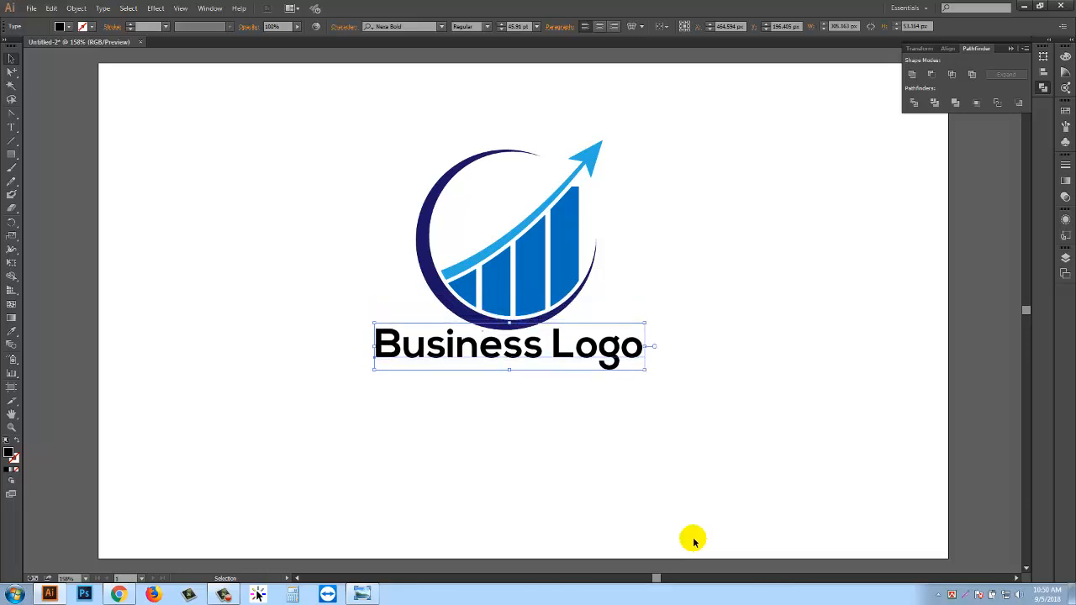
# Fine-tune the vertical gap between the "Business Logo" text and the crescent ring in small nudges.
pyautogui.click(662, 477)
pyautogui.click(539, 358)
pyautogui.press('Up')
pyautogui.press('Up')
pyautogui.press('Up')
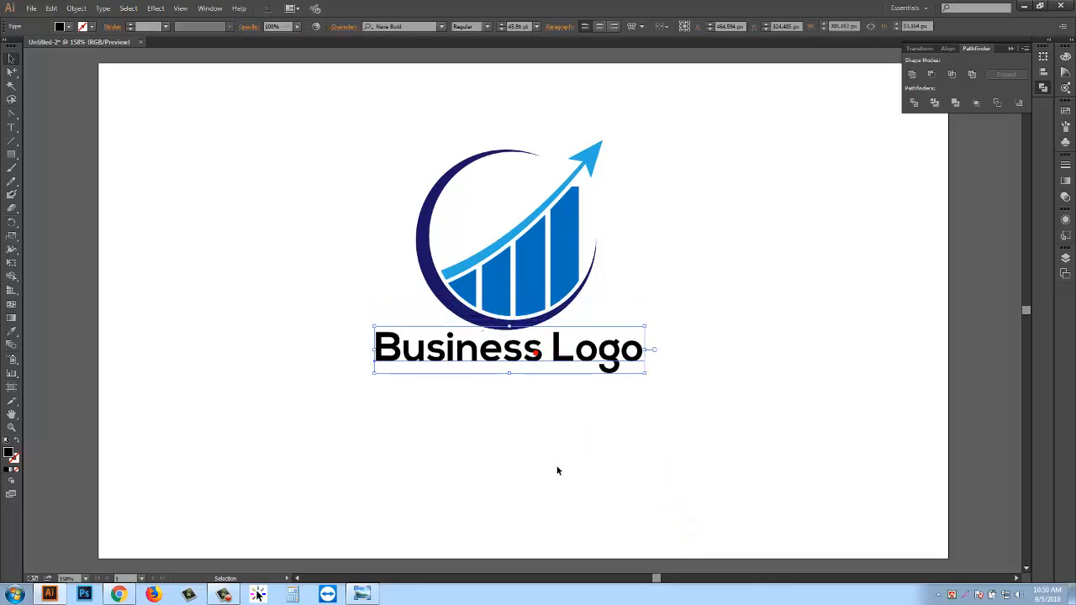
pyautogui.click(556, 466)
pyautogui.click(558, 353)
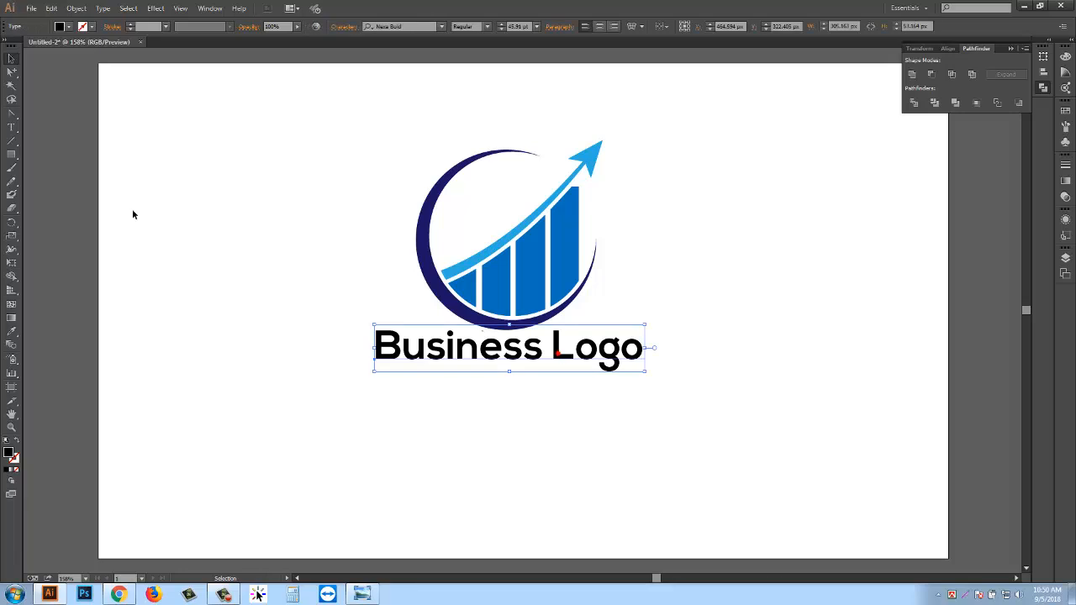
# Expand the "Business Logo" text into outlines and ungroup its letters.
pyautogui.click(76, 8)
pyautogui.click(94, 129)
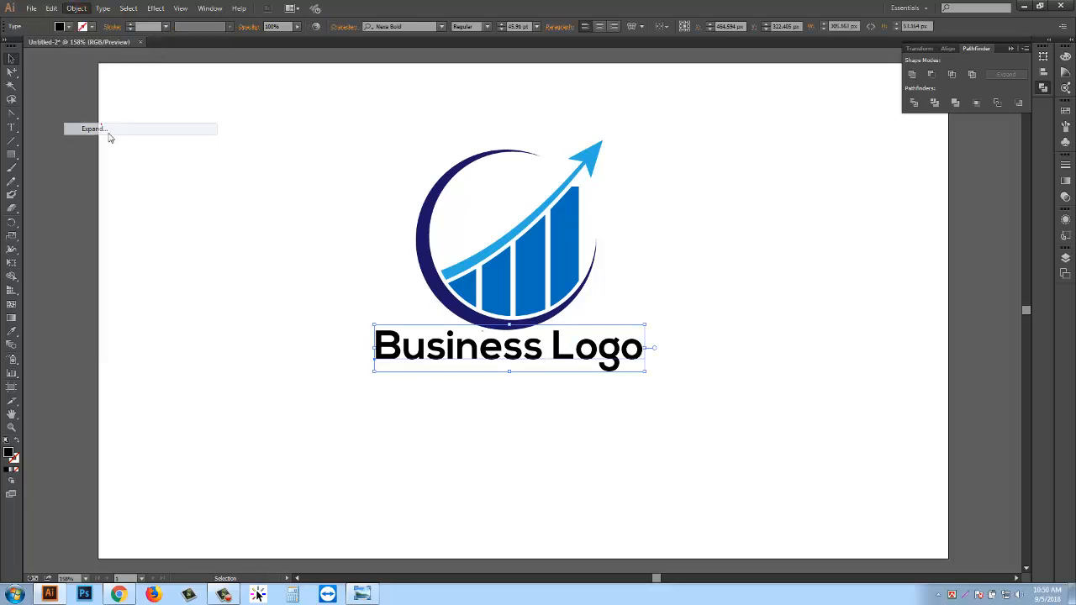
pyautogui.click(509, 358)
pyautogui.click(507, 403)
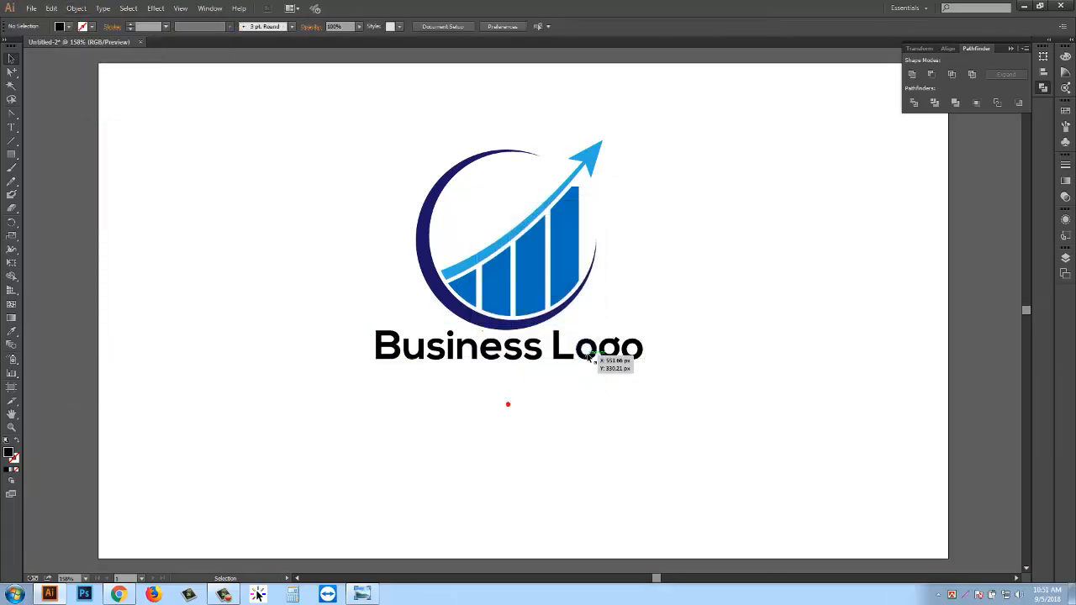
pyautogui.rightClick(563, 359)
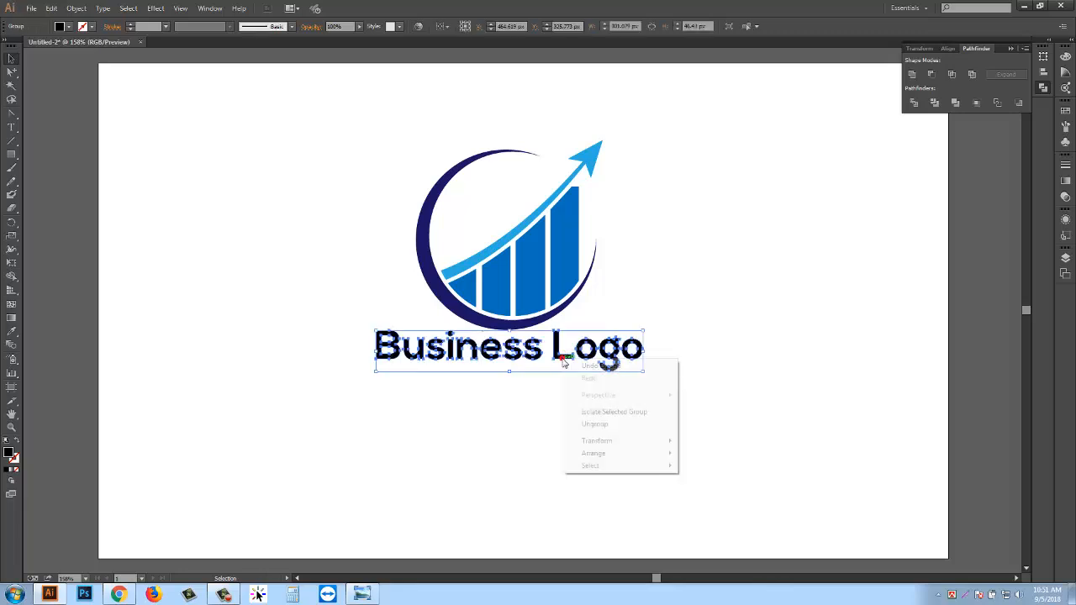
pyautogui.click(568, 426)
pyautogui.click(566, 435)
# Fill the letters of "Logo" with the medium blue sampled from the bars using the Eyedropper.
pyautogui.moveTo(665, 344); pyautogui.dragTo(547, 384)
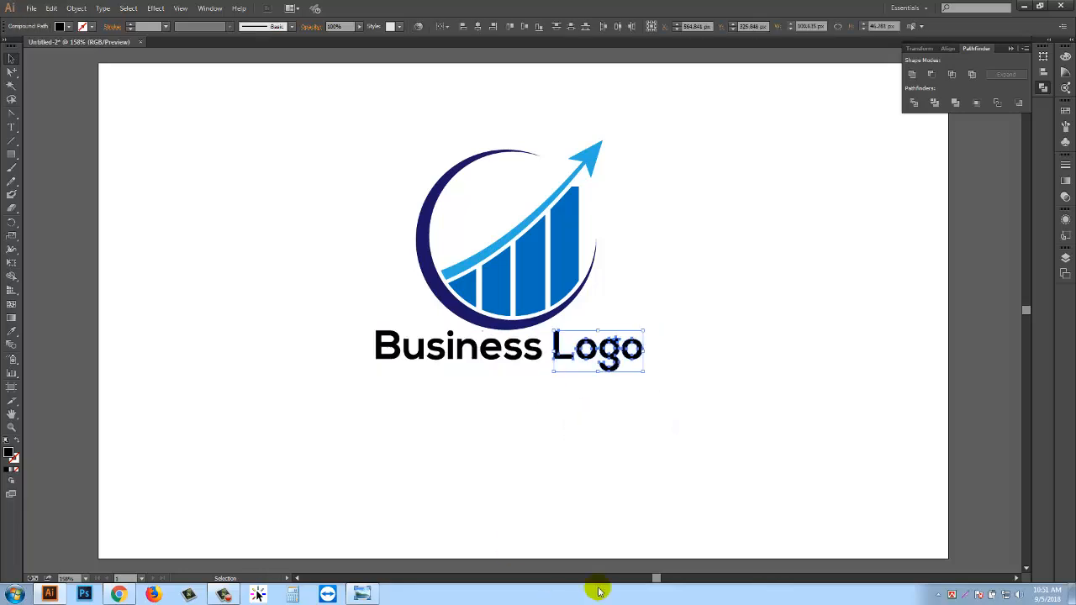
pyautogui.click(11, 331)
pyautogui.click(537, 289)
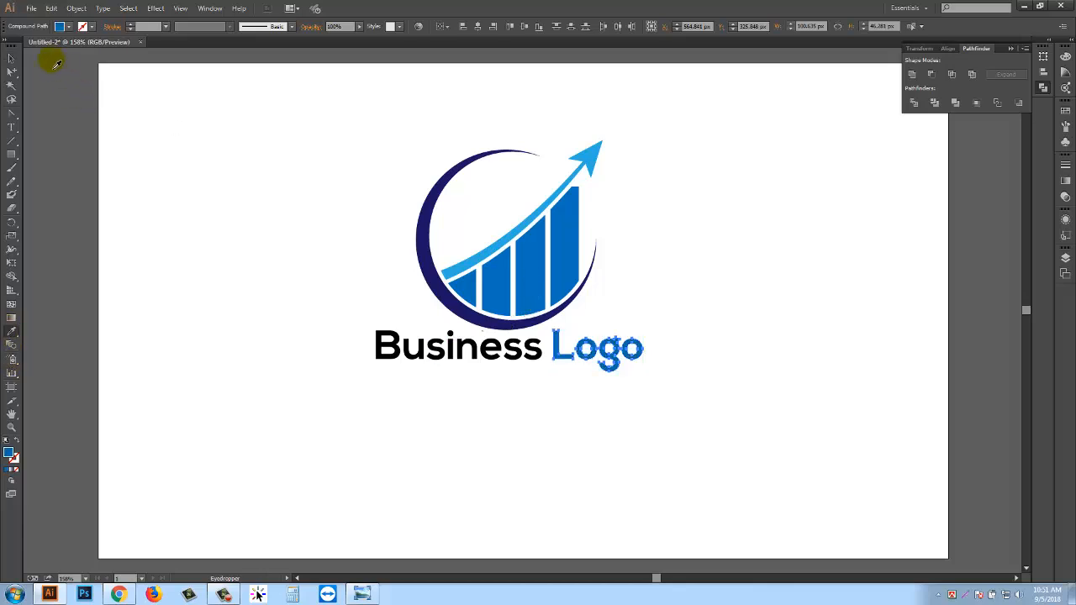
# Fill the letters of "Business" with the dark navy sampled from the crescent ring using the Eyedropper.
pyautogui.click(11, 57)
pyautogui.click(311, 356)
pyautogui.moveTo(317, 344); pyautogui.dragTo(543, 422)
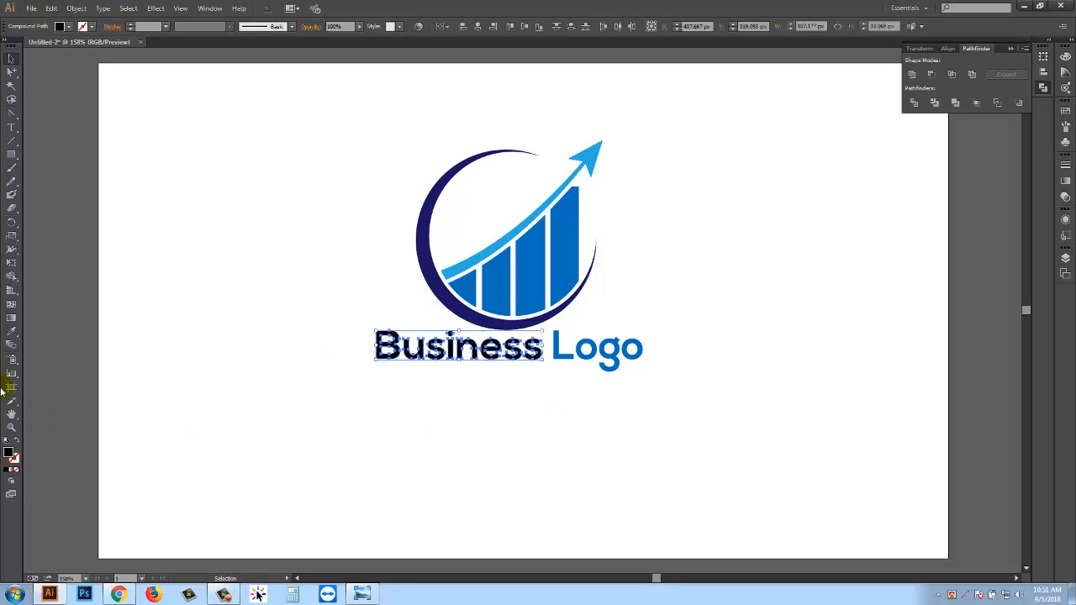
pyautogui.click(11, 331)
pyautogui.click(430, 286)
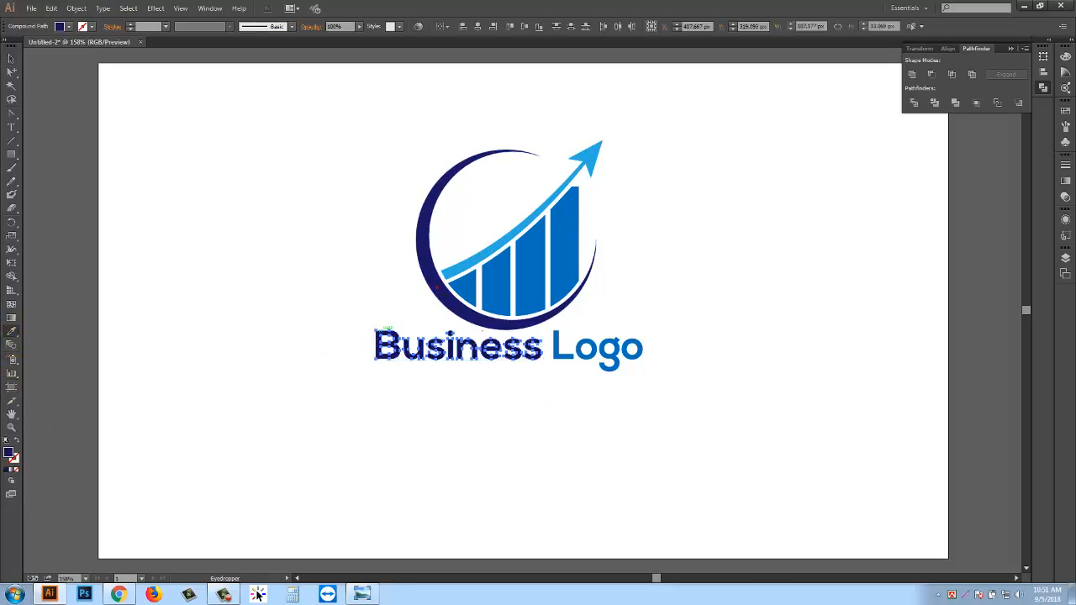
pyautogui.click(11, 58)
pyautogui.click(211, 213)
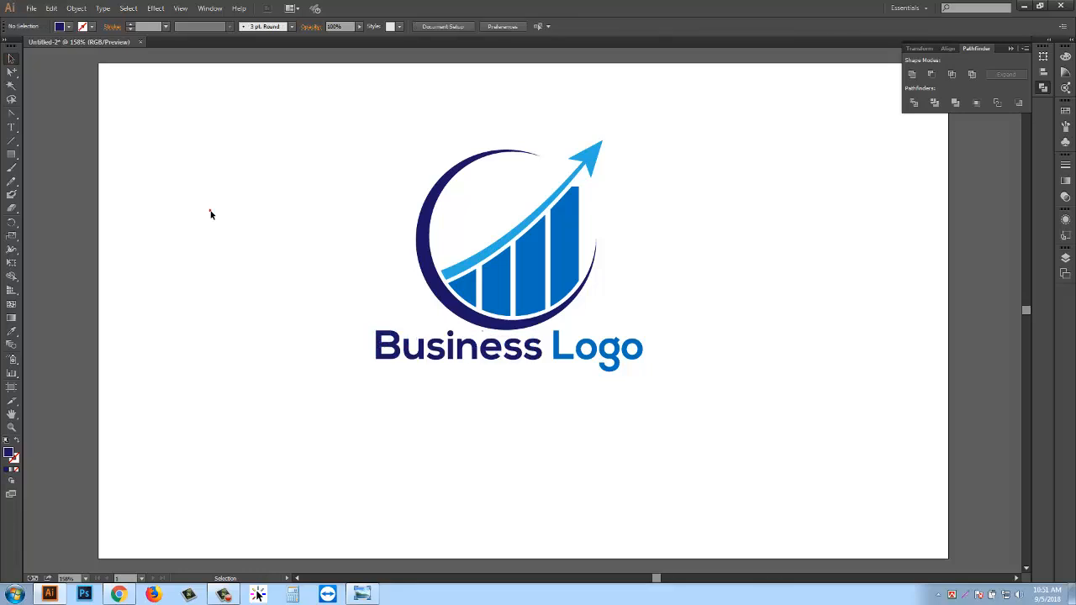
# Group the emblem and all the lettering into one object.
pyautogui.moveTo(343, 178); pyautogui.dragTo(678, 402)
pyautogui.rightClick(544, 284)
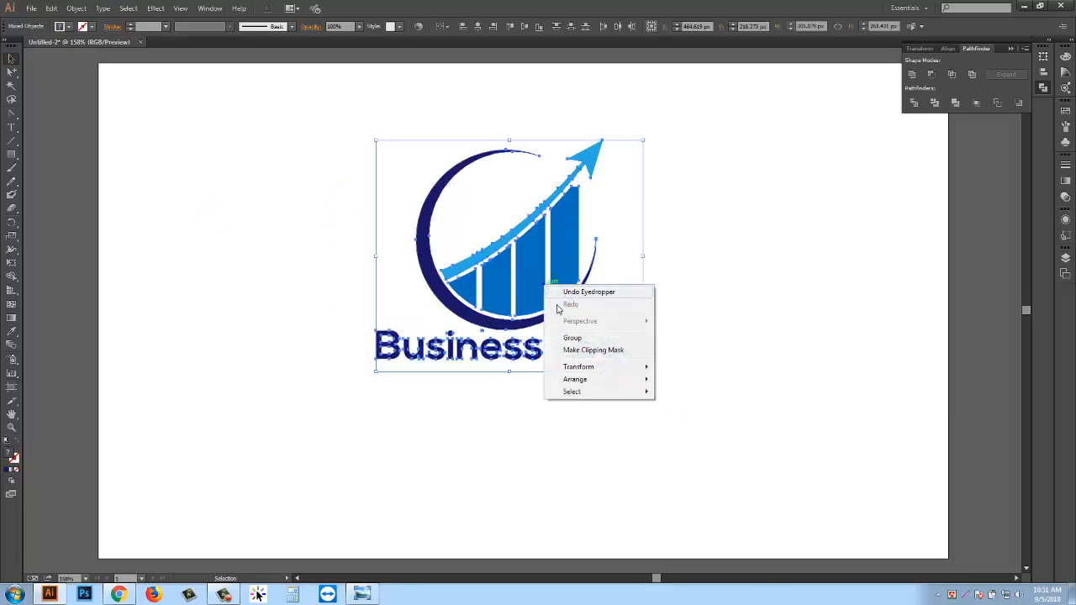
pyautogui.click(575, 337)
pyautogui.click(712, 382)
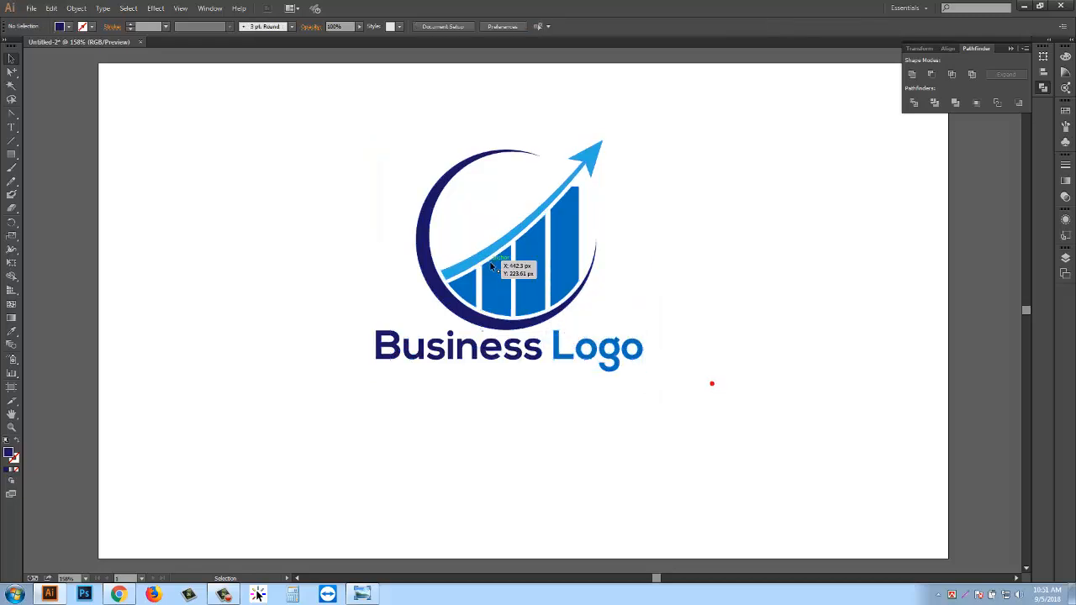
# Scale the complete logo group down proportionally about its centre.
pyautogui.click(489, 263)
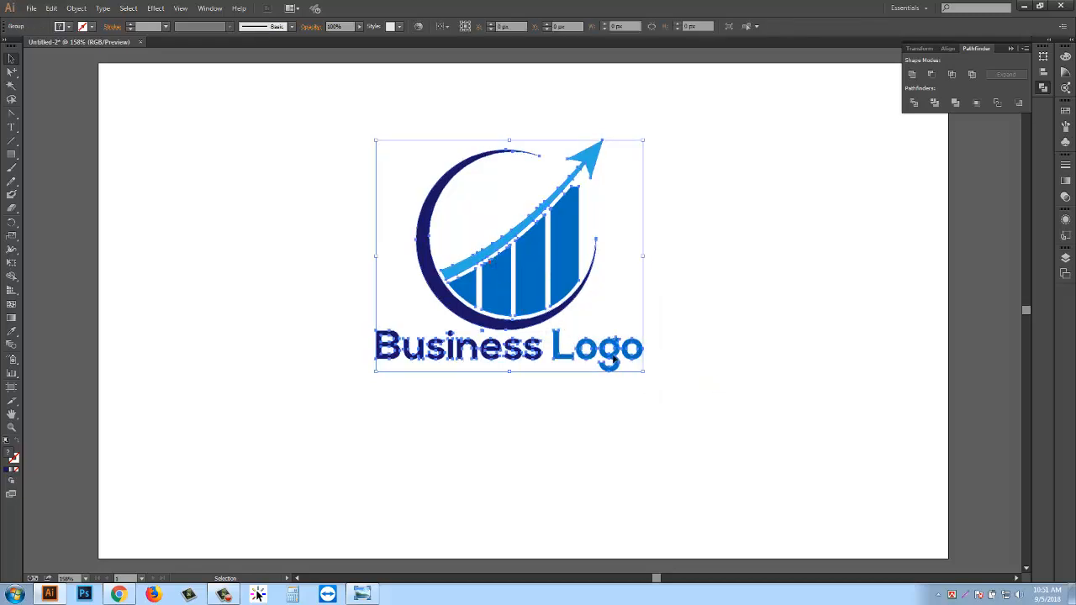
pyautogui.moveTo(644, 372); pyautogui.dragTo(605, 321)
pyautogui.click(659, 354)
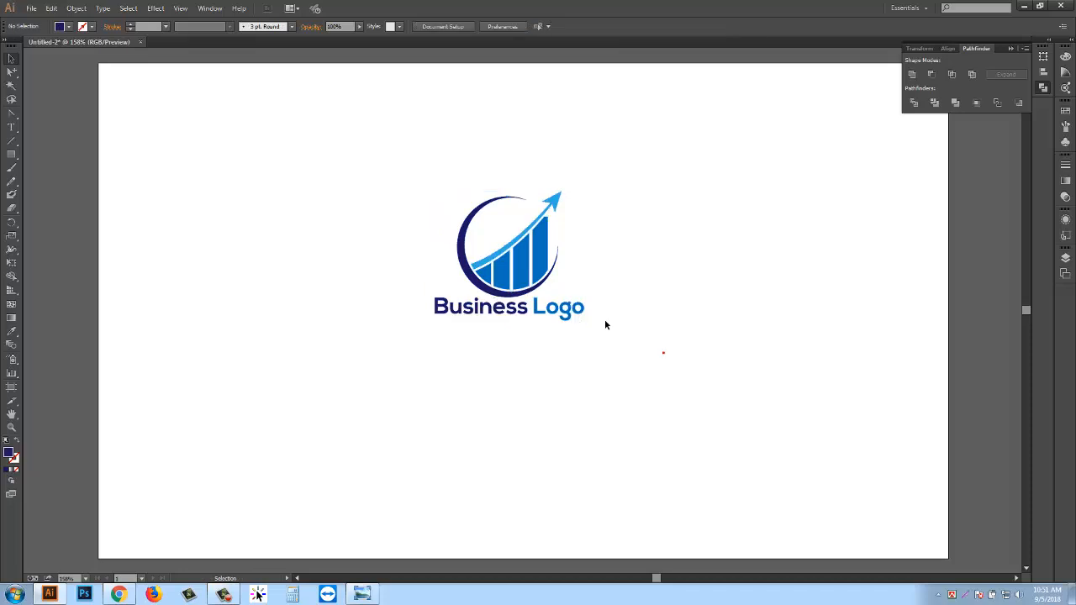
# Move the logo group down towards the artboard's middle and enlarge it proportionally about its centre to about 339 by 294 px.
pyautogui.moveTo(530, 272); pyautogui.dragTo(533, 306)
pyautogui.click(682, 424)
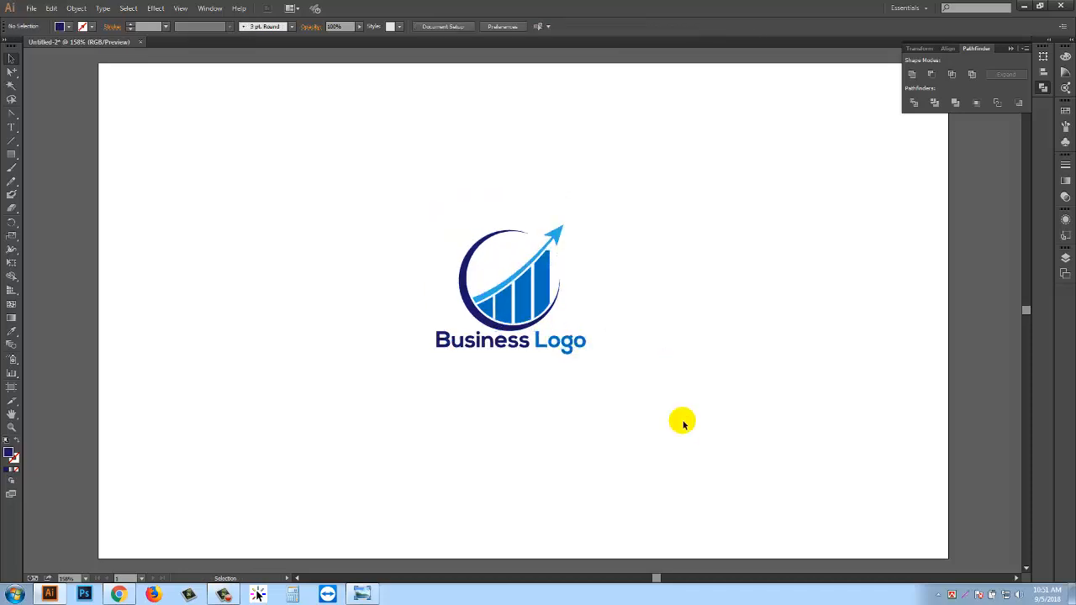
pyautogui.click(476, 252)
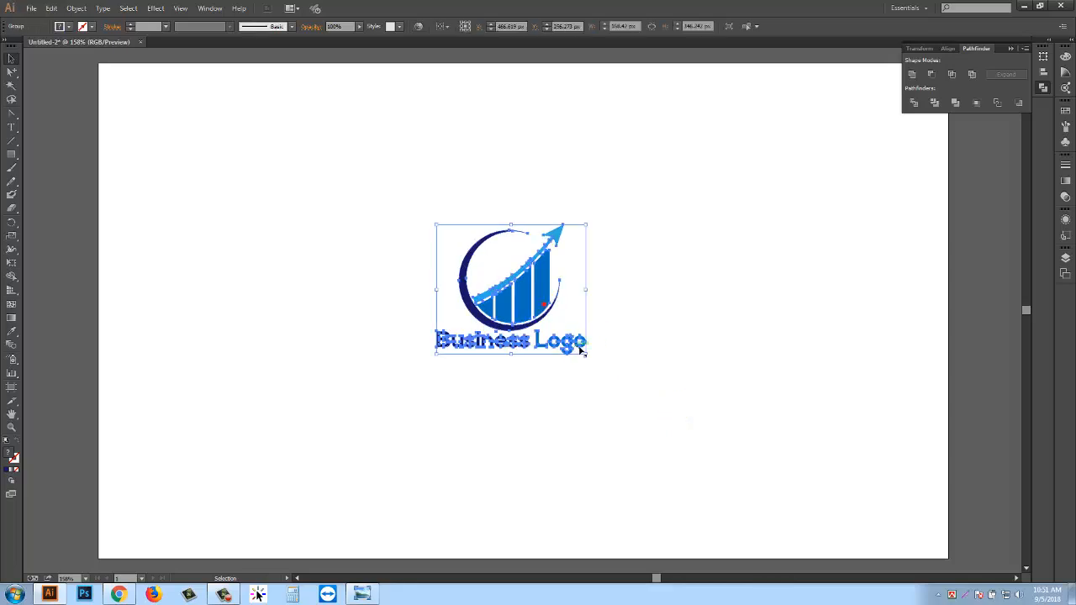
pyautogui.moveTo(586, 354); pyautogui.dragTo(662, 419)
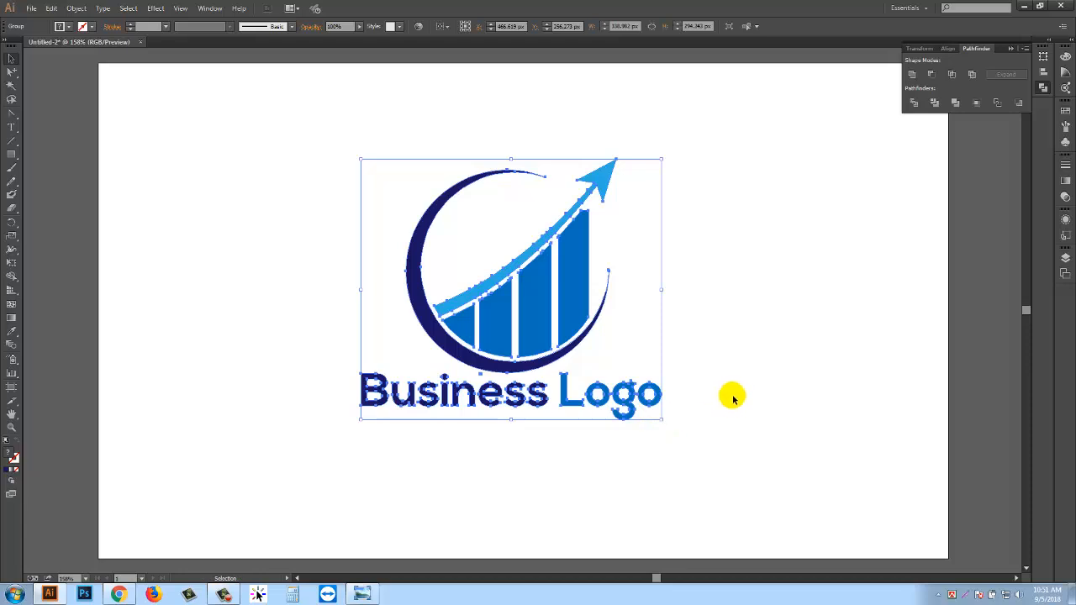